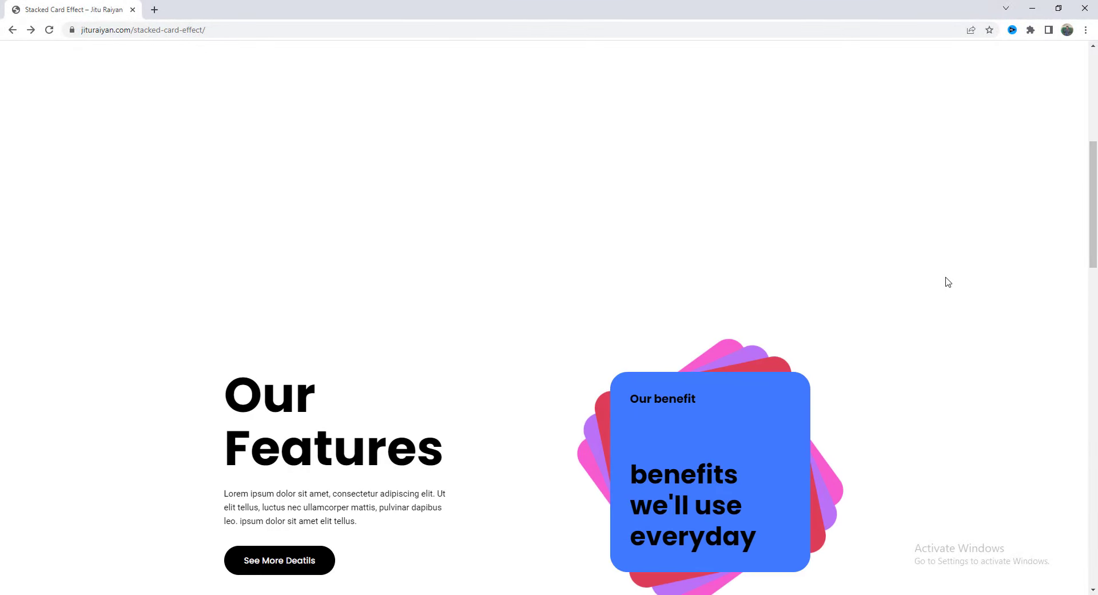
- Insert a new single-column empty container just below the 'Scroll Down' heading
scroll(946, 281, "down", 1)
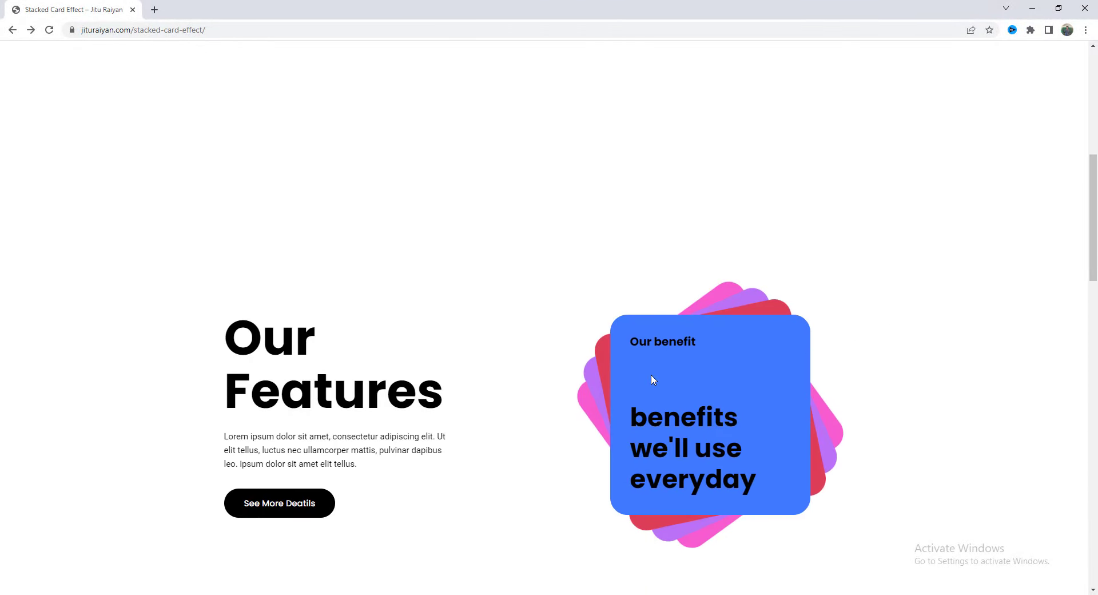
scroll(943, 280, "down", 6)
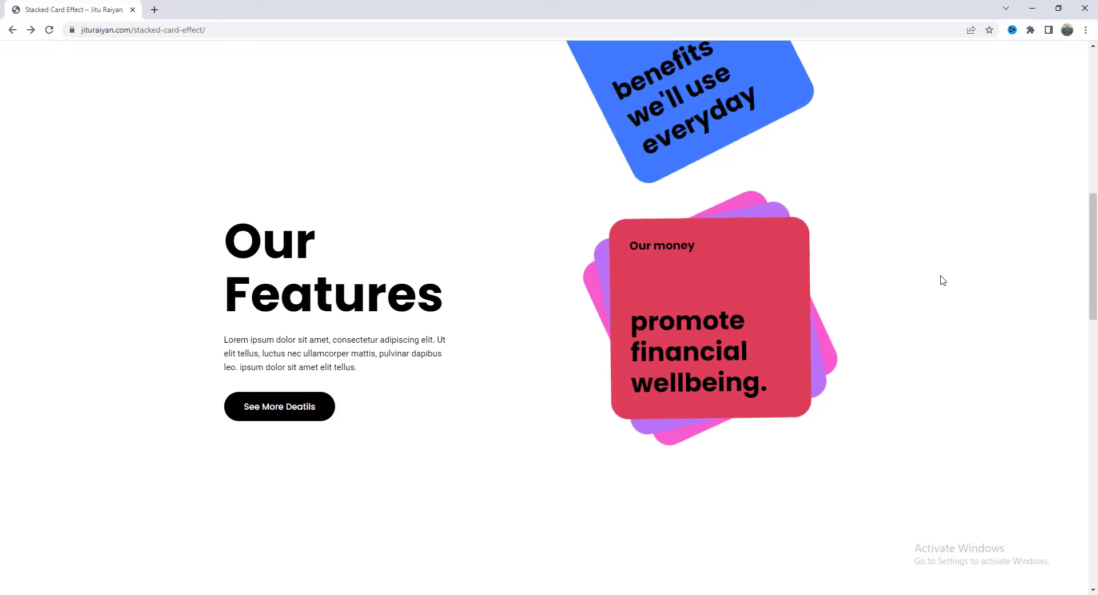
scroll(943, 280, "down", 2)
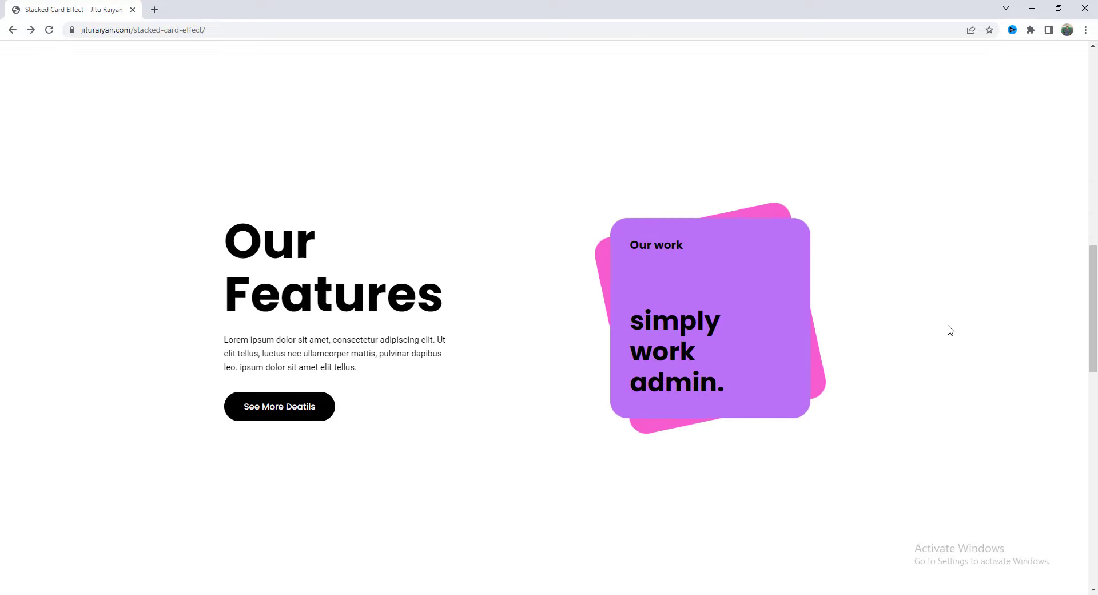
scroll(948, 328, "down", 2)
scroll(950, 329, "down", 2)
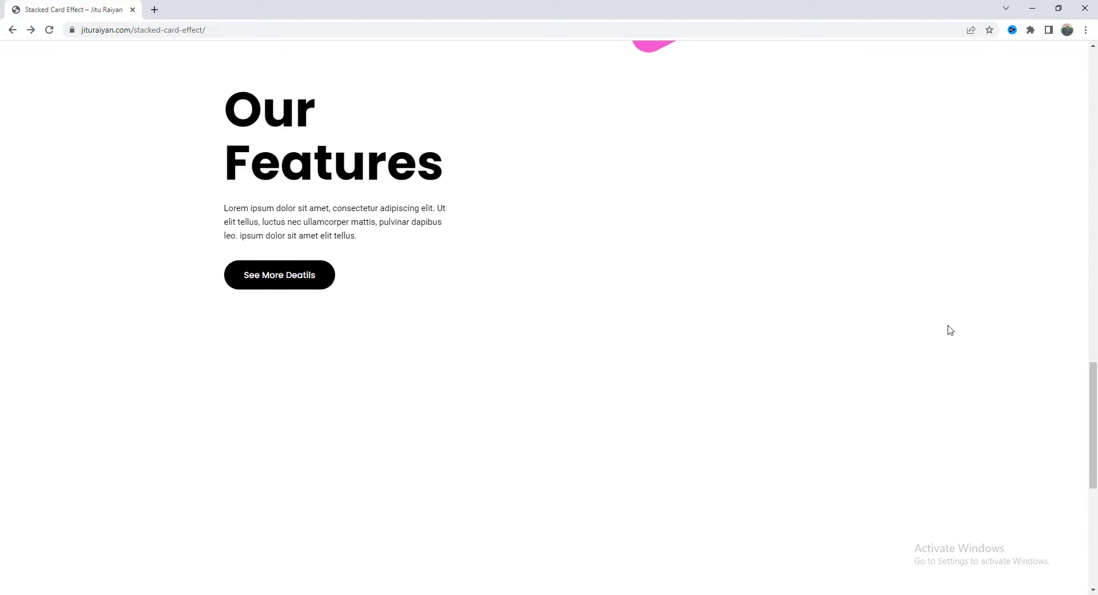
scroll(950, 330, "up", 3)
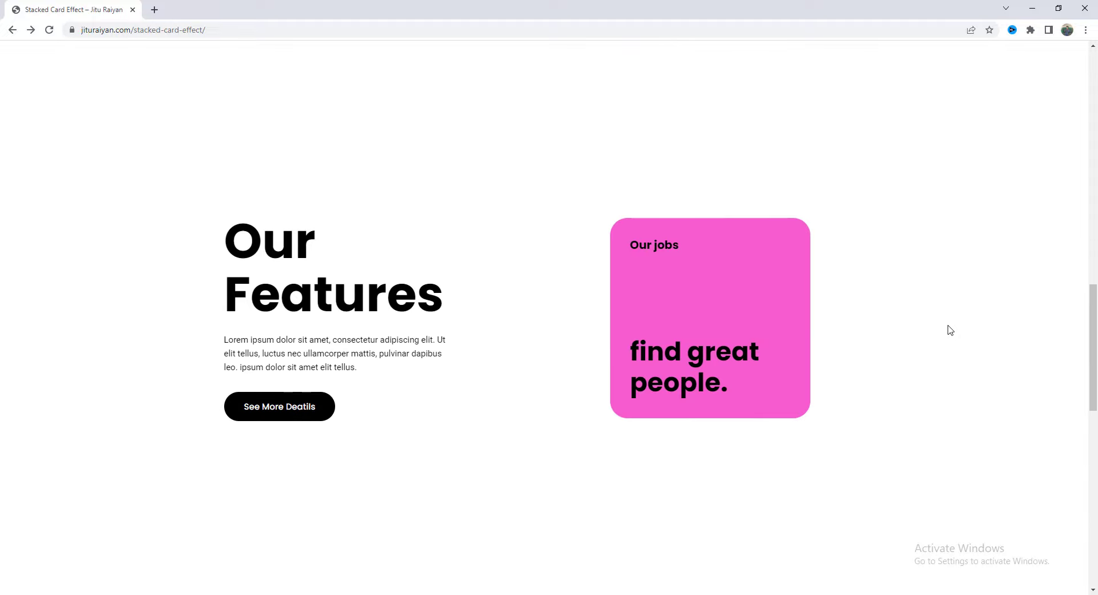
scroll(950, 329, "up", 2)
scroll(950, 330, "up", 2)
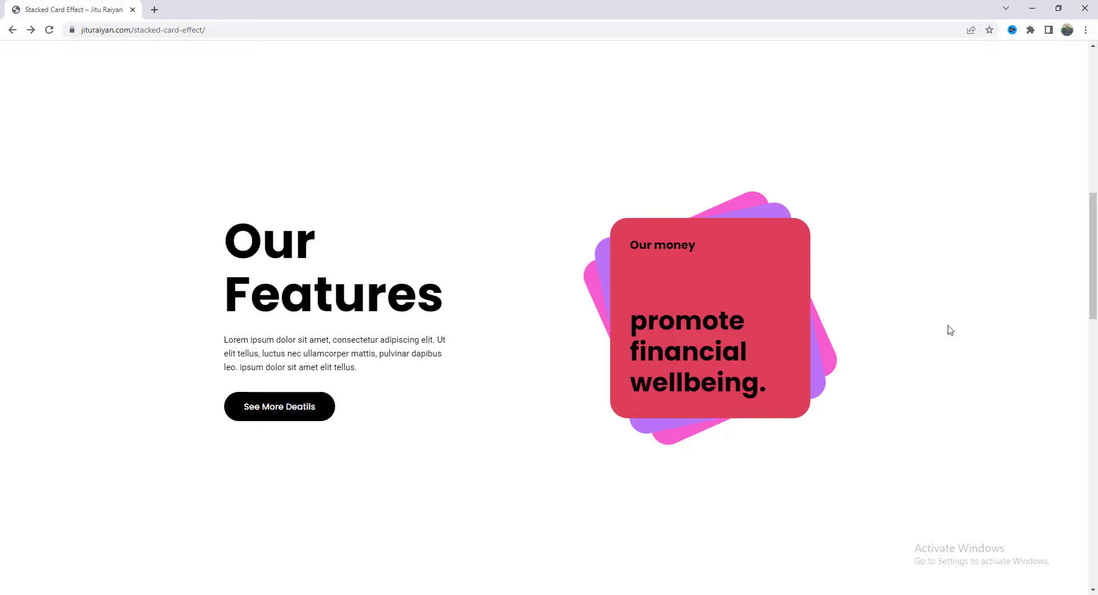
scroll(950, 330, "up", 3)
scroll(921, 220, "down", 5)
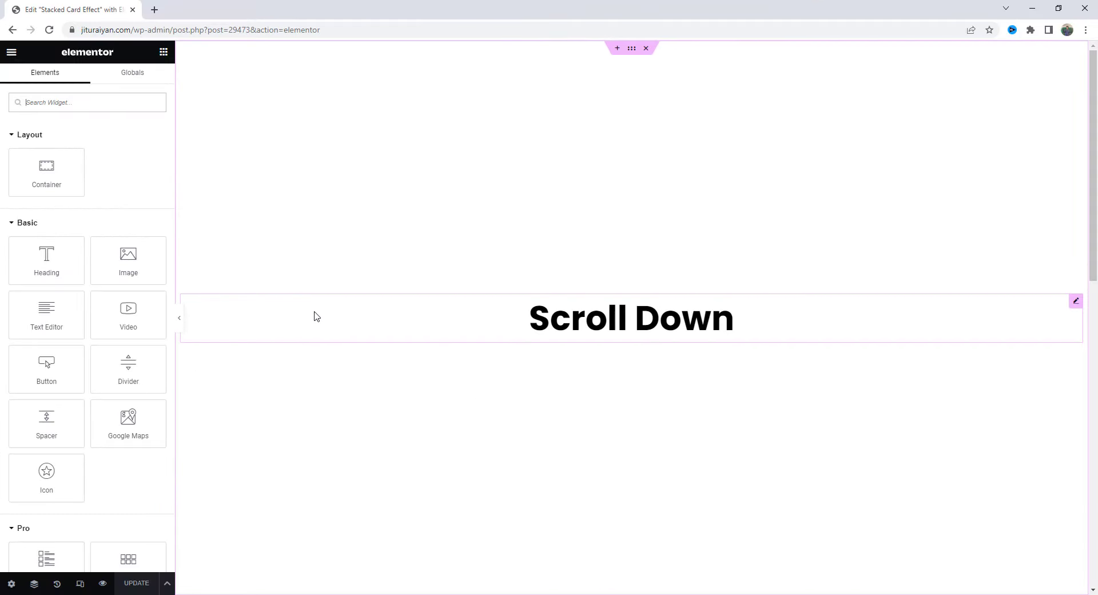
scroll(493, 393, "down", 10)
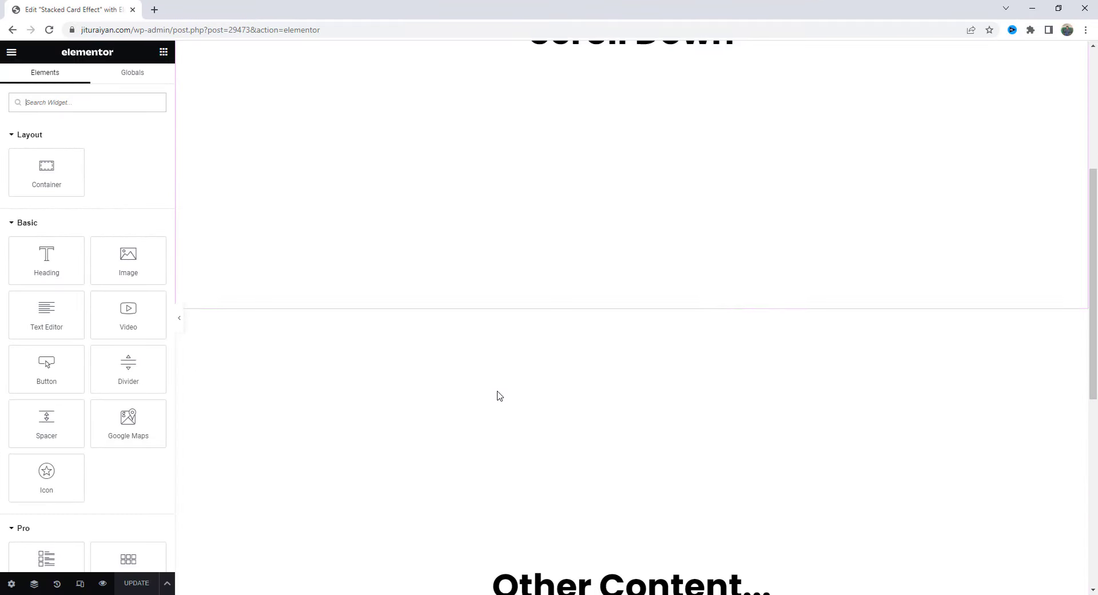
scroll(506, 394, "up", 5)
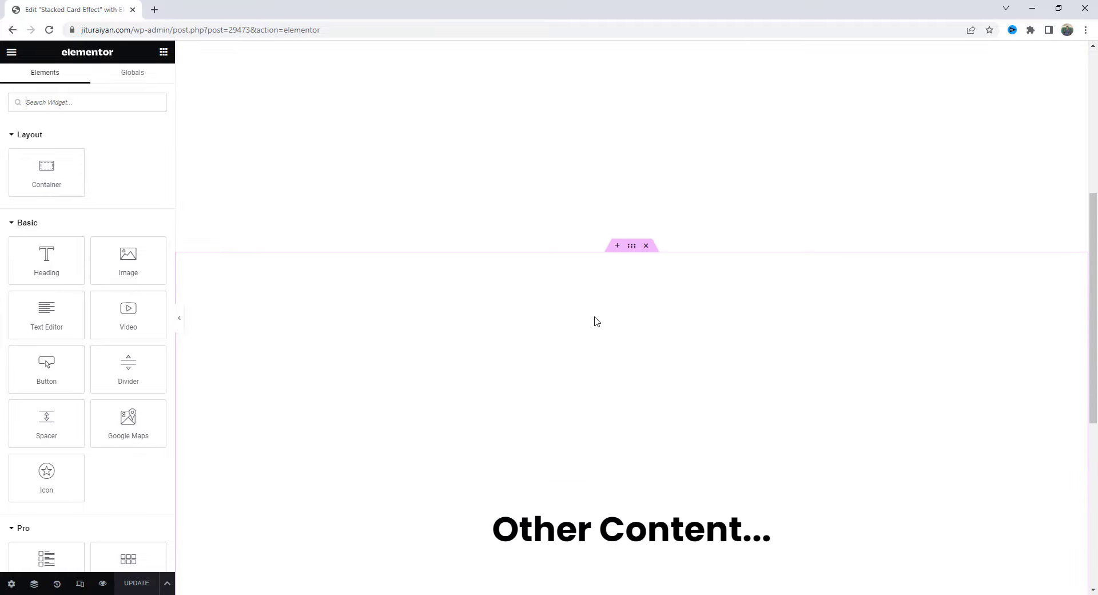
scroll(601, 321, "up", 3)
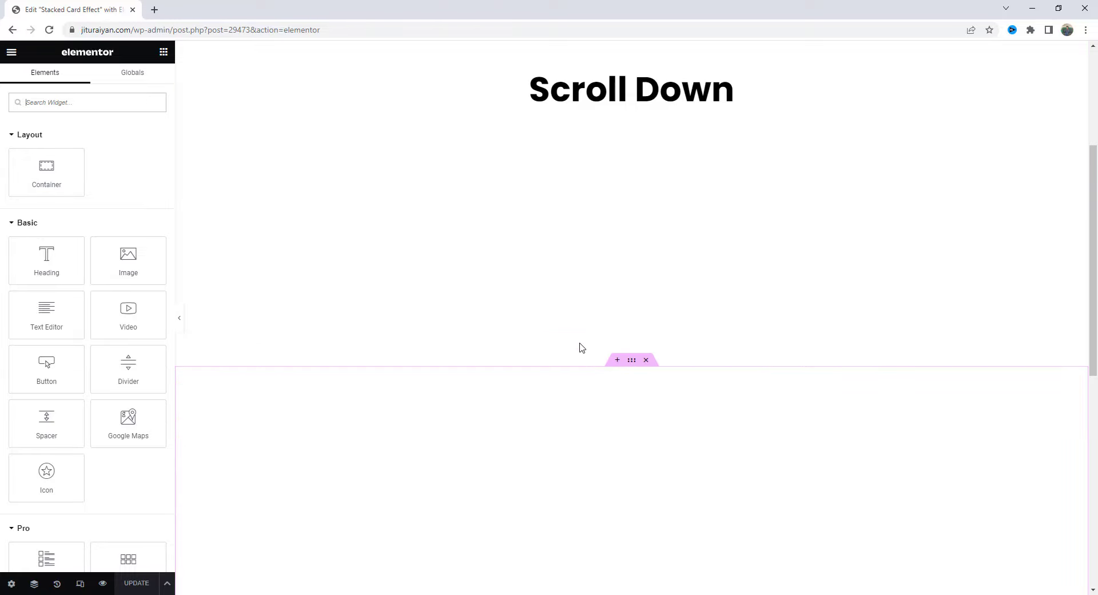
mouse_move(596, 378)
left_click(617, 361)
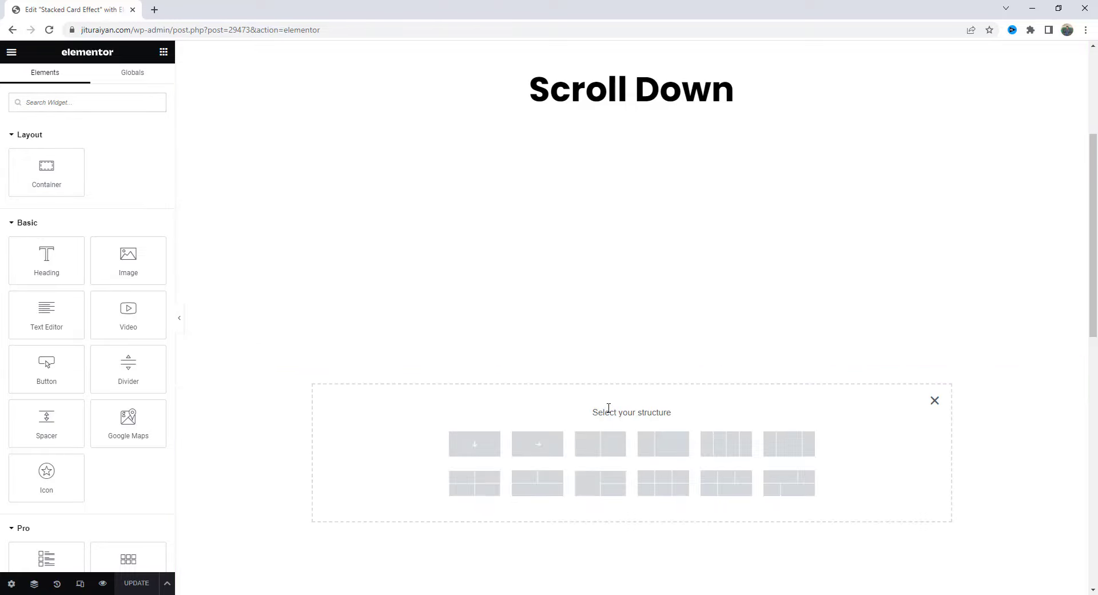
left_click(475, 445)
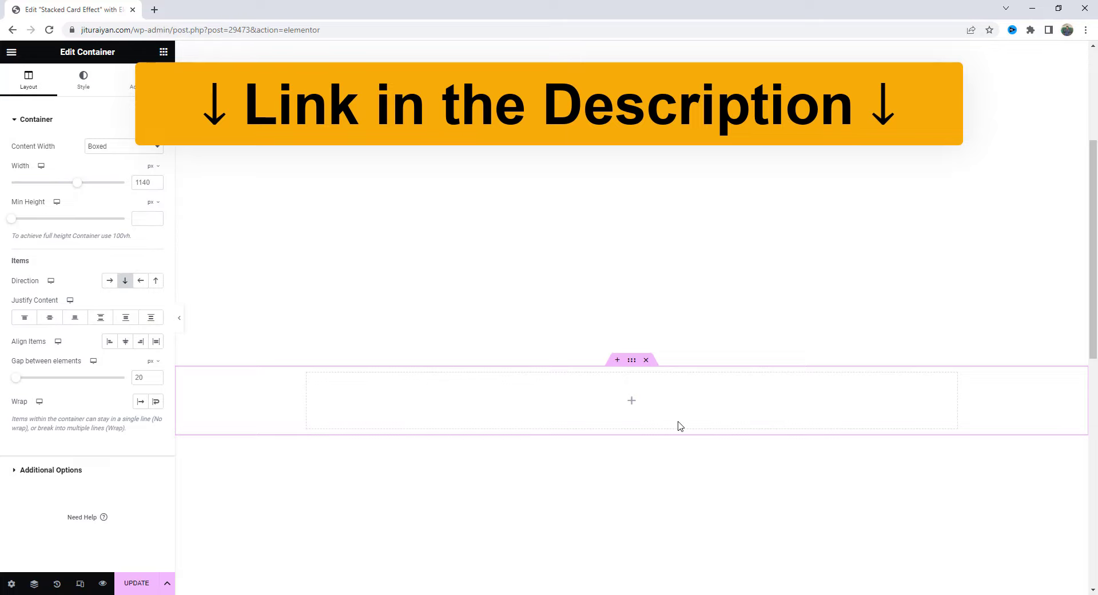
- Drag a Container into the new container, then select the nested row in the Navigator
left_click(164, 52)
left_click_drag(35, 167, 452, 404)
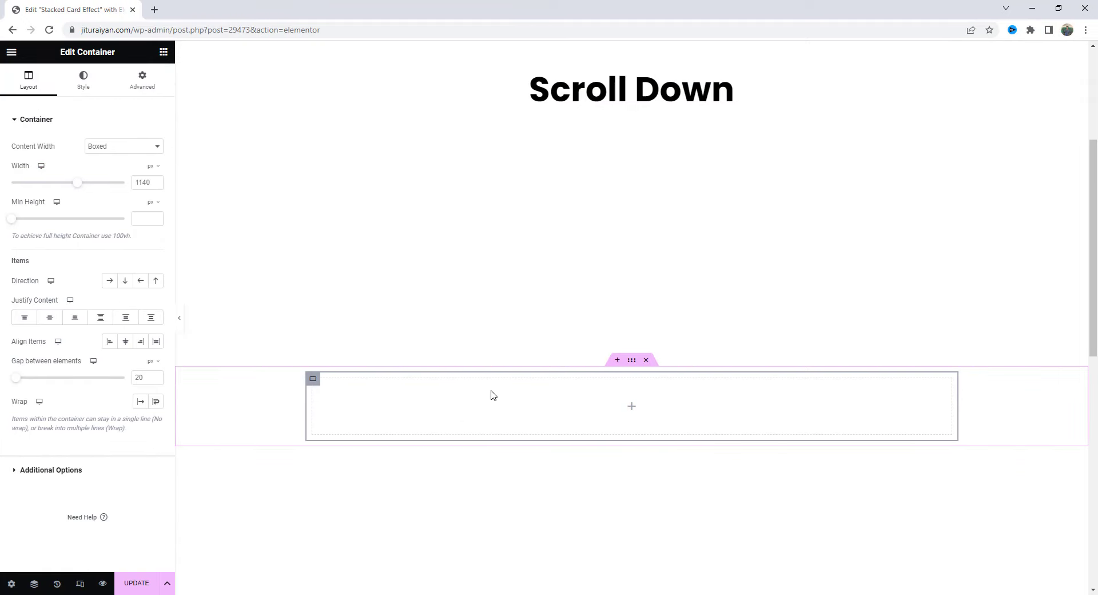
right_click(470, 387)
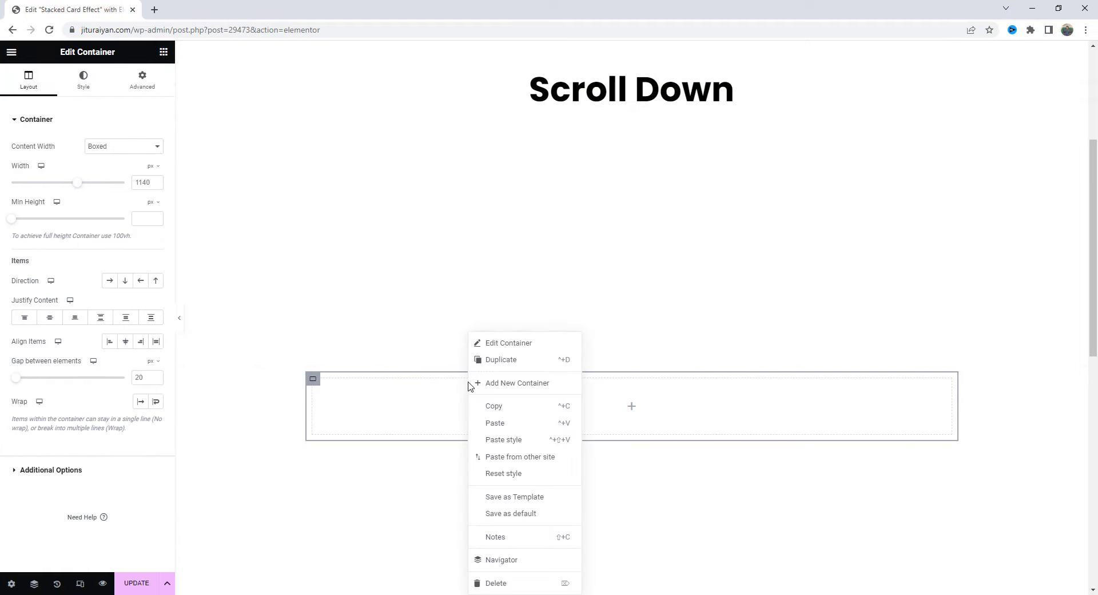
left_click(501, 561)
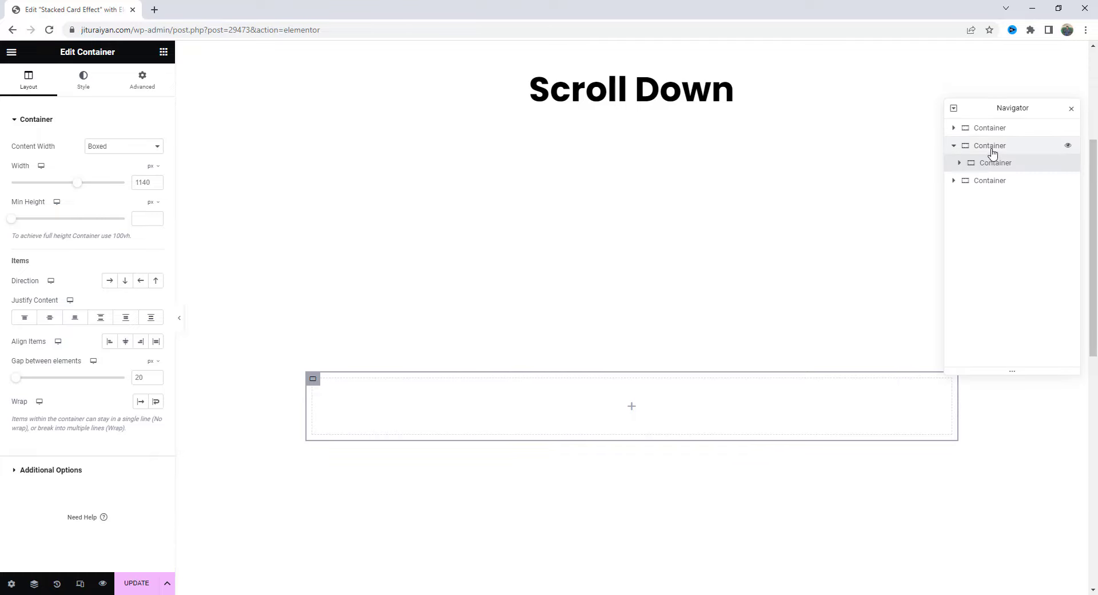
left_click(1001, 165)
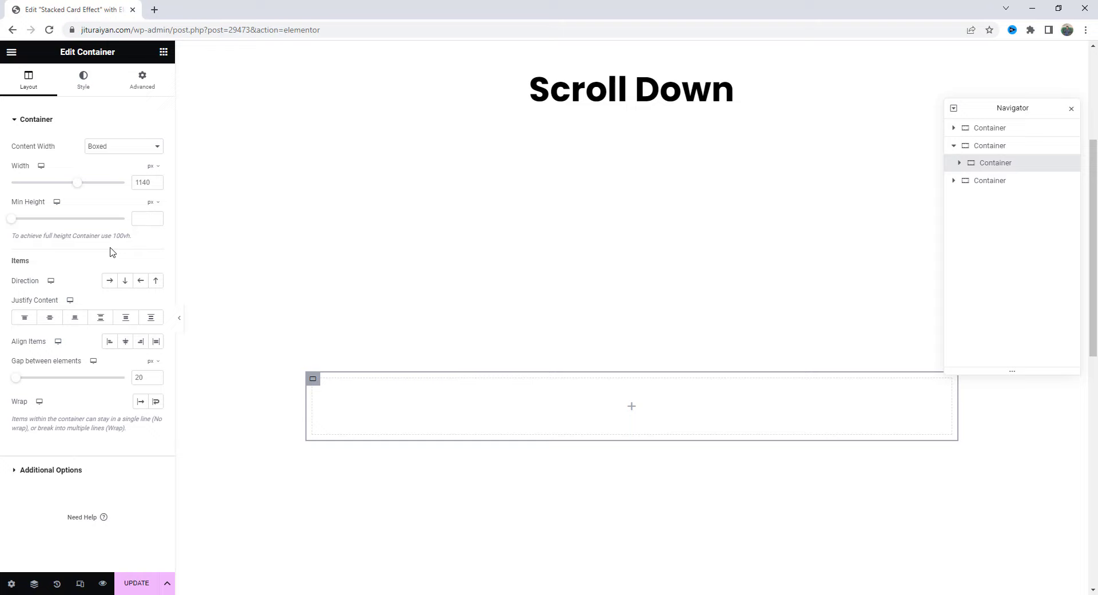
- Add an inner container set to Full Width content and 50% width
left_click(164, 52)
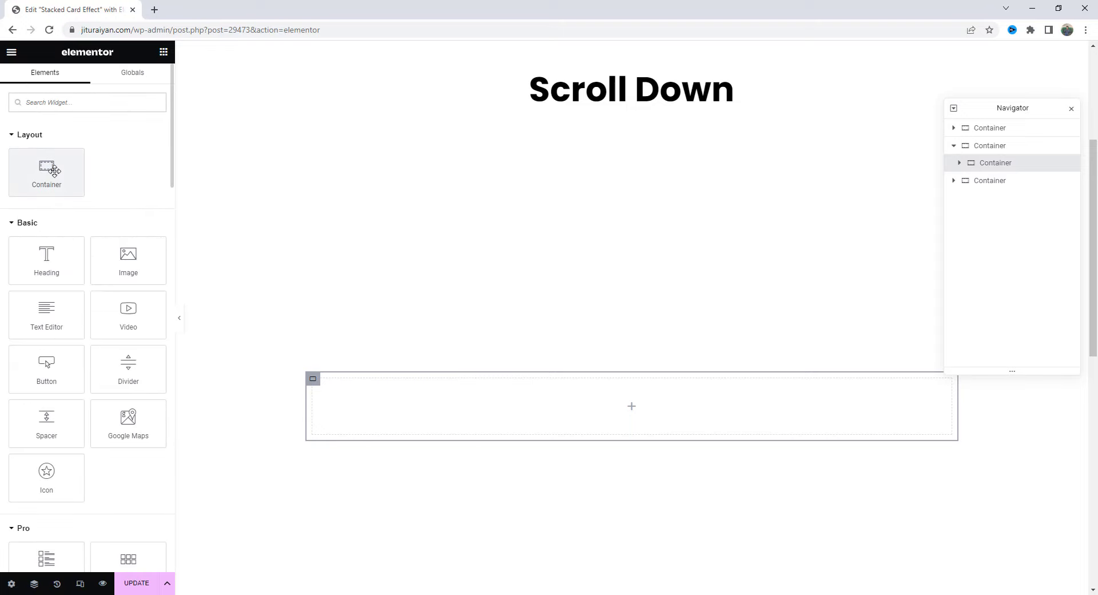
left_click_drag(46, 166, 410, 400)
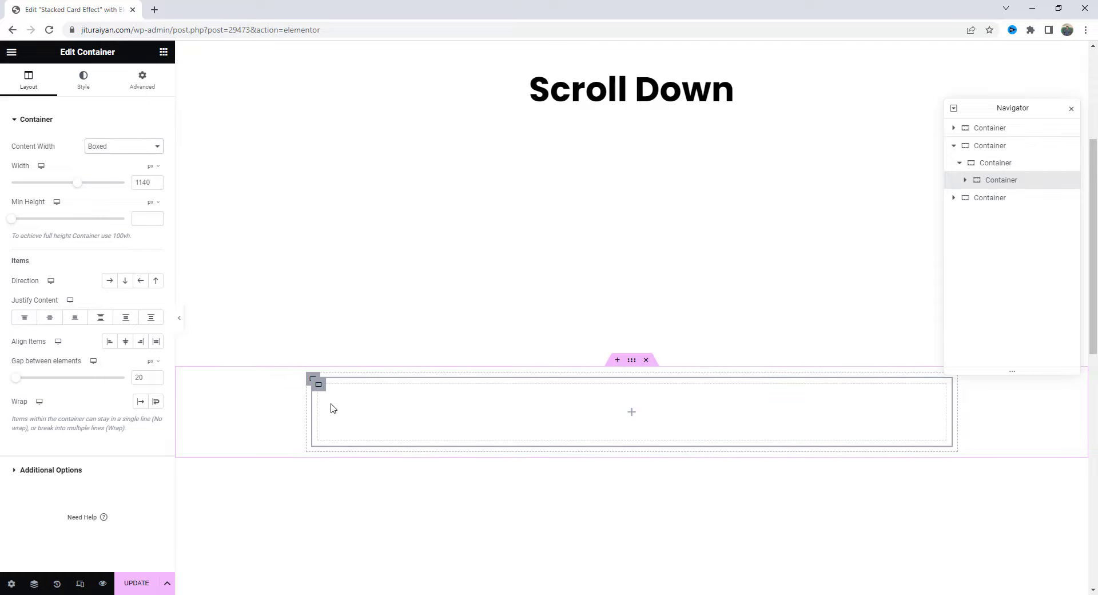
left_click(124, 147)
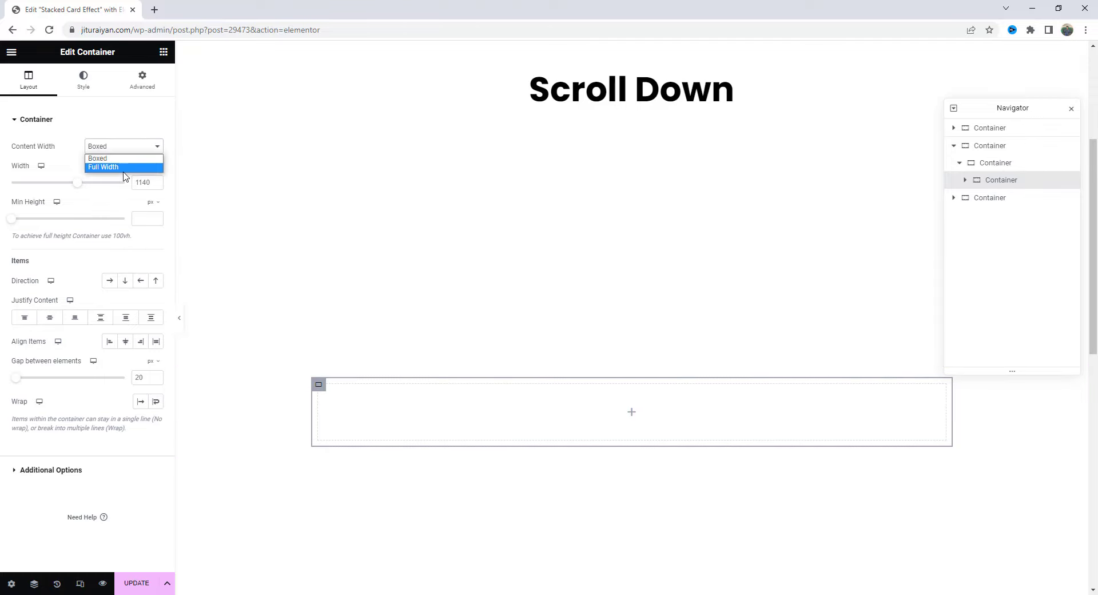
left_click(125, 163)
double_click(141, 182)
type("5")
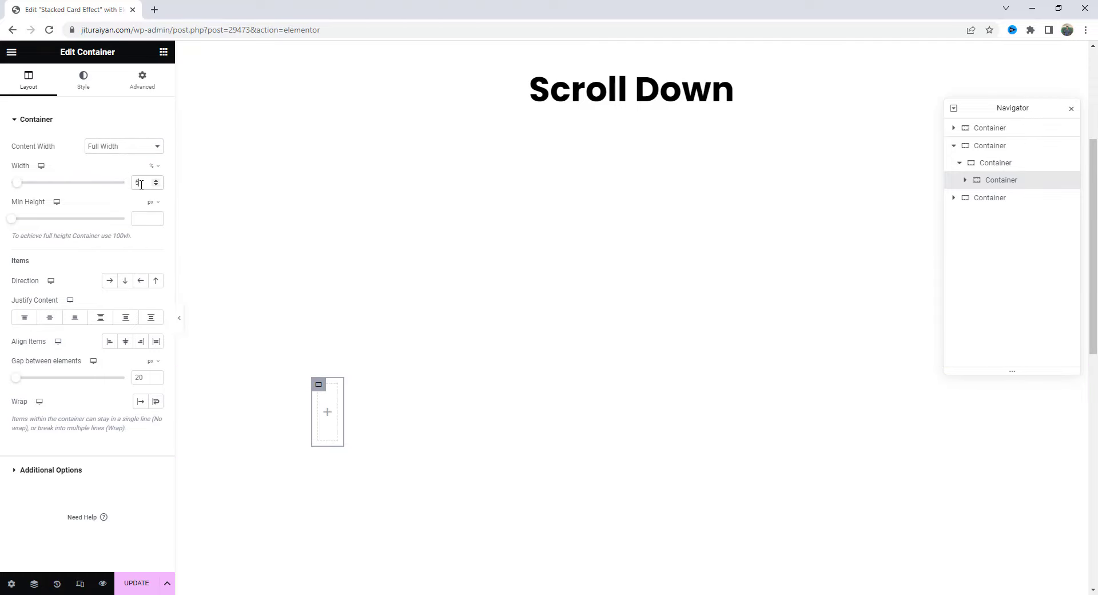
type("0")
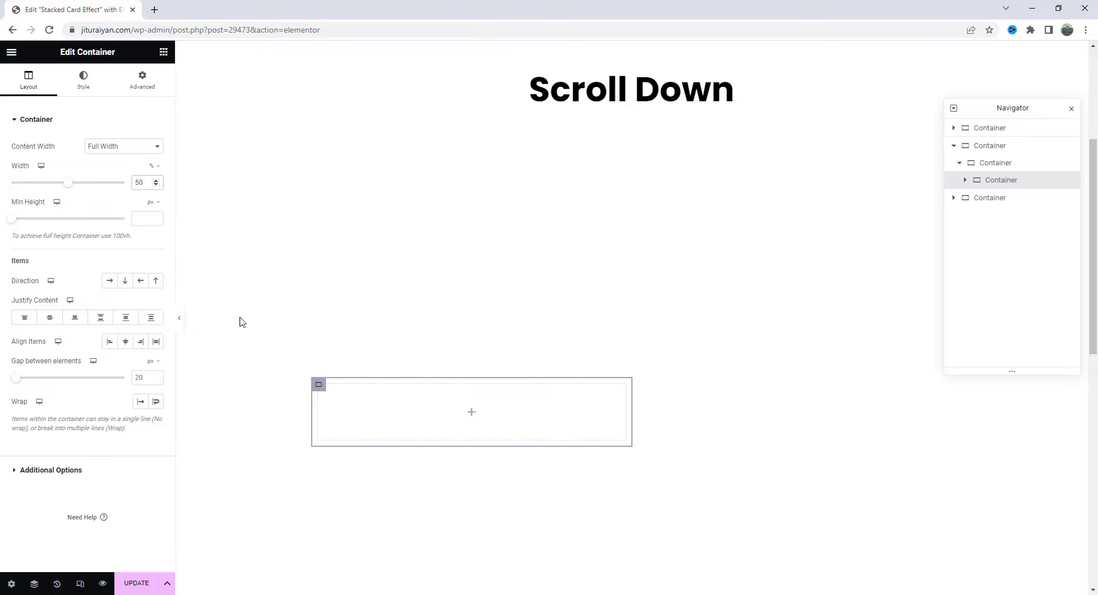
- Duplicate the half-width container and set the parent's direction to Row
right_click(319, 384)
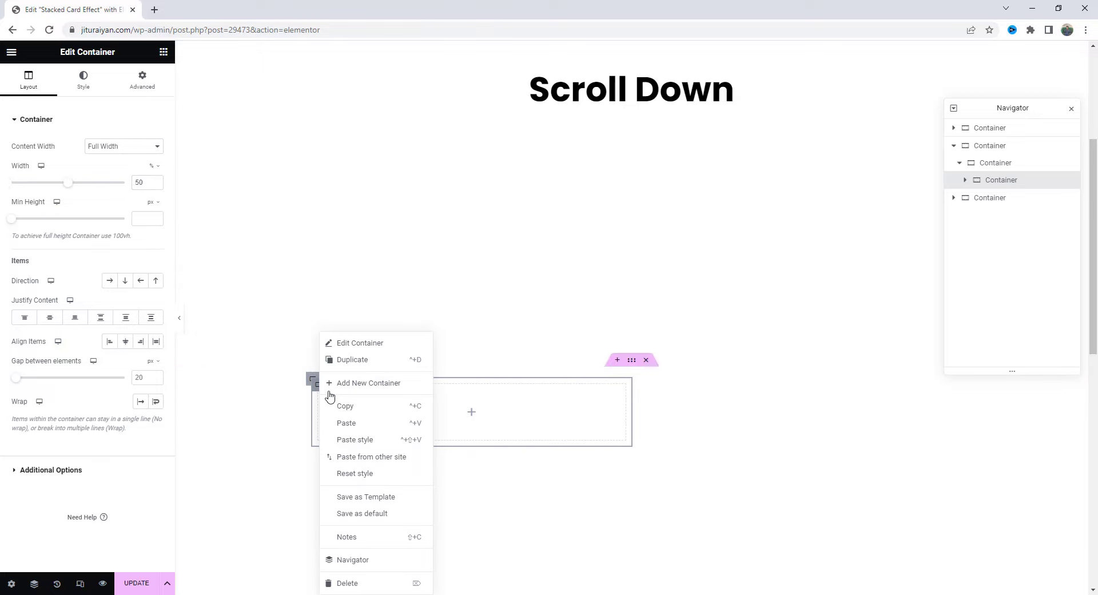
left_click(337, 360)
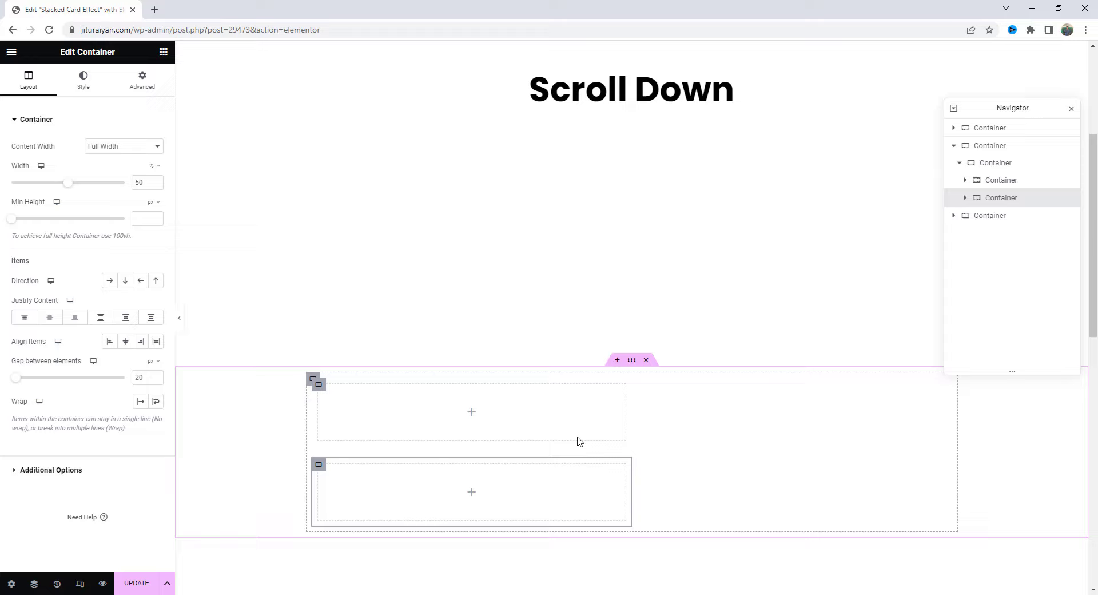
left_click(314, 381)
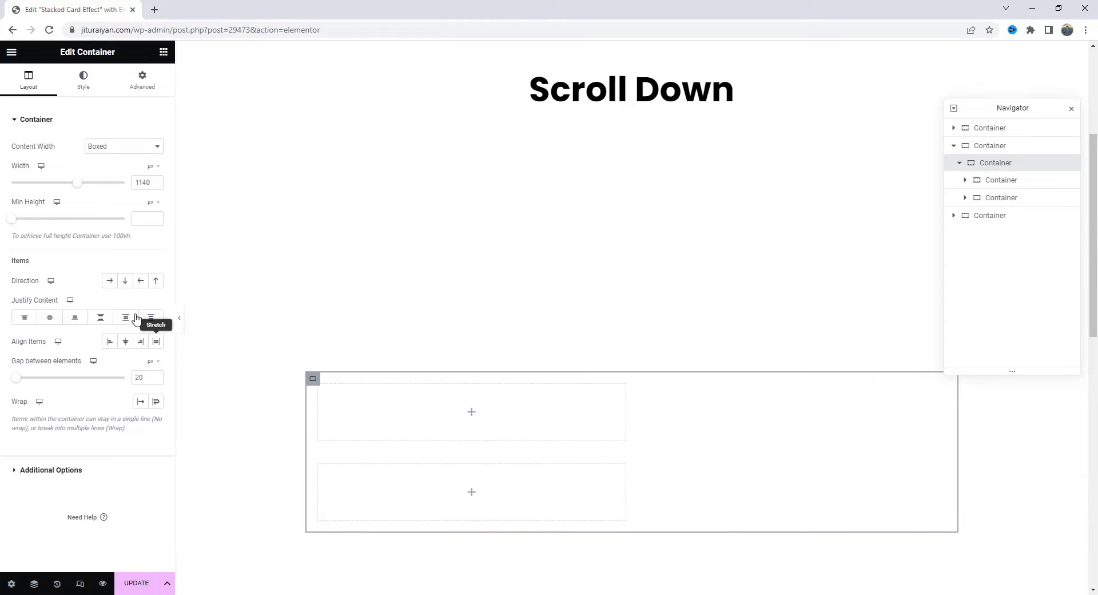
left_click(111, 281)
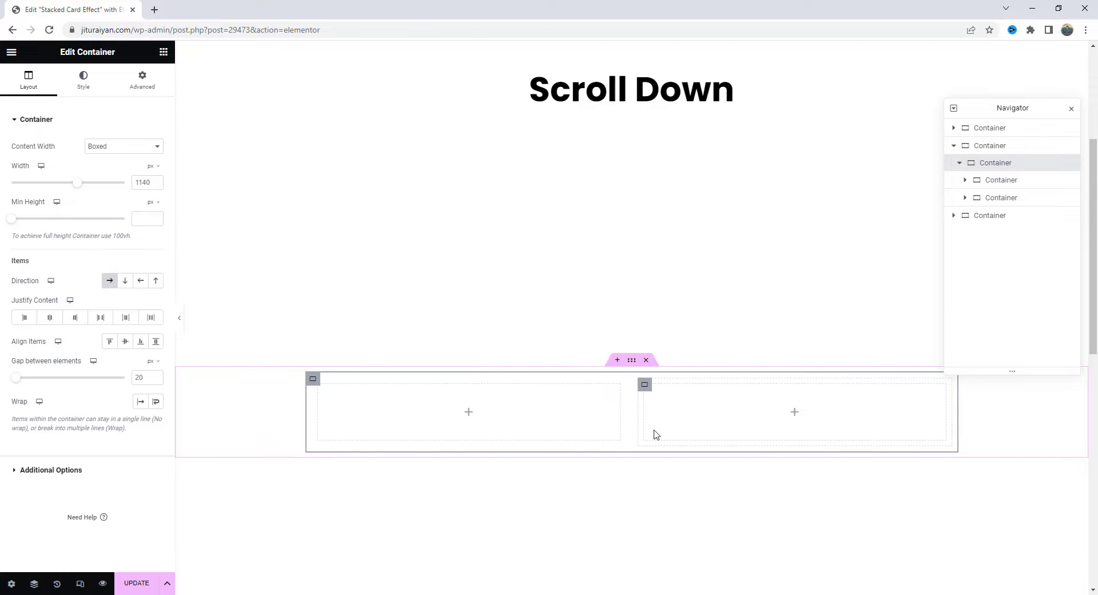
- Make the outermost section Full Width with 0 padding
left_click(978, 146)
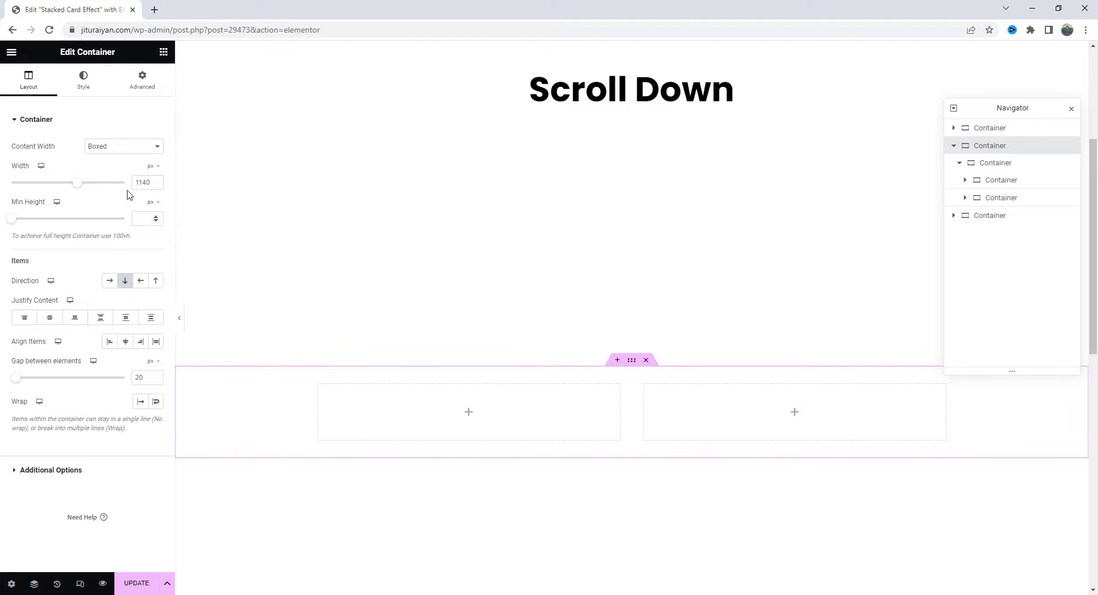
left_click(127, 147)
left_click(103, 166)
left_click(137, 85)
left_click(126, 204)
type("0")
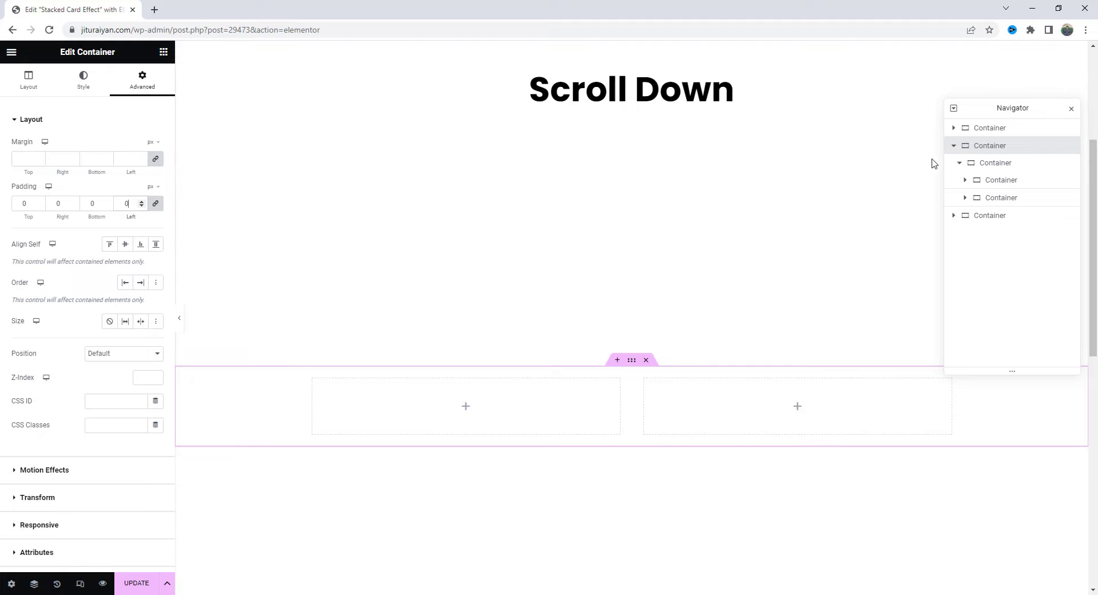
- Set the middle row container's minimum height to 100 vh
left_click(997, 165)
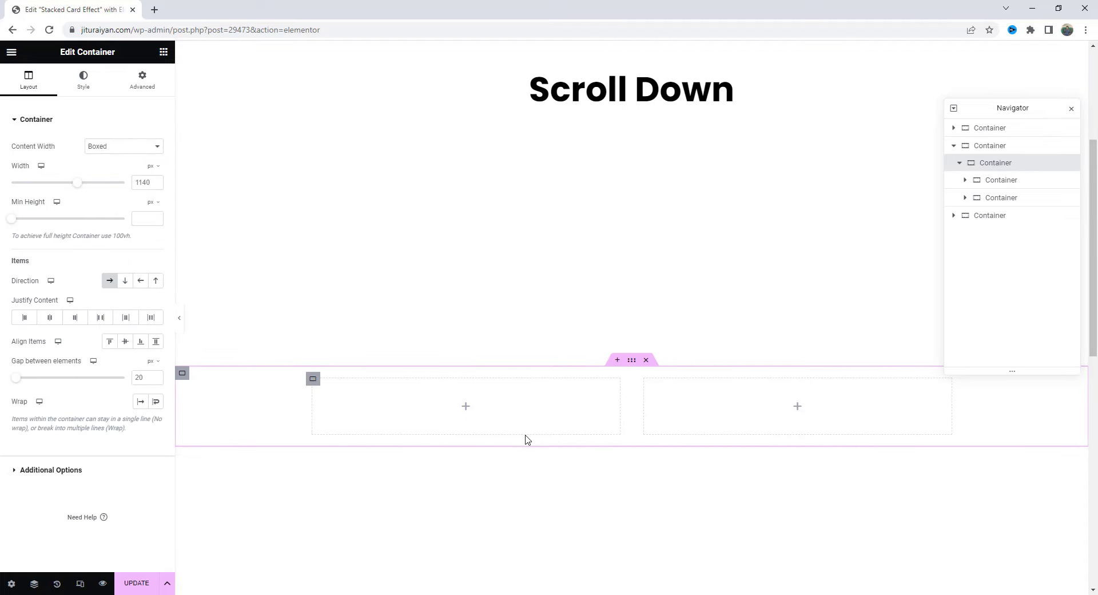
mouse_move(152, 204)
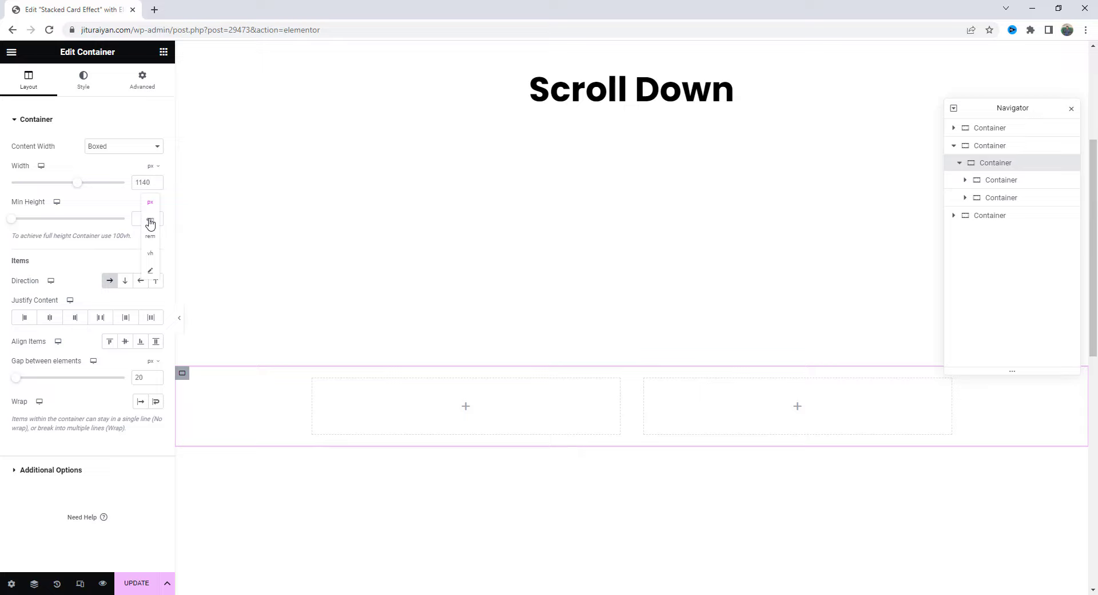
left_click(149, 251)
left_click(145, 219)
type("100")
scroll(473, 364, "up", 1)
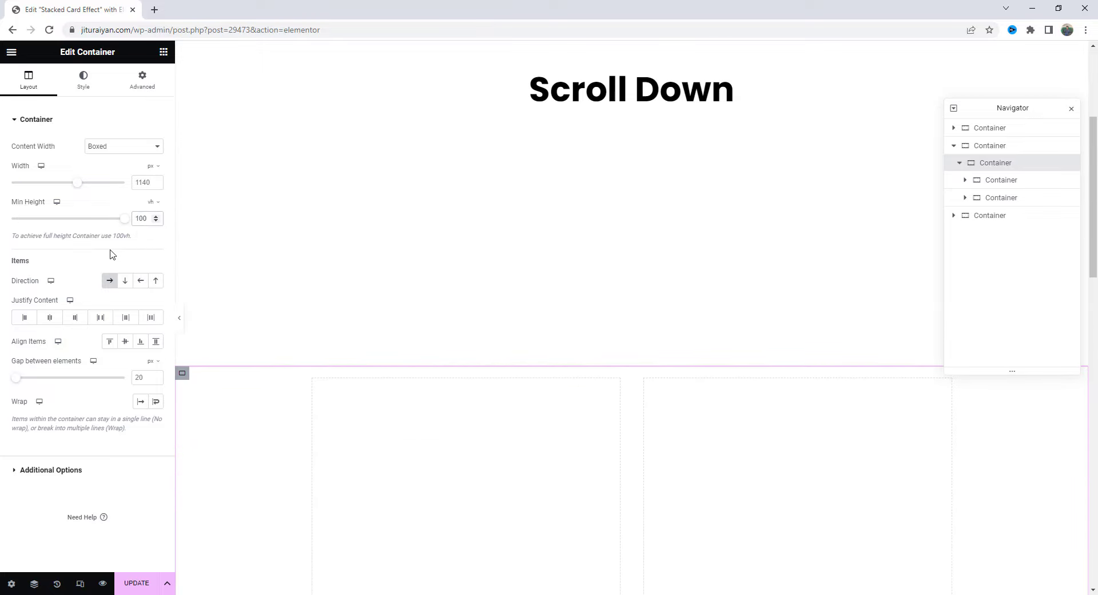
scroll(492, 344, "down", 6)
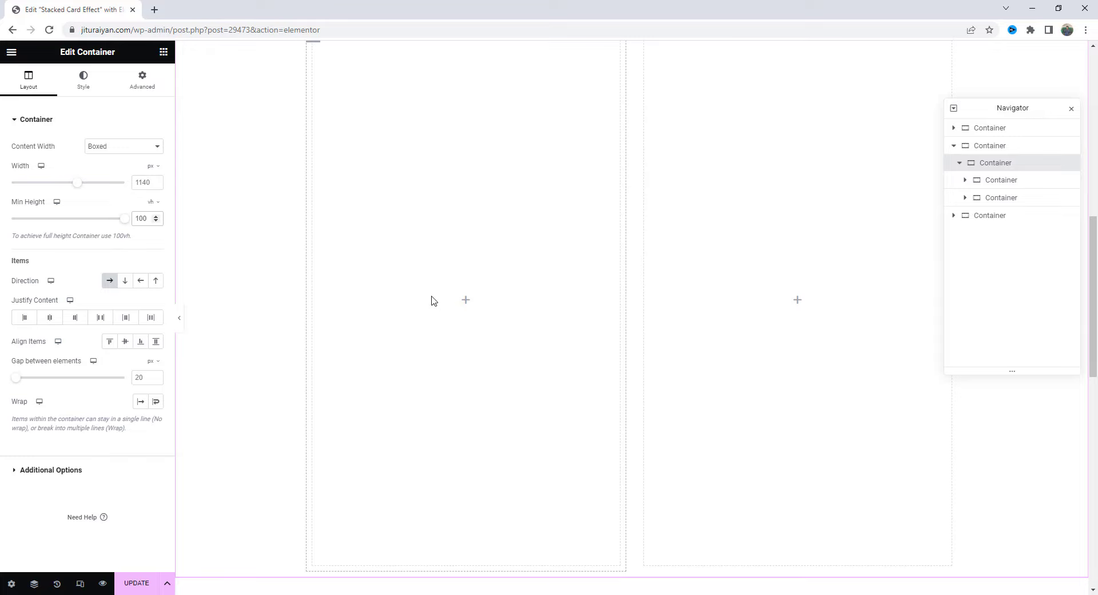
- Add Heading, Text Editor and Button widgets to the left column and centre them vertically
left_click(163, 52)
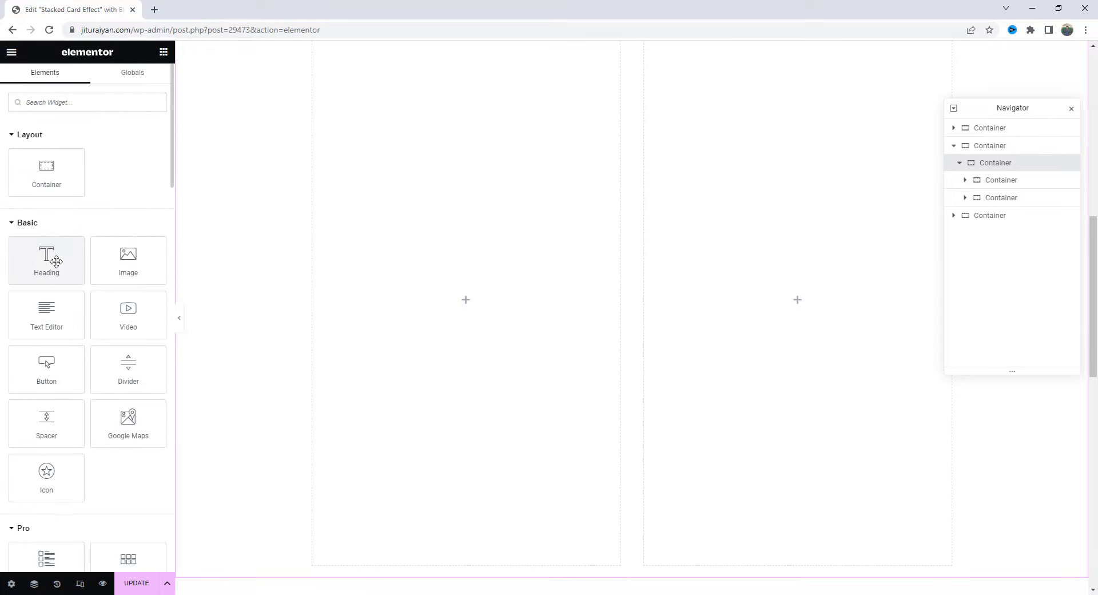
left_click_drag(55, 261, 466, 295)
left_click(163, 52)
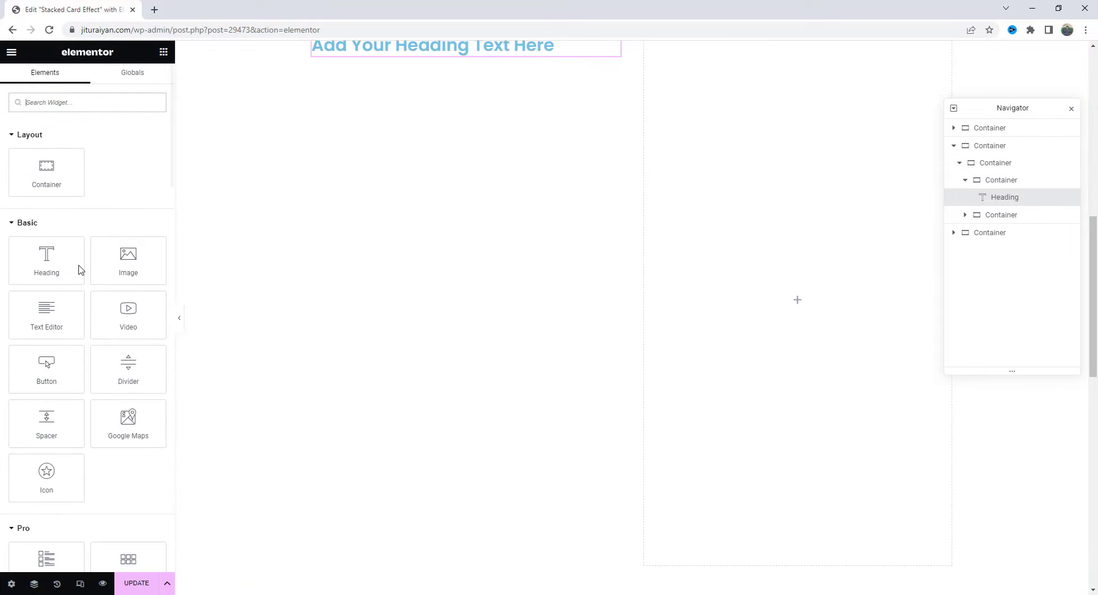
left_click_drag(46, 312, 427, 117)
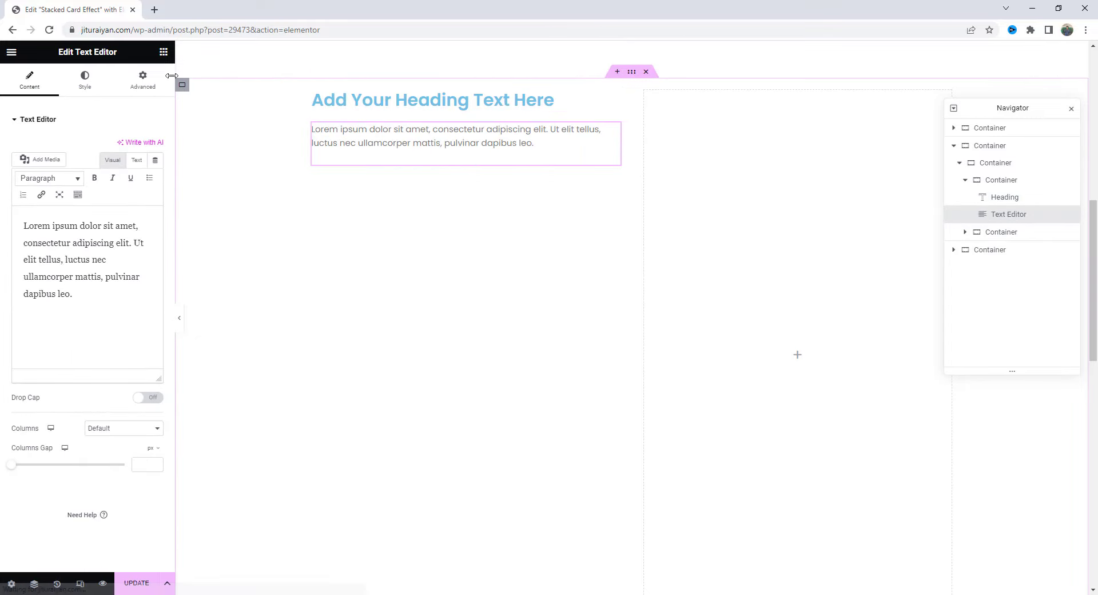
left_click(163, 52)
left_click_drag(53, 365, 438, 161)
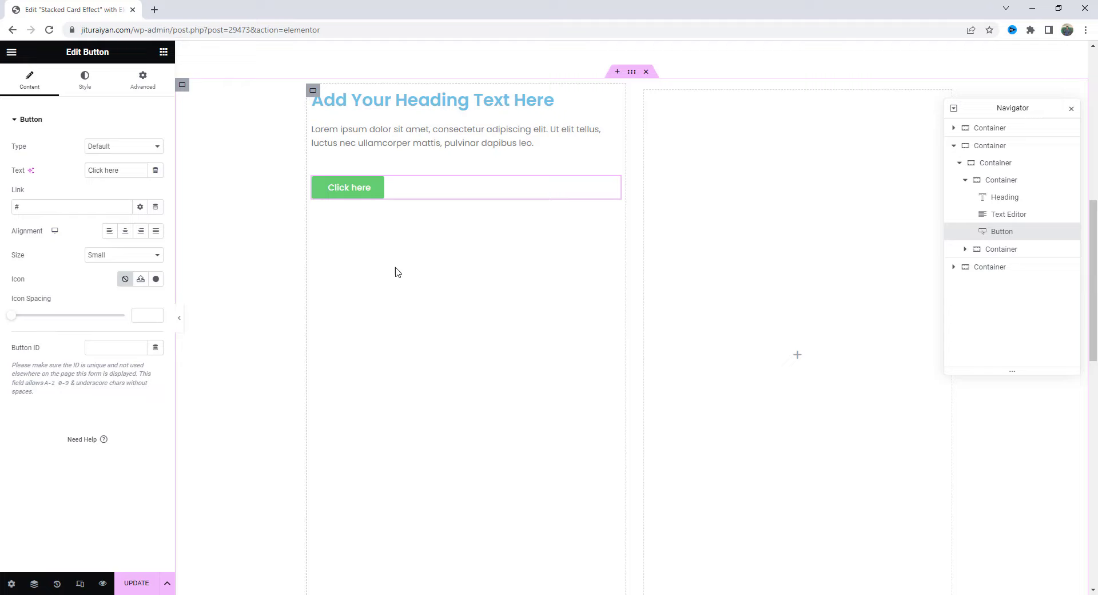
left_click(314, 91)
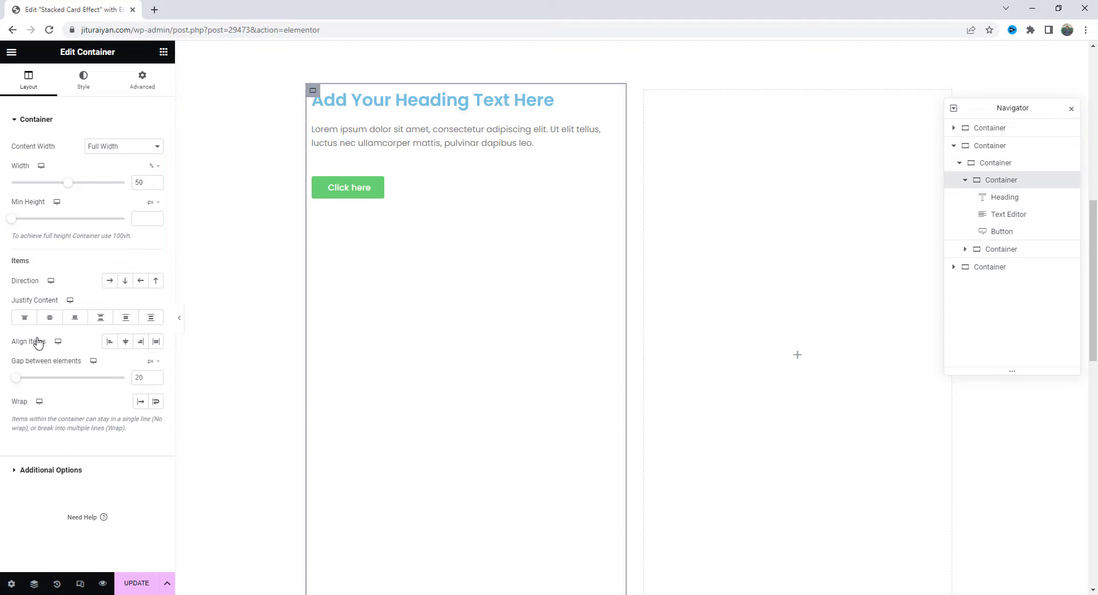
left_click(49, 317)
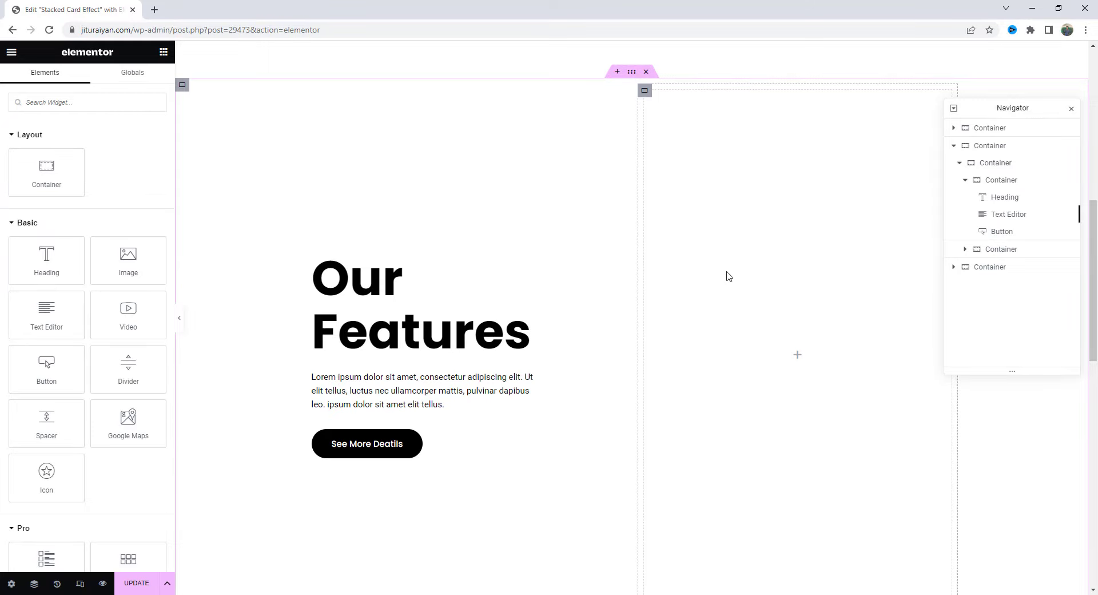
- Add a Full Width container to the right column, 350 px wide with 350 minimum height
left_click_drag(46, 172, 747, 361)
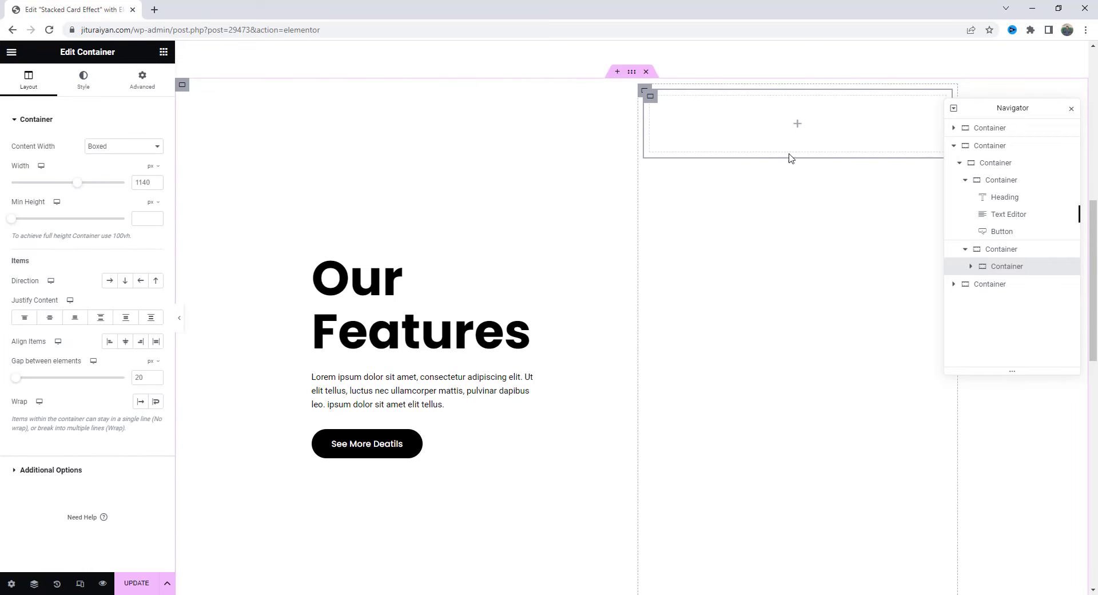
left_click(110, 148)
left_click(116, 166)
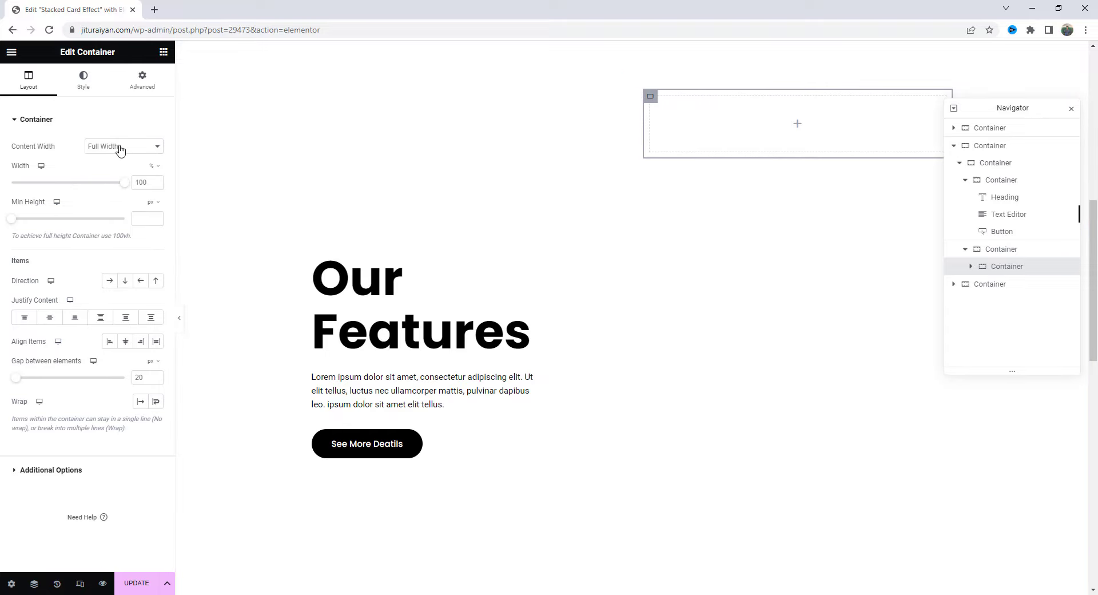
left_click(153, 166)
left_click(152, 167)
double_click(140, 182)
type("350")
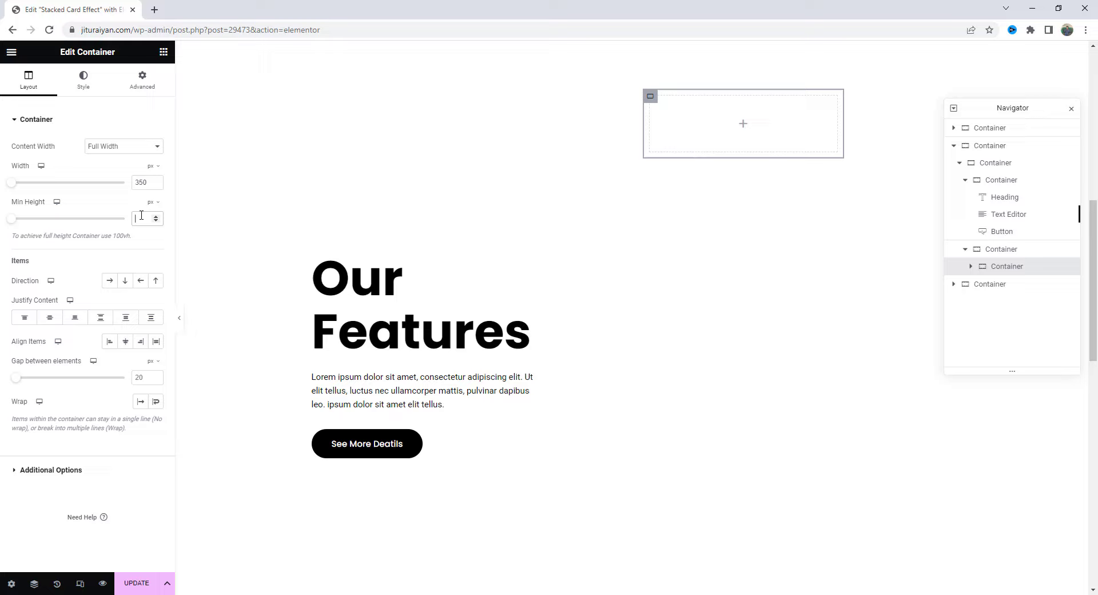
left_click(141, 218)
type("350")
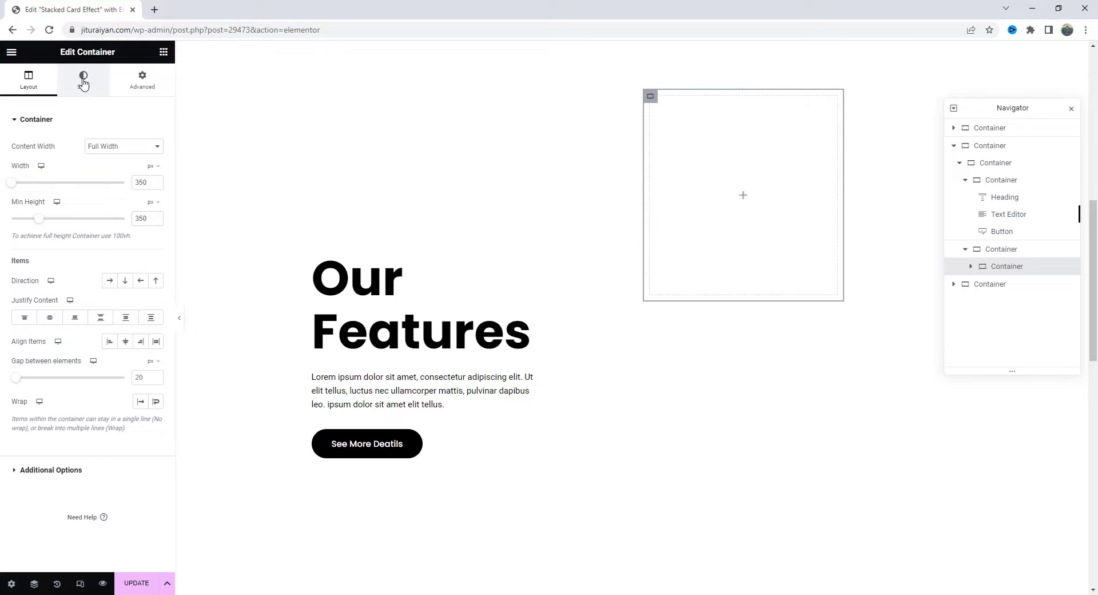
- Give the card a classic #407AFF blue background and 30 px rounded corners
left_click(83, 80)
left_click(109, 170)
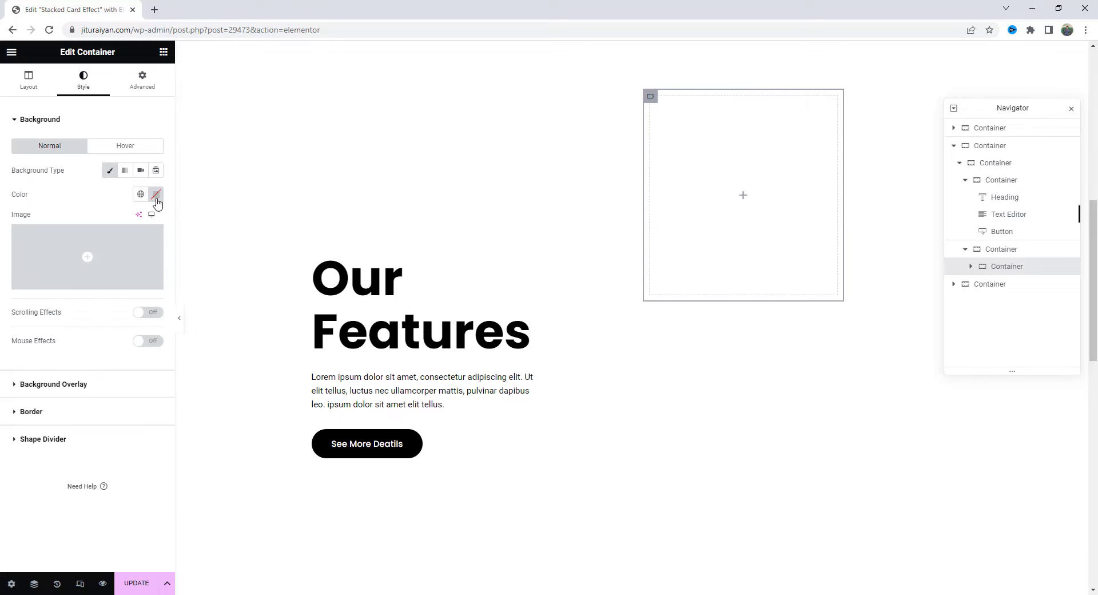
left_click(156, 194)
left_click(170, 334)
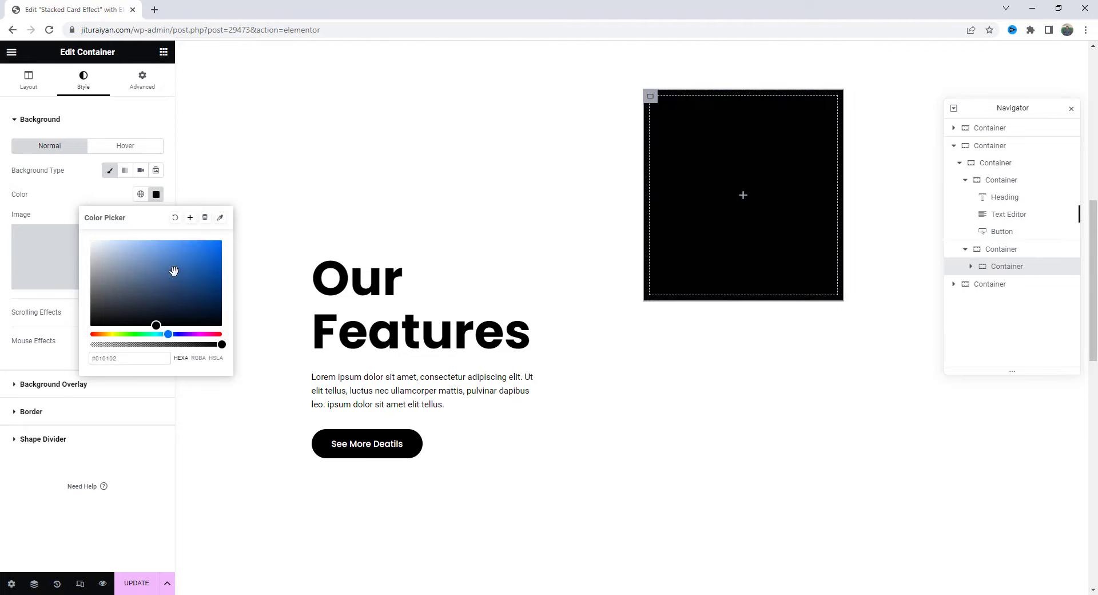
left_click(189, 240)
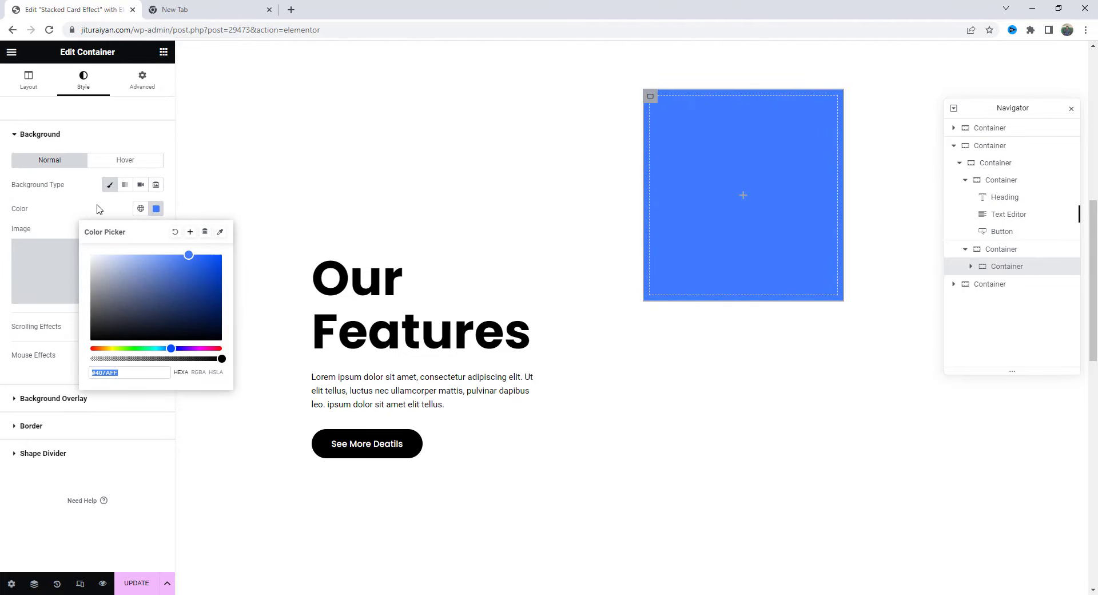
left_click(97, 209)
left_click(32, 425)
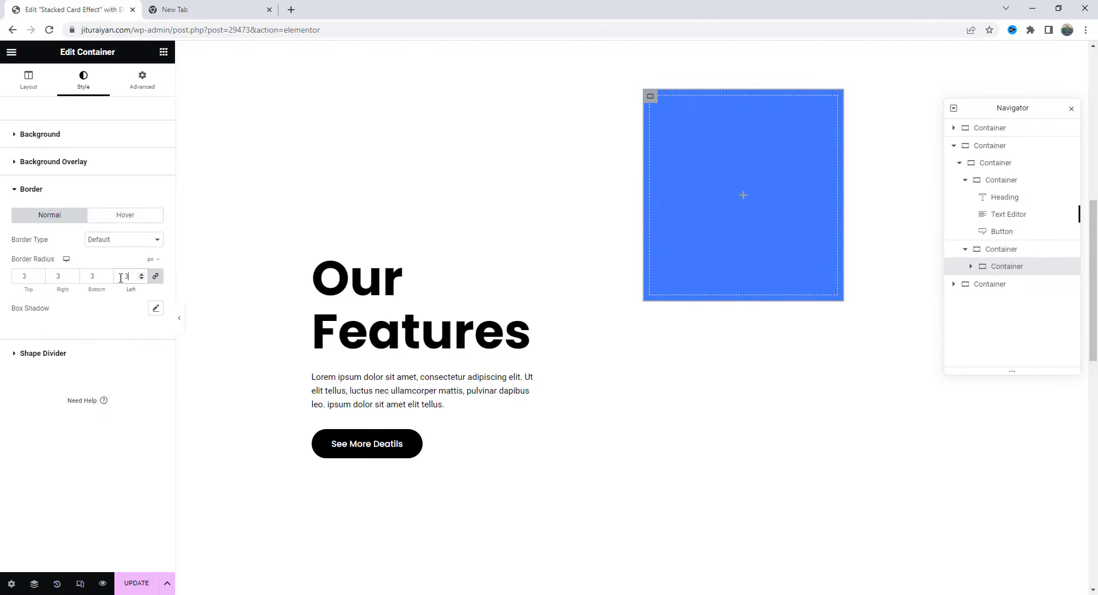
type("0")
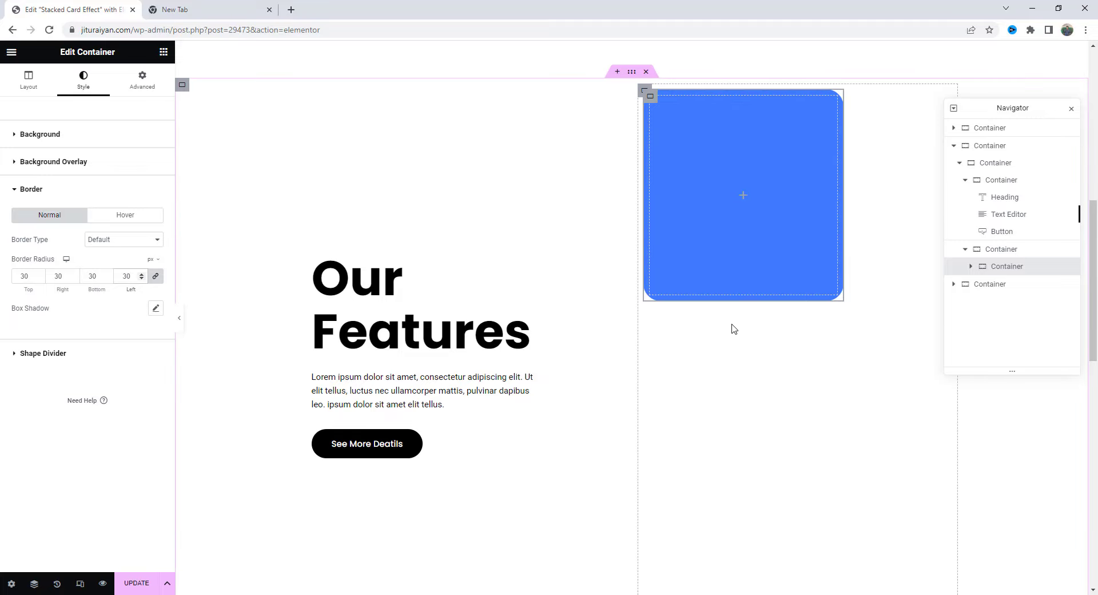
- Set the right column's Justify Content and Align Items to Center
left_click(645, 92)
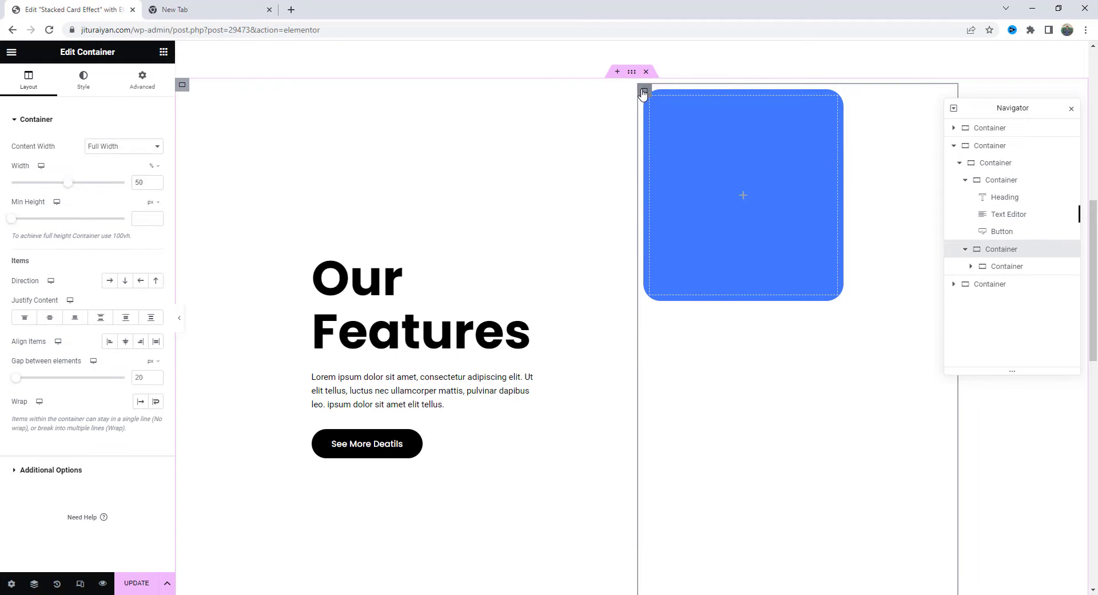
left_click(50, 317)
left_click(126, 341)
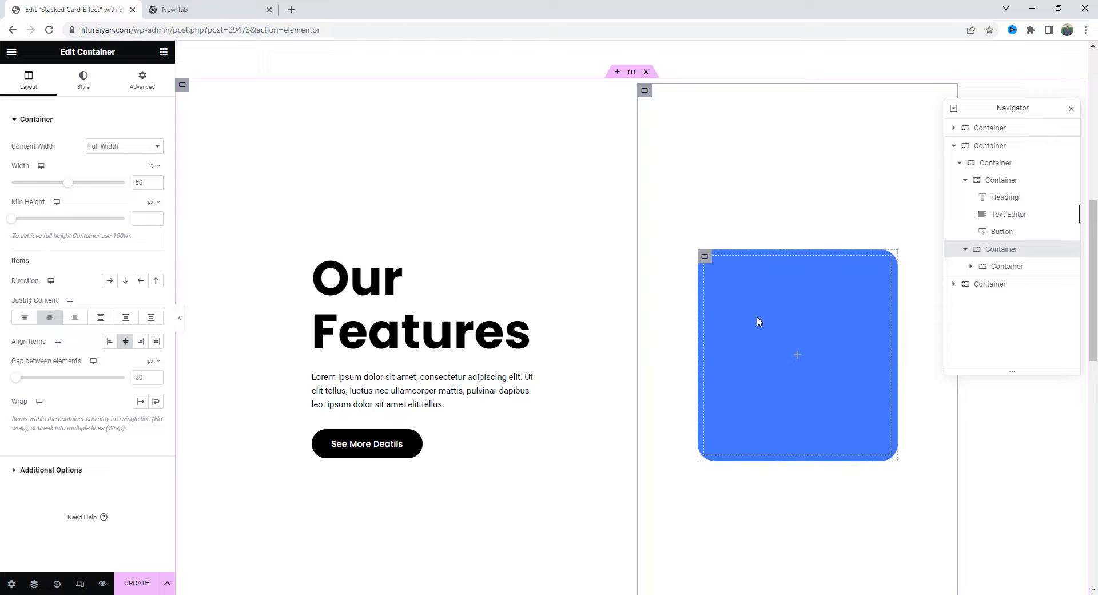
- Add a black 'Our benefit' heading to the card at 20 px, weight 700
left_click(164, 52)
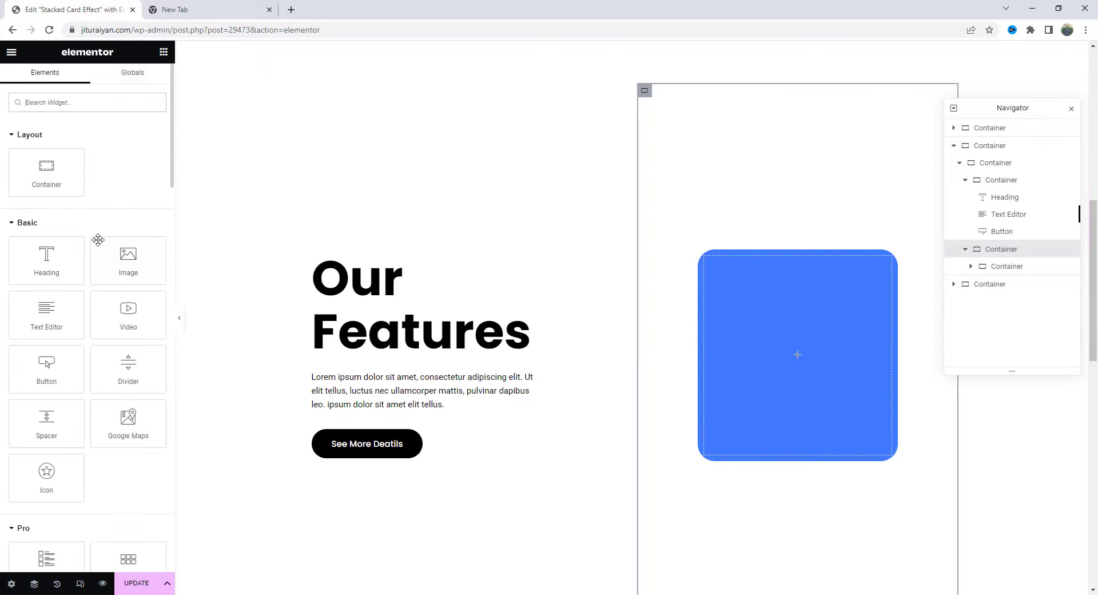
left_click_drag(42, 263, 762, 371)
triple_click(111, 164)
type("Our benefit")
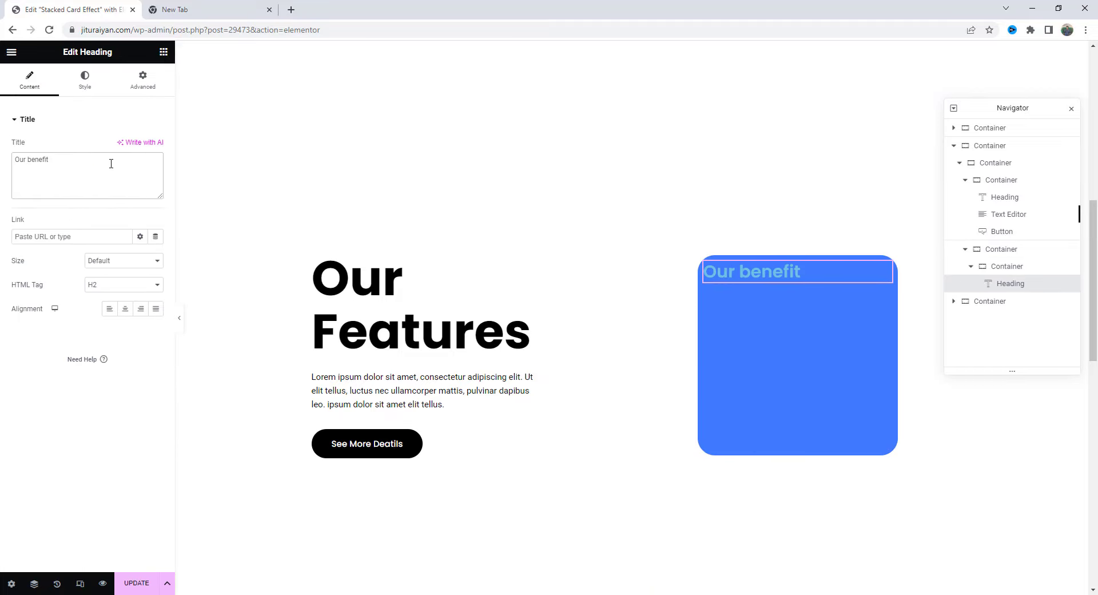
left_click(89, 80)
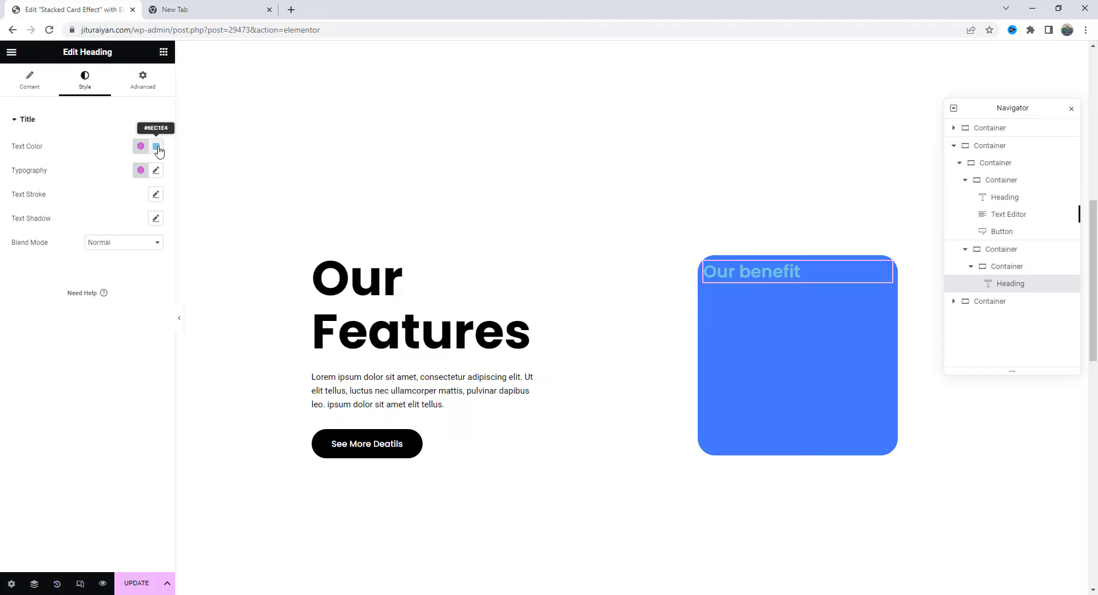
left_click(156, 146)
left_click_drag(126, 240, 63, 316)
left_click(33, 293)
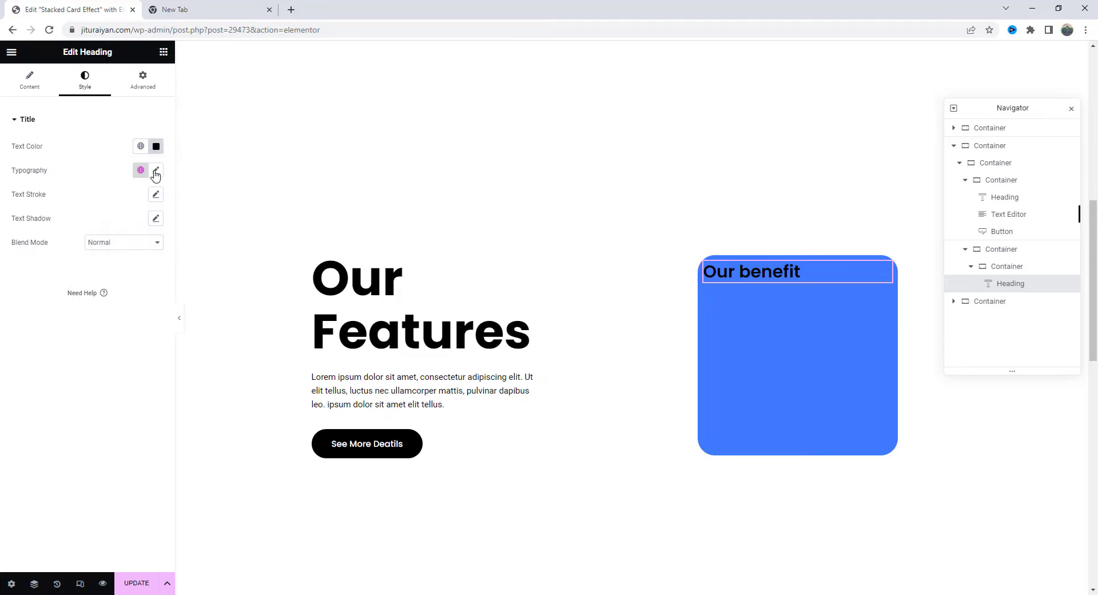
left_click(155, 170)
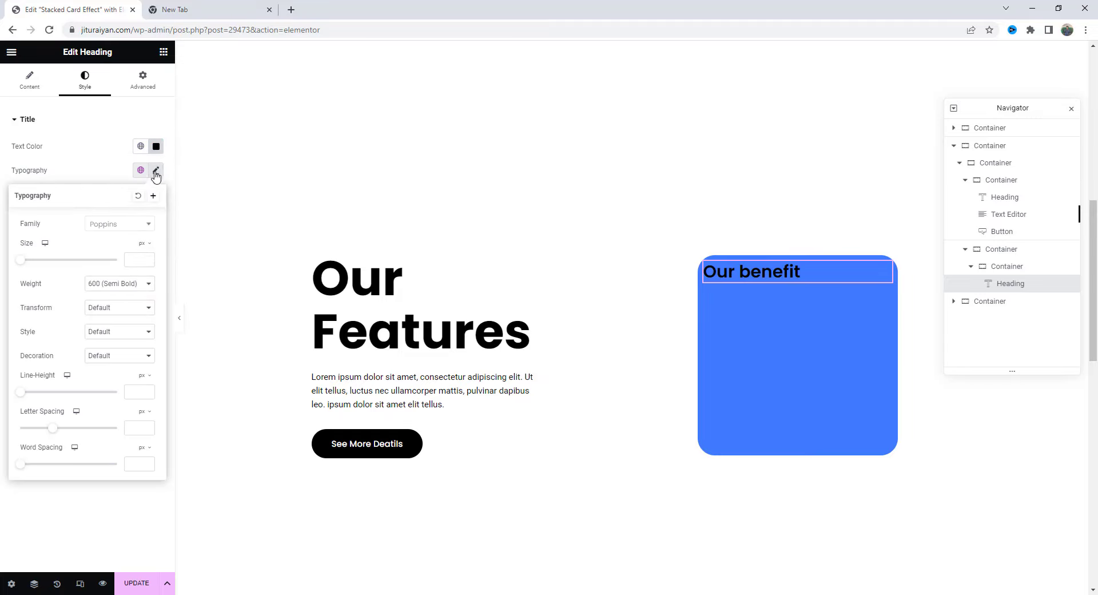
left_click(132, 265)
type("20")
left_click(128, 289)
left_click(123, 350)
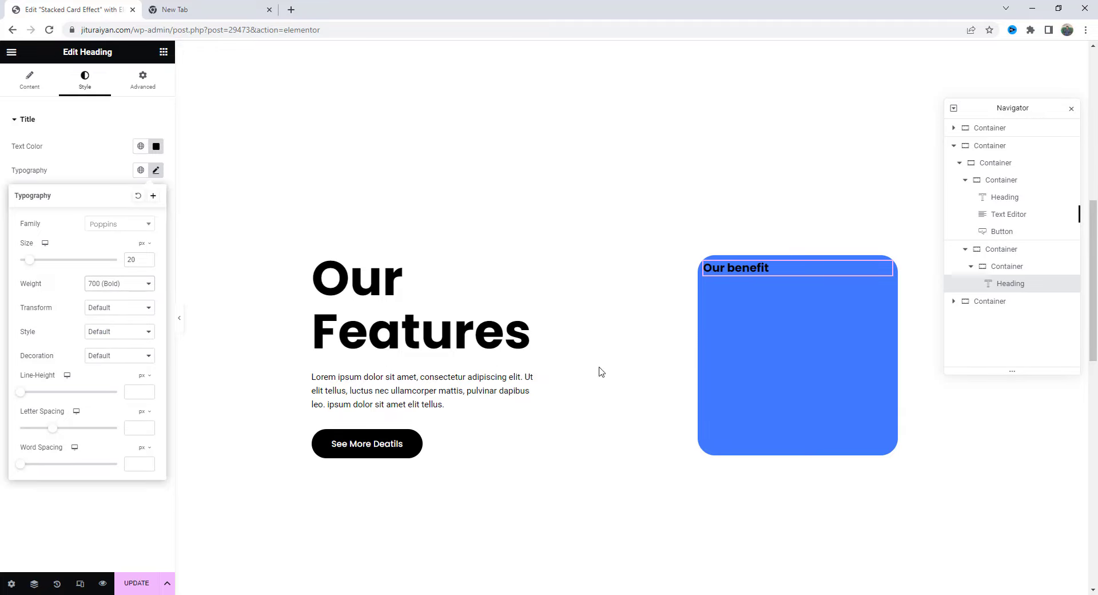
- Duplicate it as 'benefits we'll use everyday' with 45 px size and 1.2 em line height
right_click(761, 269)
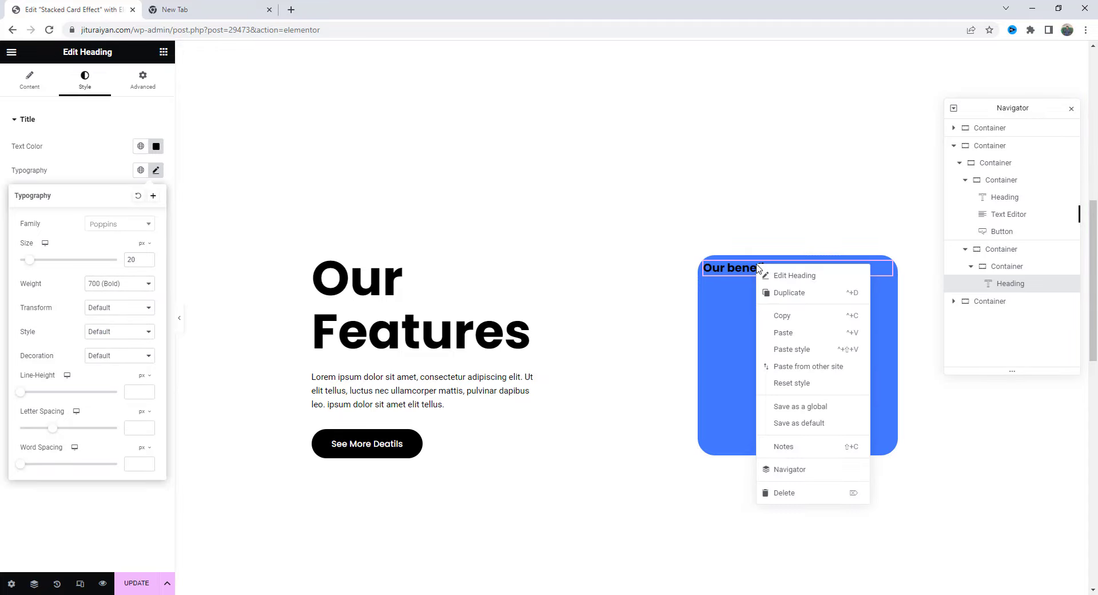
left_click(788, 294)
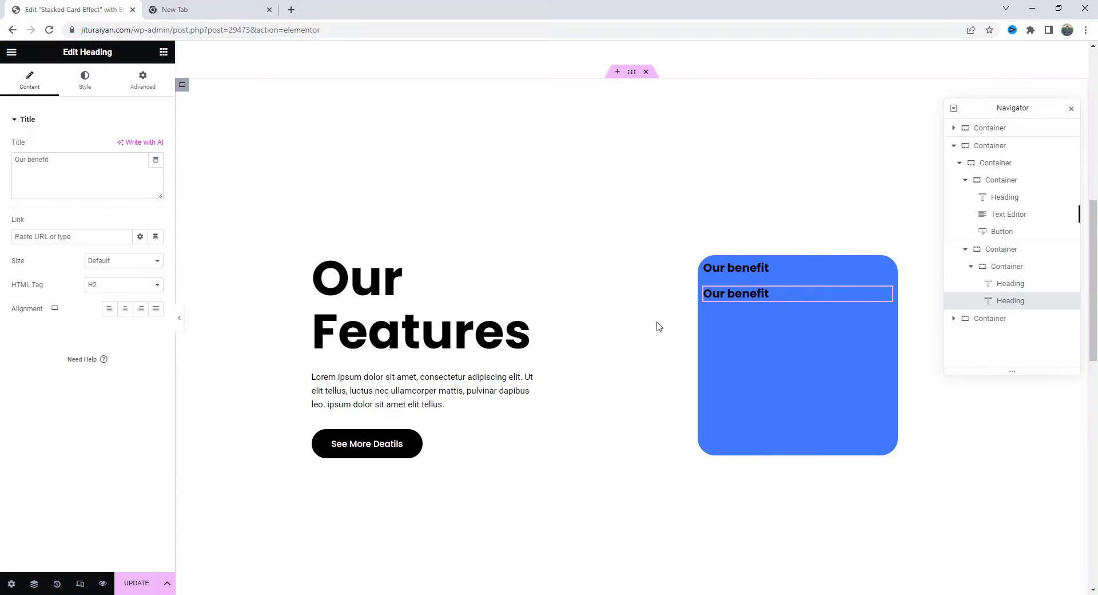
key("ctrl+a")
type("benefits we'll use everyday")
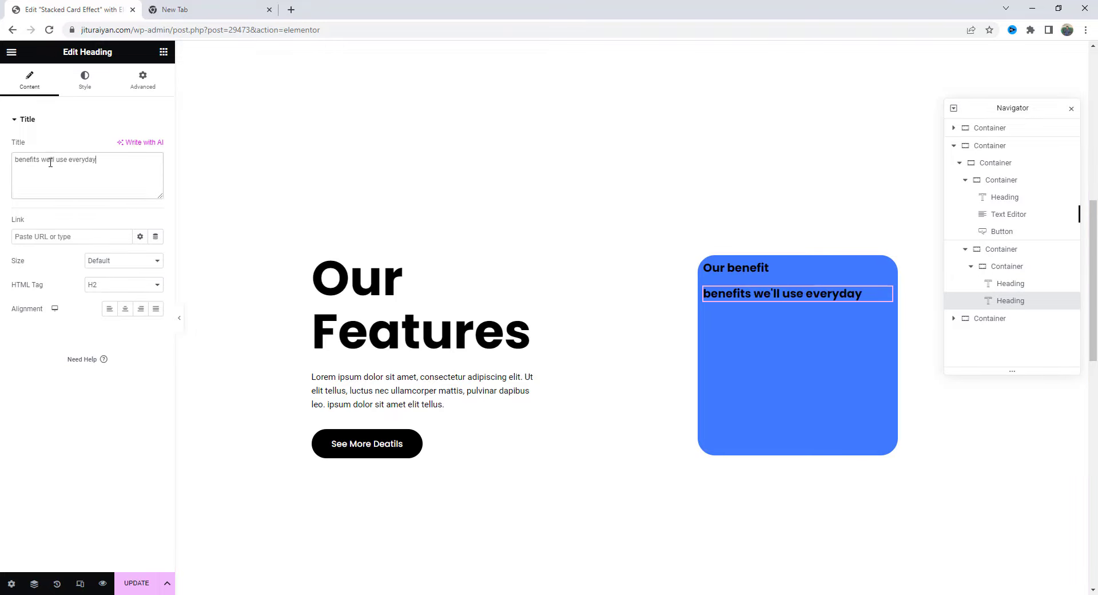
left_click(85, 79)
left_click(156, 170)
left_click(135, 259)
type("45")
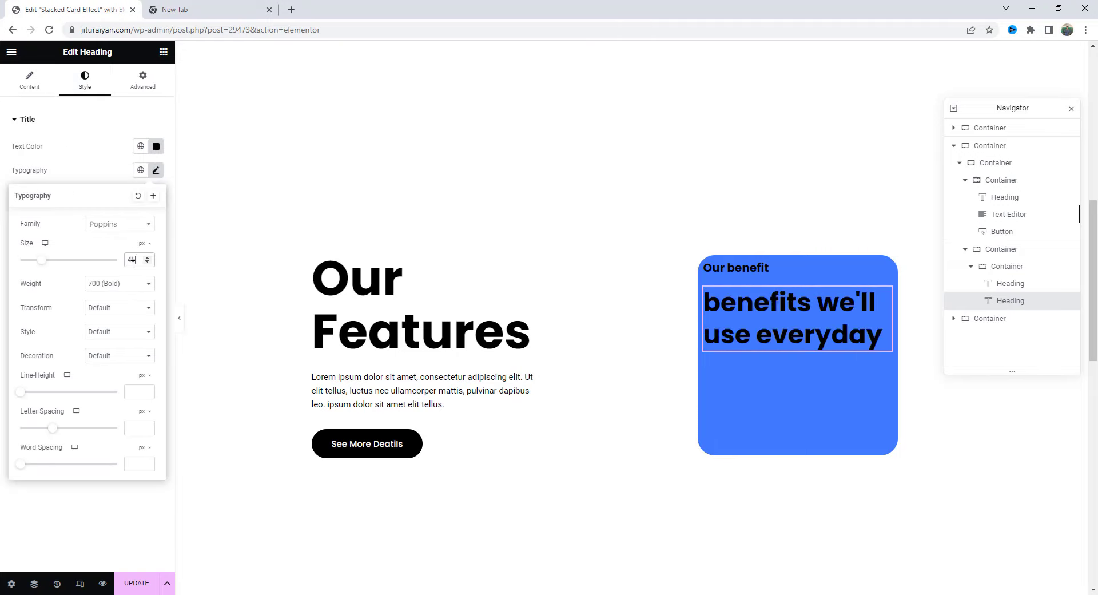
left_click(144, 376)
left_click(142, 392)
left_click(134, 392)
type("1.2")
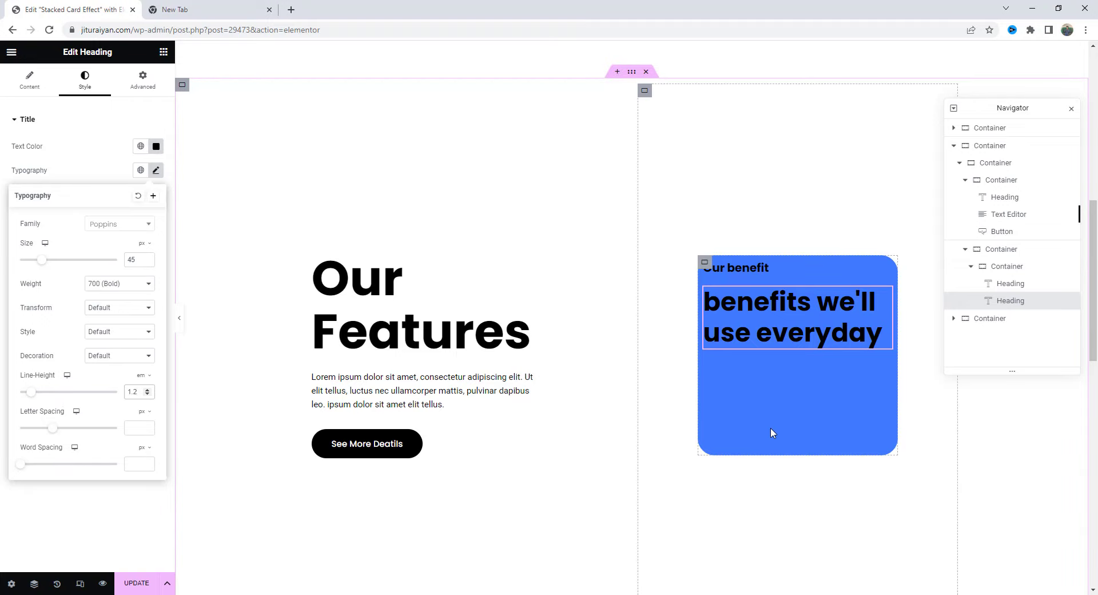
- Set the card container's Justify Content to Space Between
left_click(705, 263)
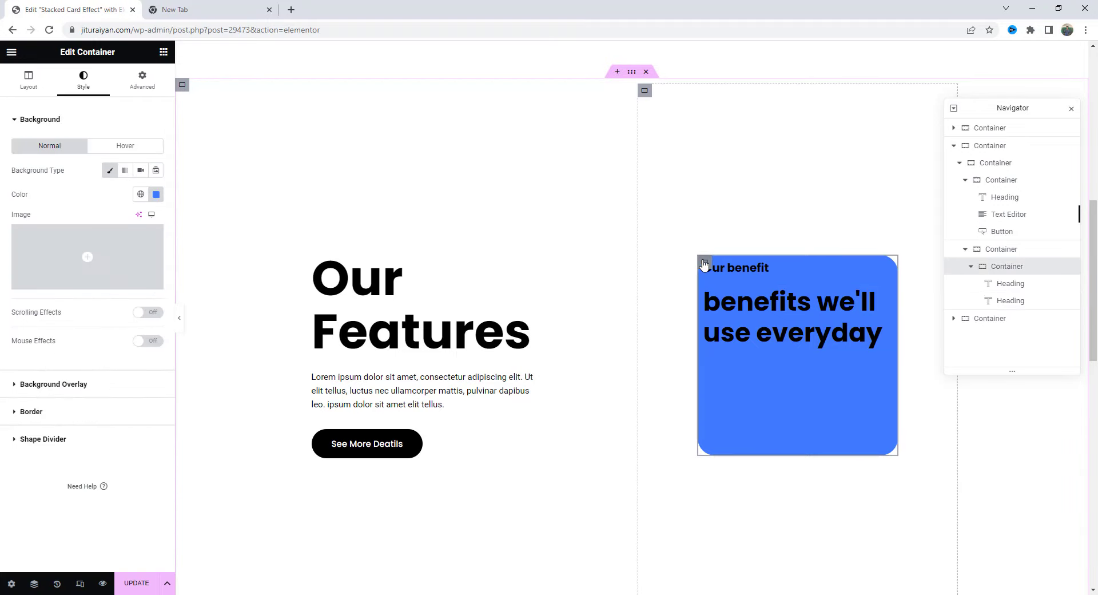
left_click(24, 87)
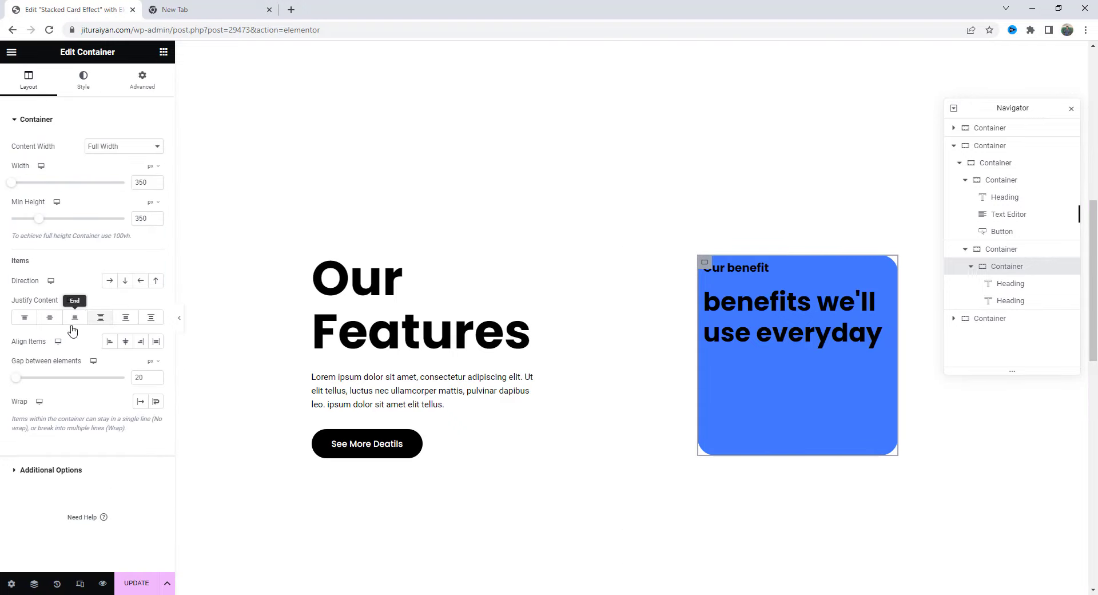
left_click(101, 318)
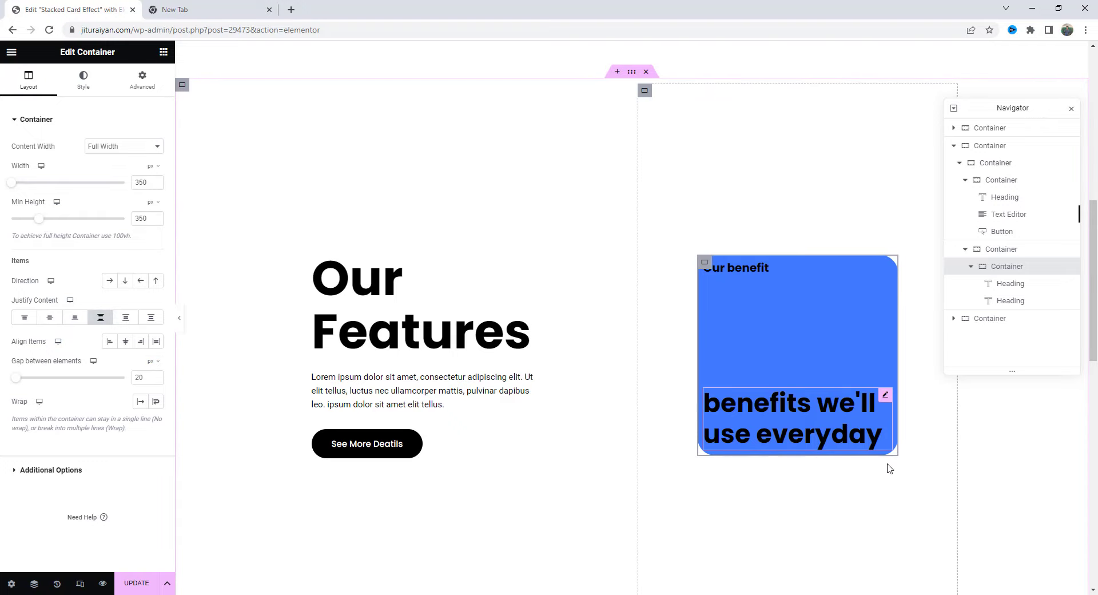
- Give the card 35 px padding on all sides
left_click(142, 80)
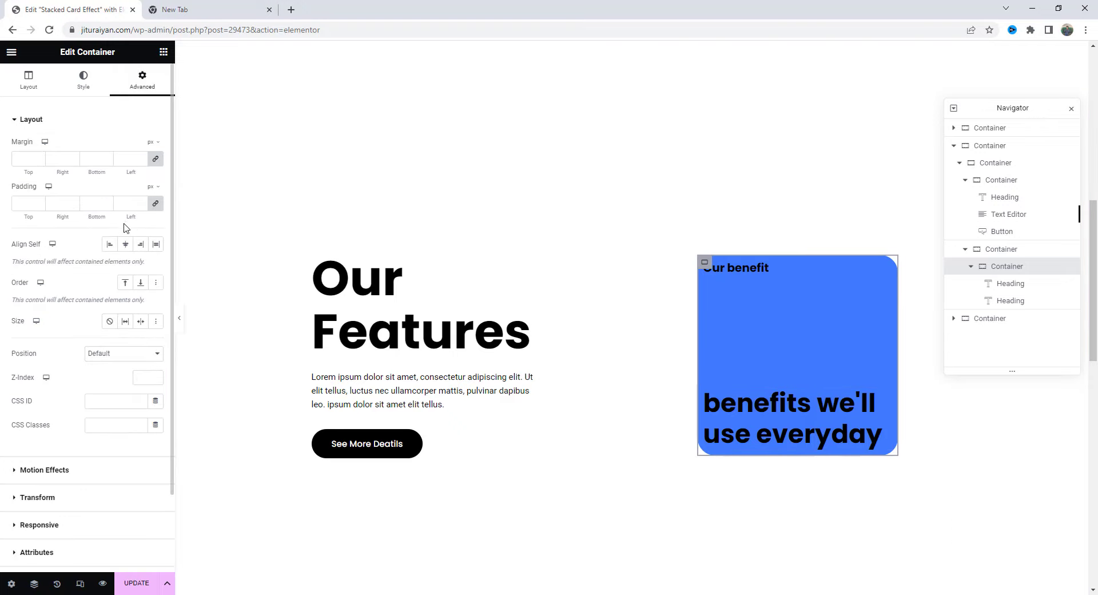
left_click(125, 203)
type("35")
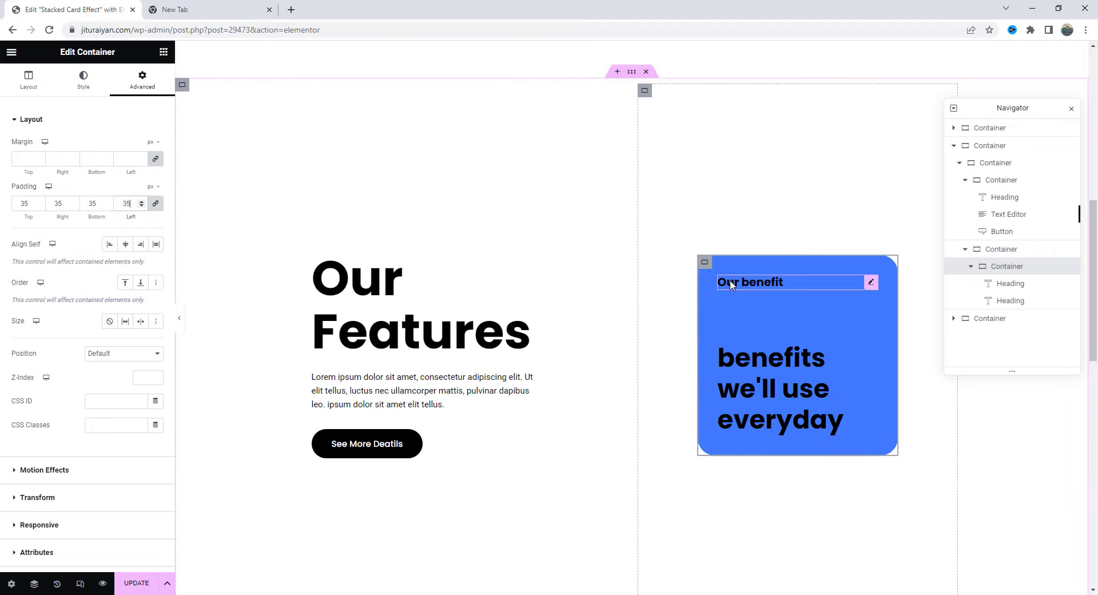
right_click(705, 262)
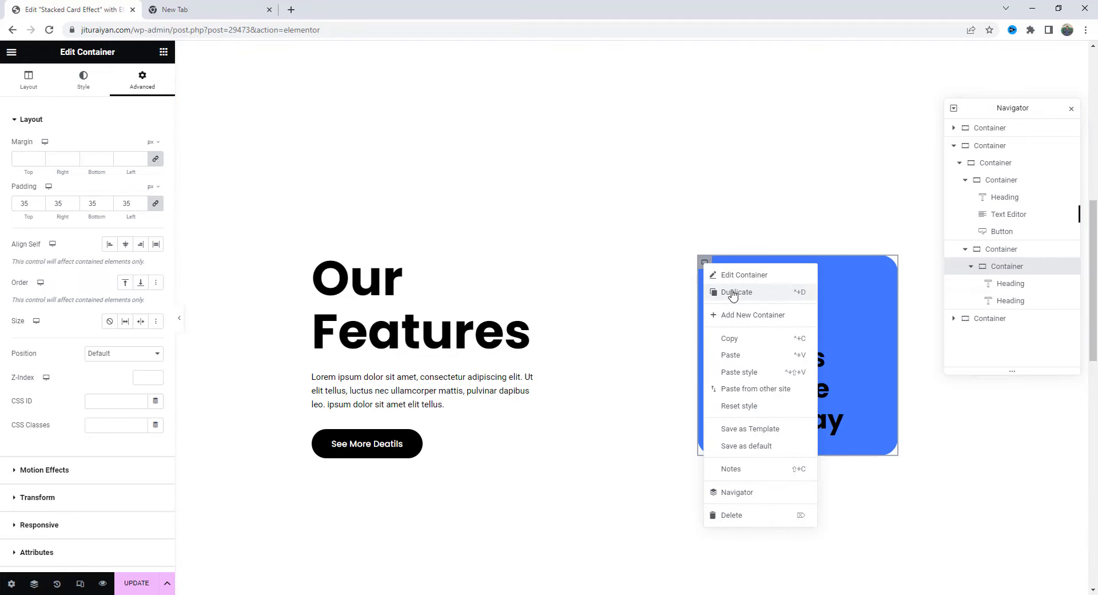
key("Escape")
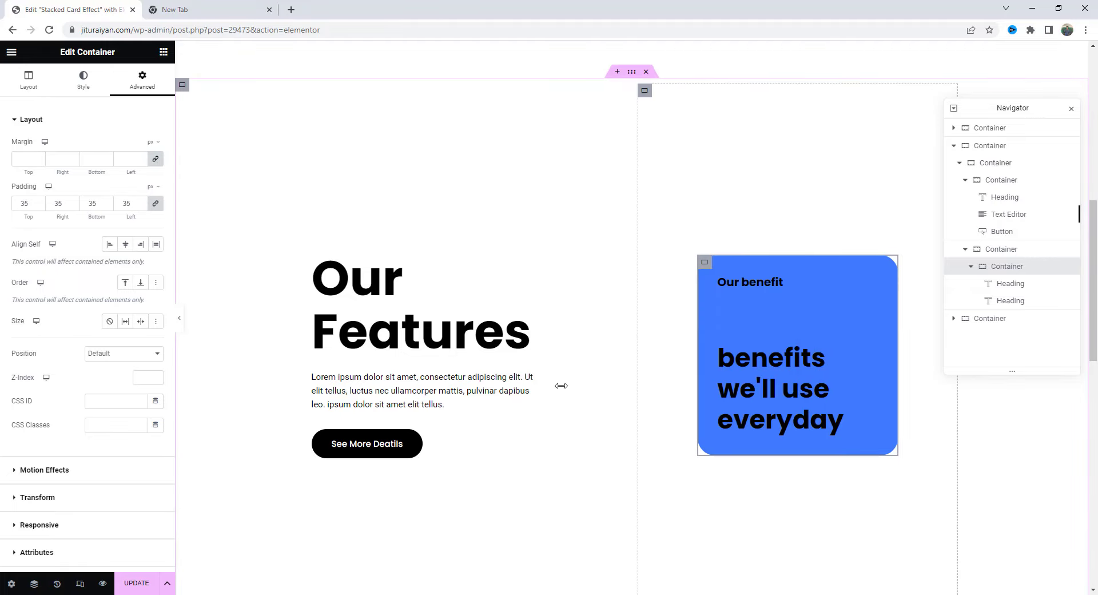
- In tablet preview, set the card's width and minimum height to 250 px
left_click(90, 583)
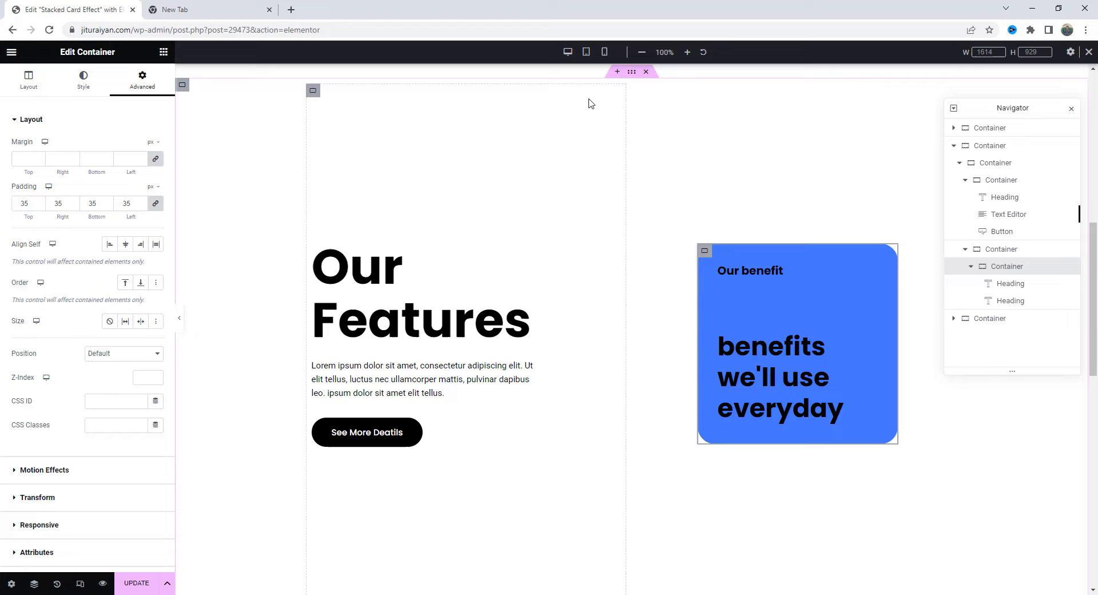
left_click(588, 54)
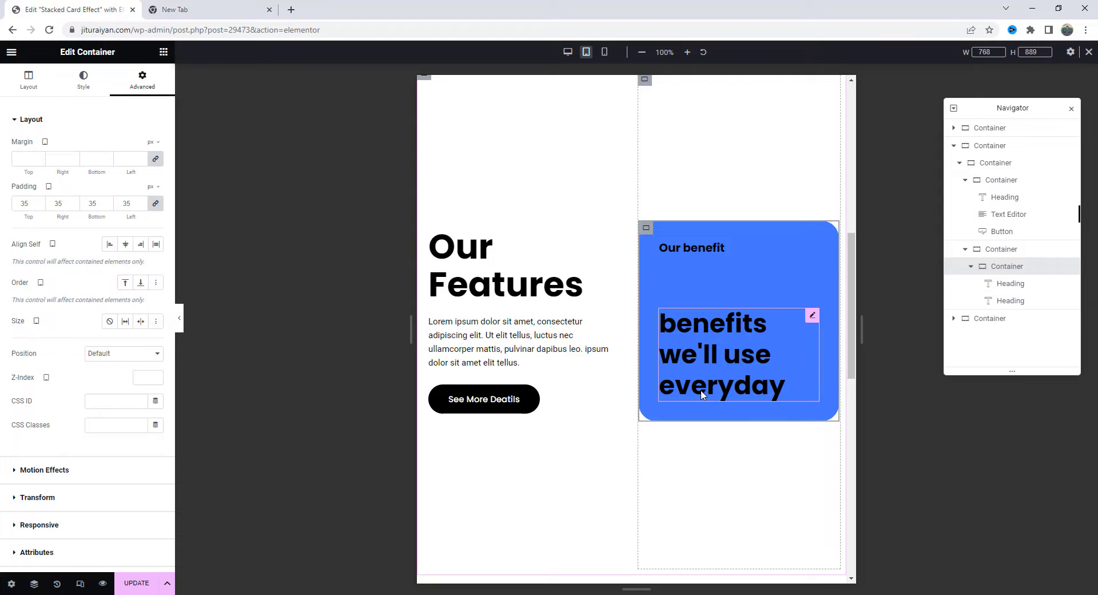
left_click(646, 230)
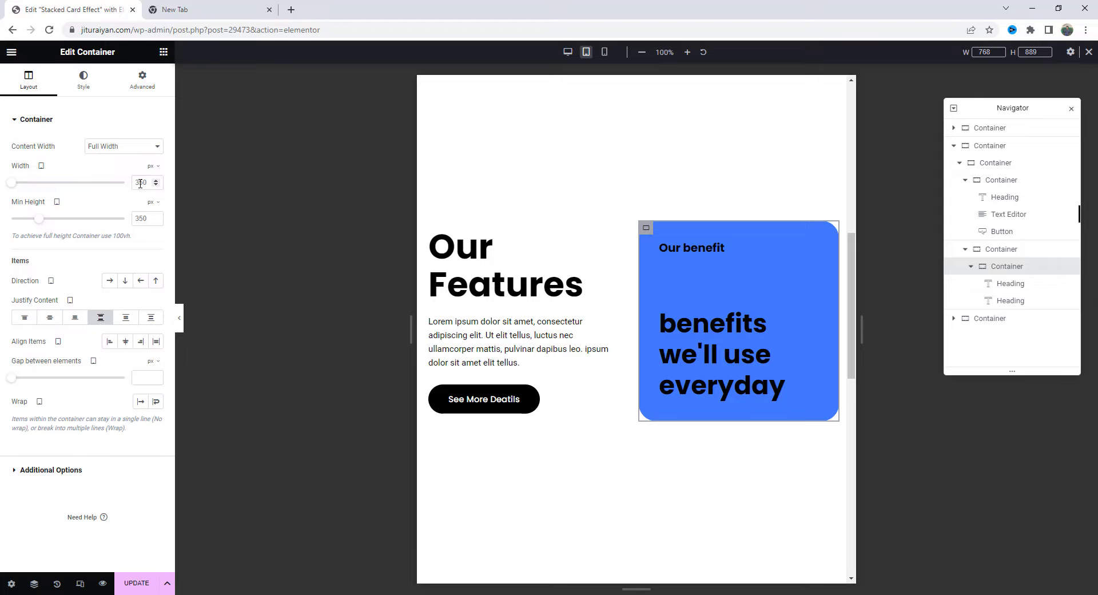
double_click(139, 182)
type("250")
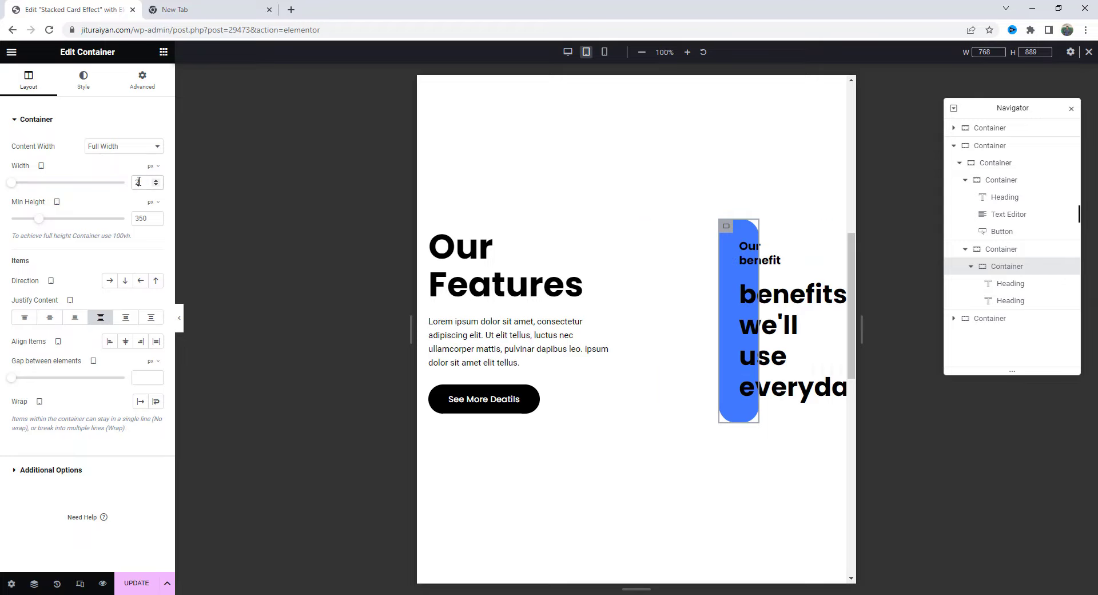
double_click(143, 218)
type("250")
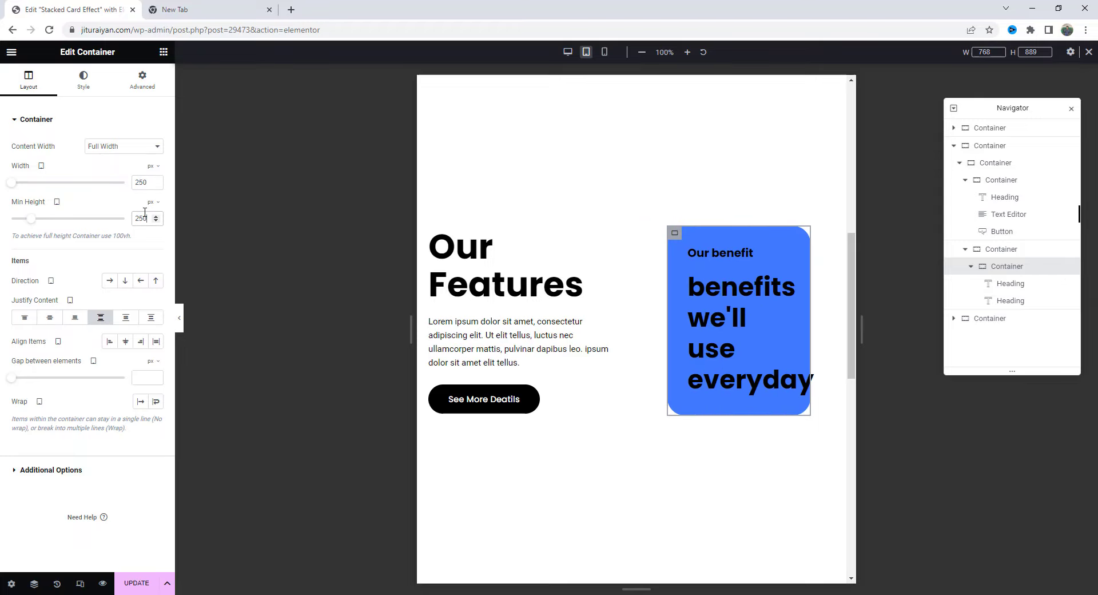
- On tablet, set the large heading to 30 px and the card padding to 25 px
left_click(729, 315)
left_click(155, 170)
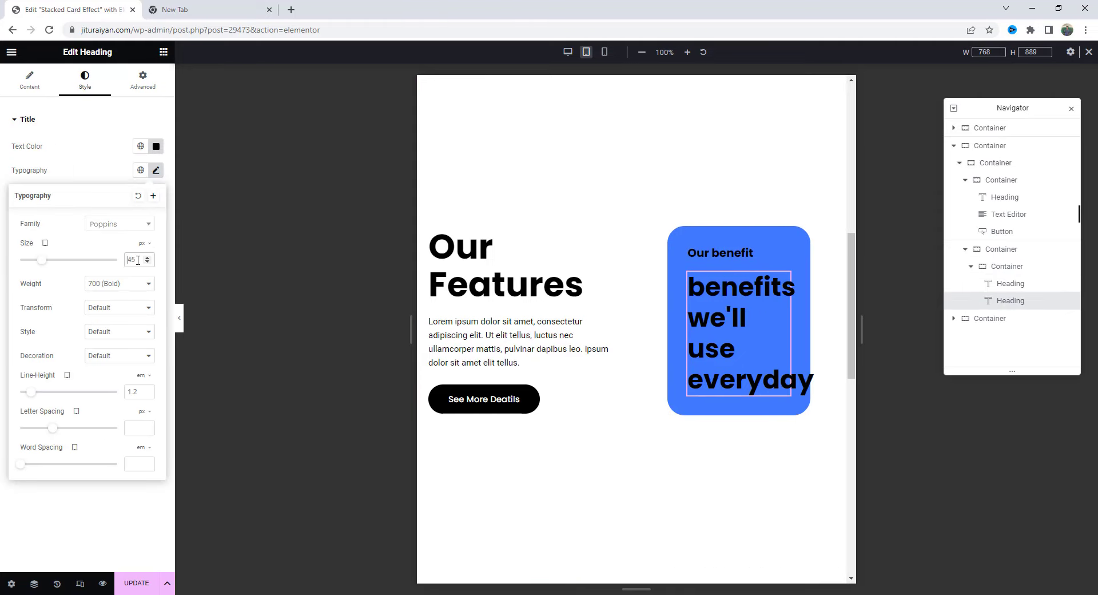
double_click(137, 261)
type("30")
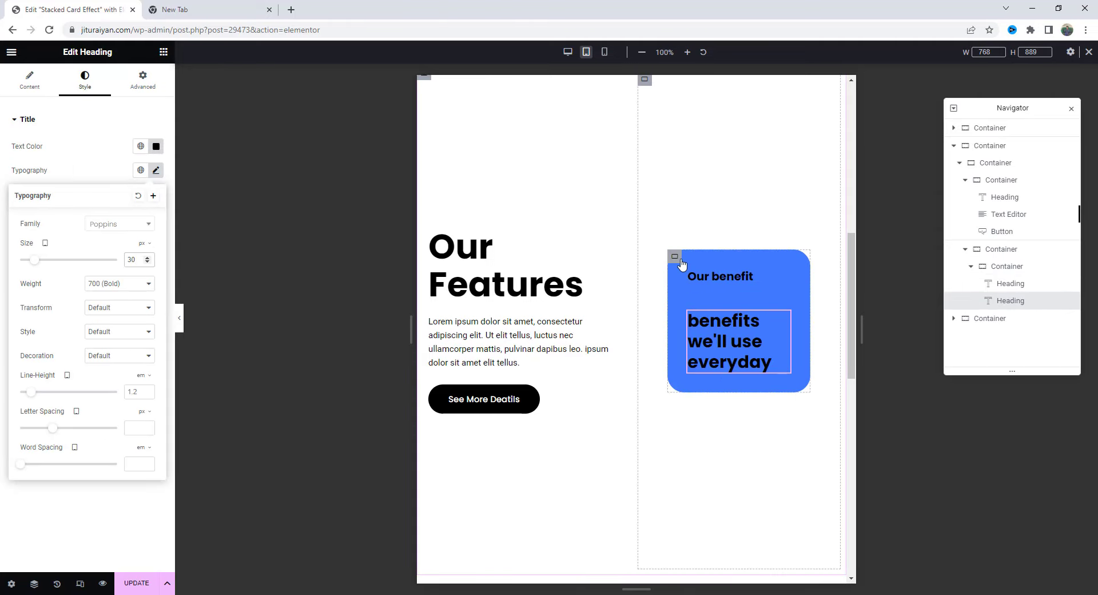
left_click(675, 257)
left_click(145, 80)
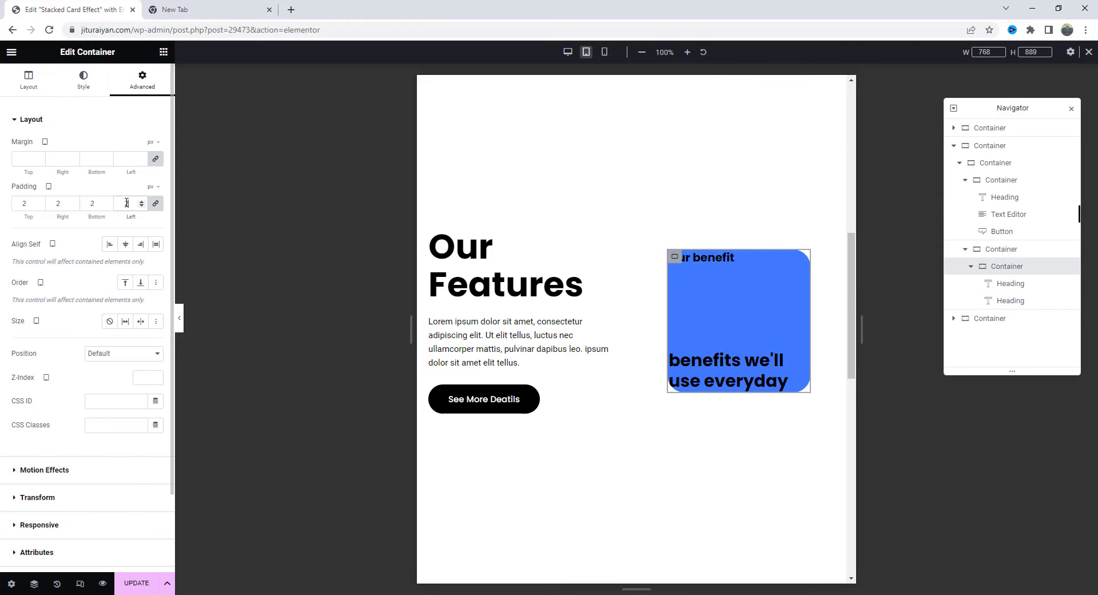
- In mobile preview, set the card width to 250 px
left_click(605, 52)
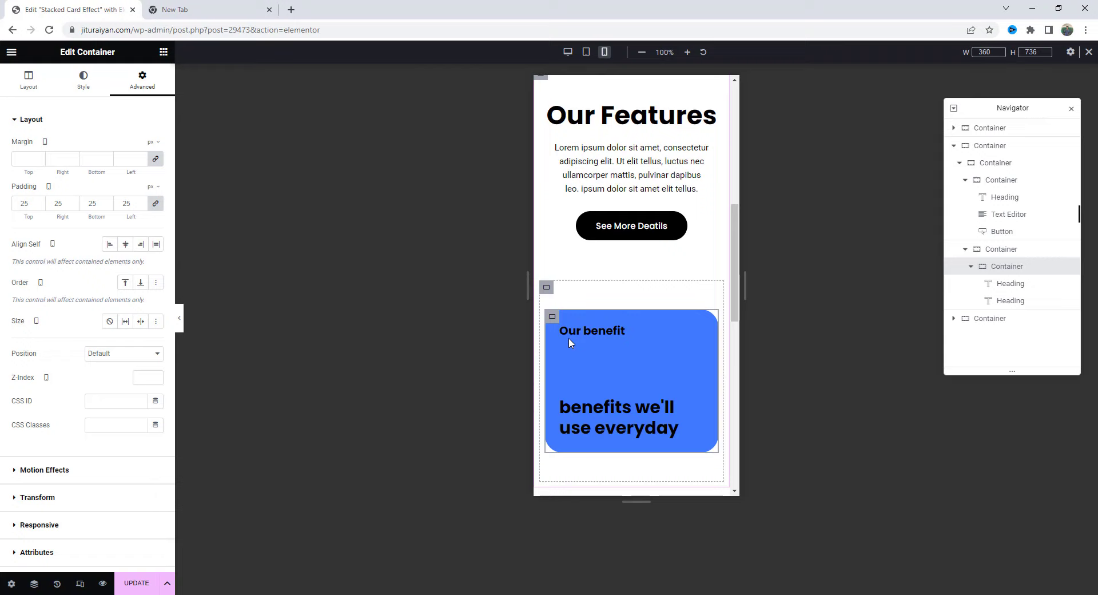
left_click(22, 81)
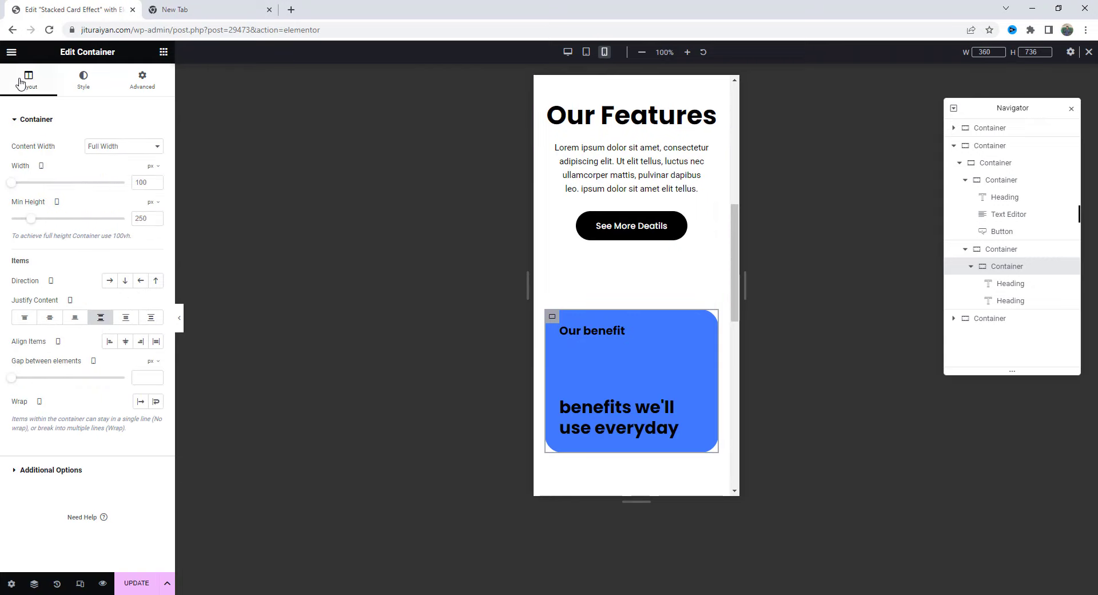
double_click(147, 182)
type("2")
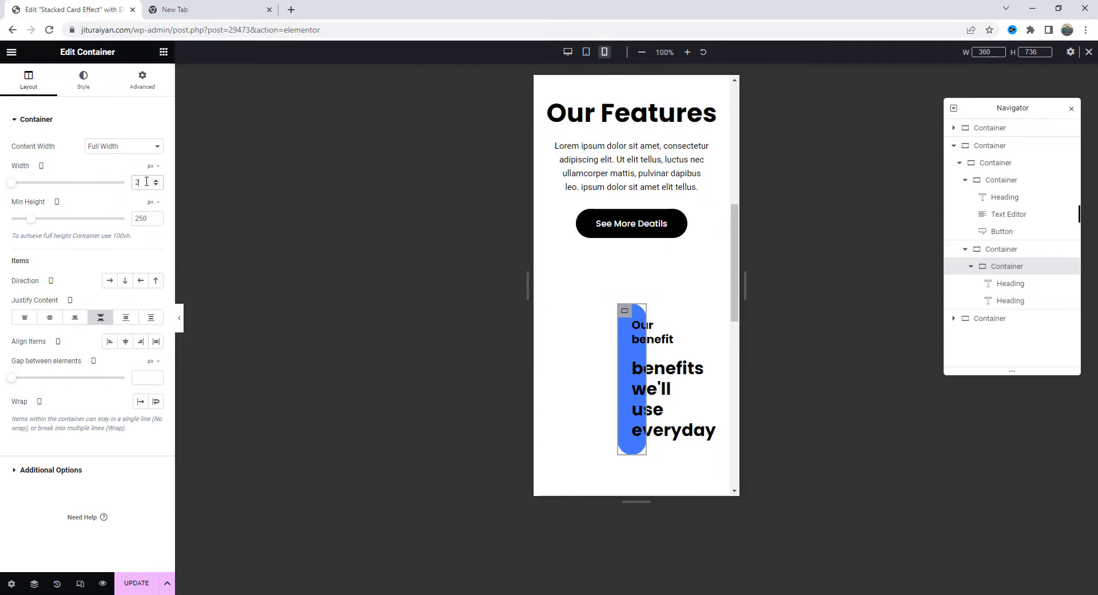
type("50")
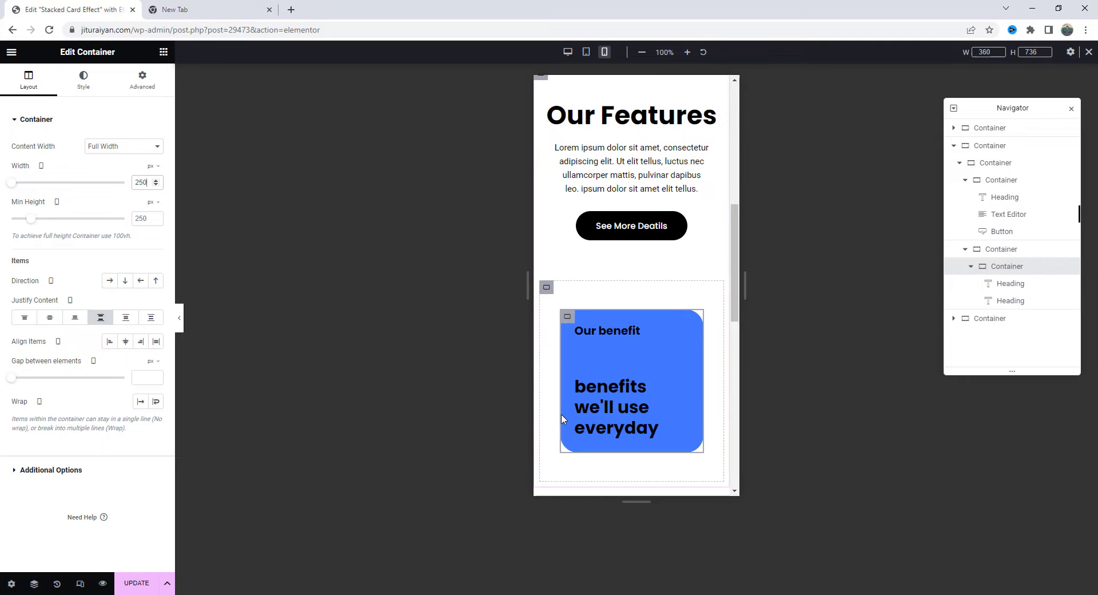
- Back in desktop view, duplicate the blue card container, then delete the duplicate
left_click(1088, 52)
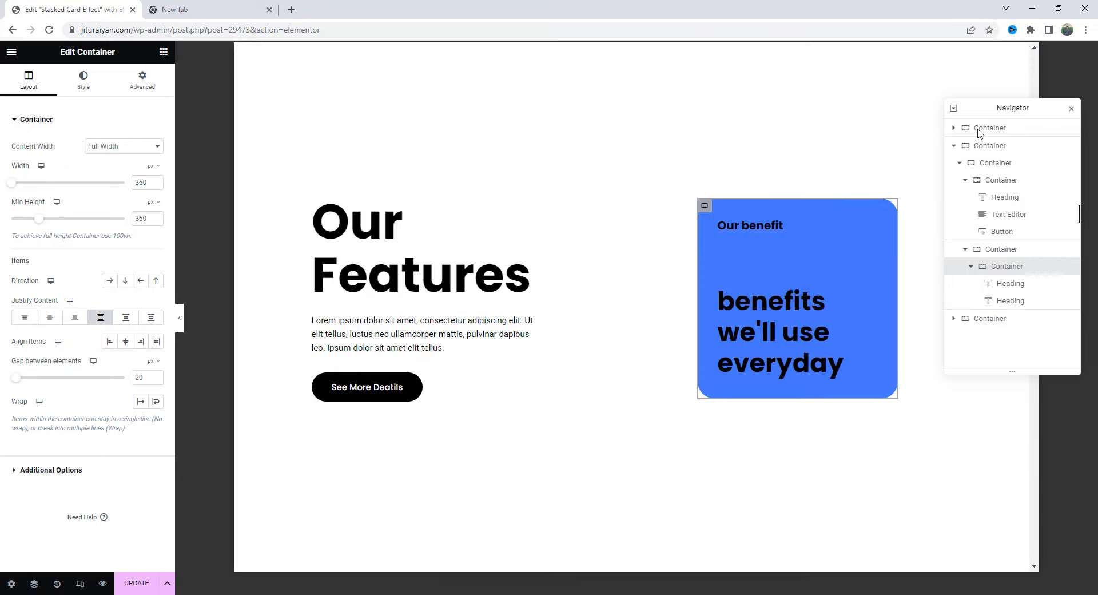
right_click(705, 224)
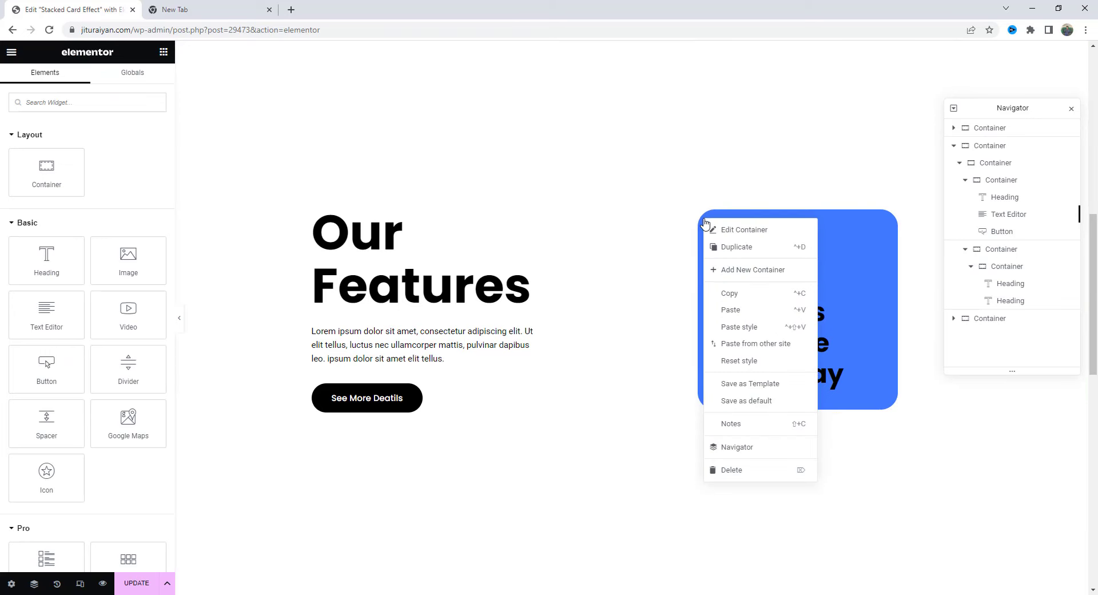
left_click(731, 248)
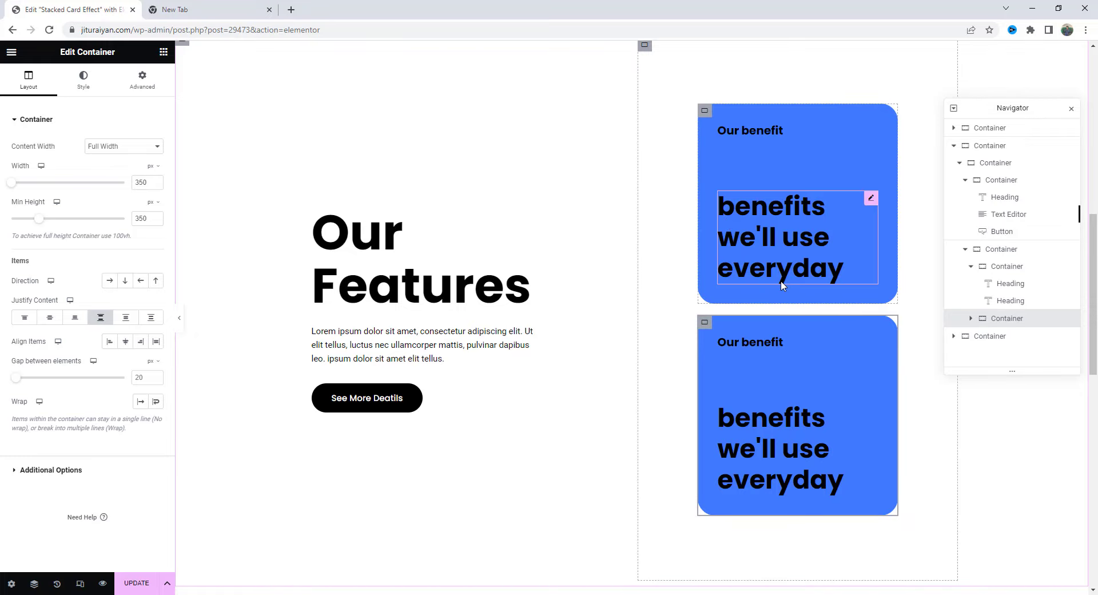
key("Delete")
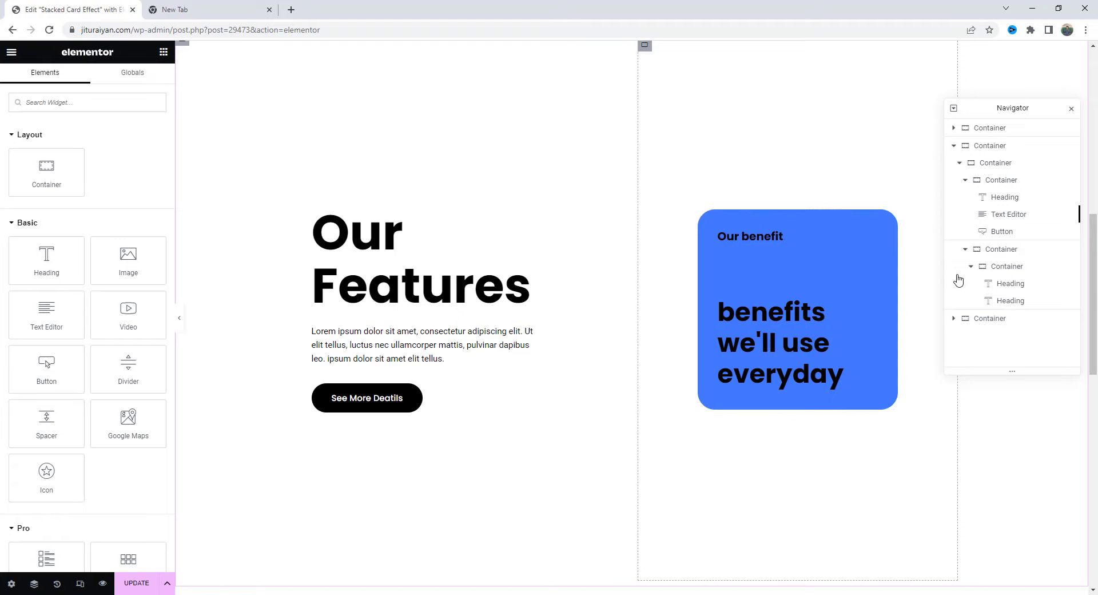
- Set the inner card container to Absolute position with horizontal and vertical offsets cleared
left_click(1007, 267)
left_click(141, 80)
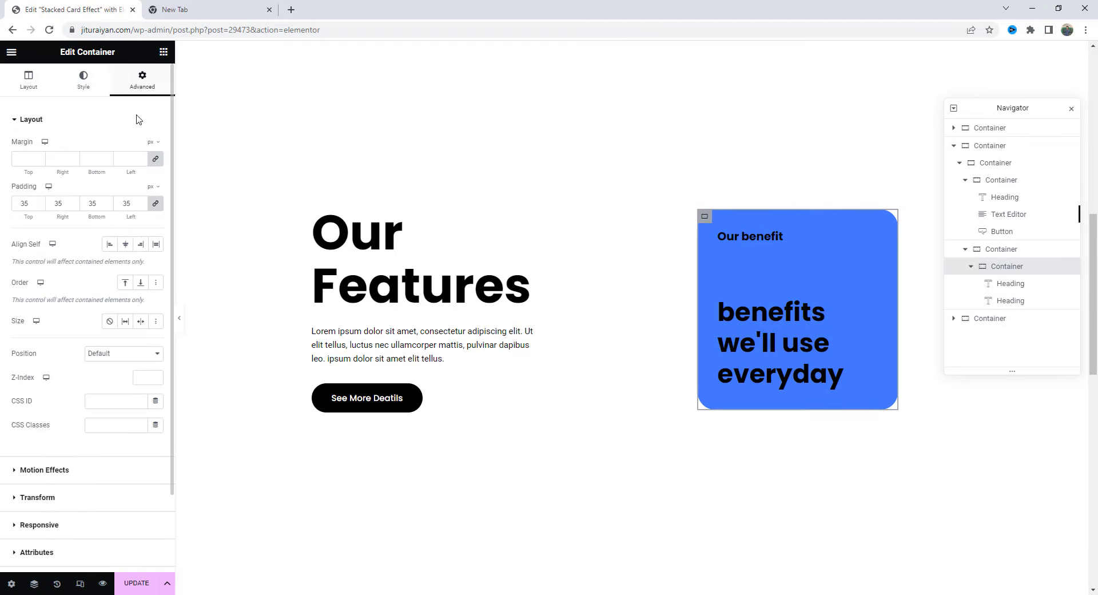
left_click(122, 355)
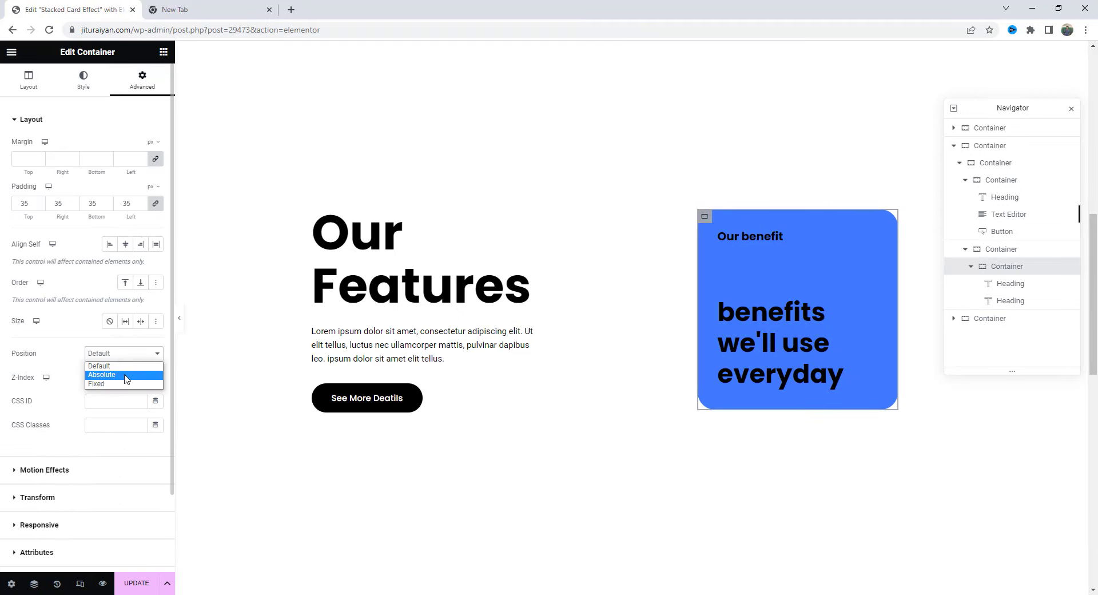
left_click(124, 374)
scroll(108, 425, "down", 1)
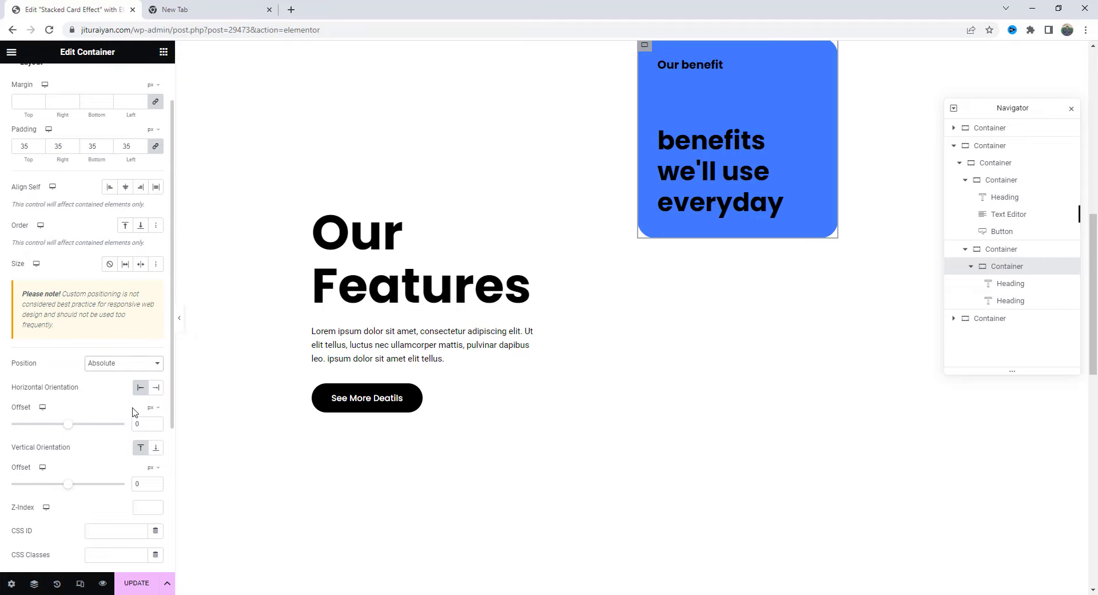
left_click(143, 423)
key("BackSpace")
left_click(140, 484)
key("BackSpace")
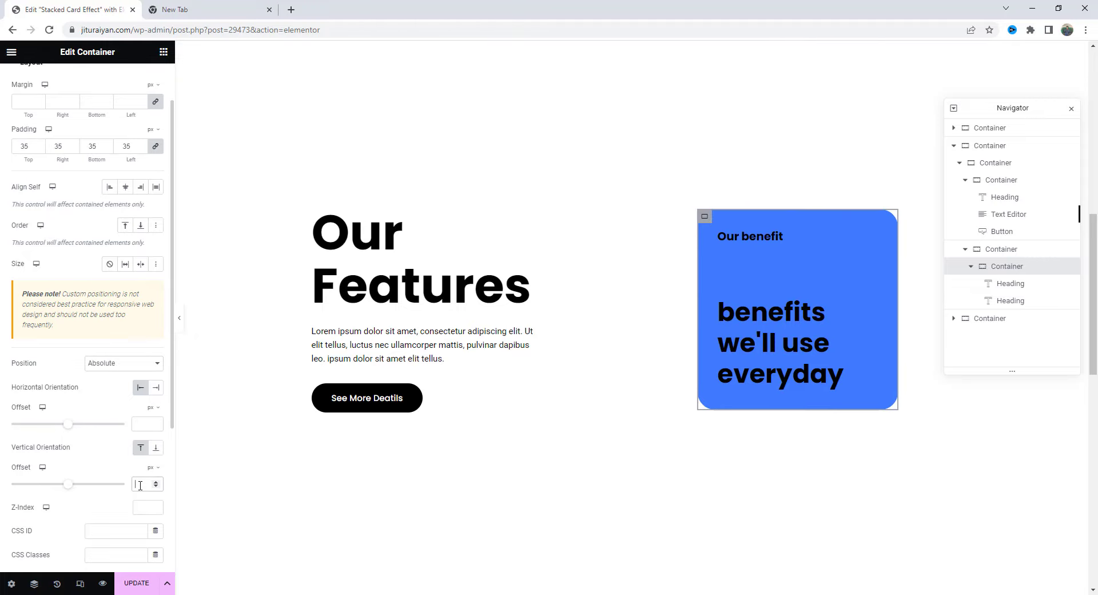
- Duplicate the card, hide the top copy, and retitle the card 'Our money' / 'promote financial wellbeing.'
right_click(1002, 268)
left_click(1012, 290)
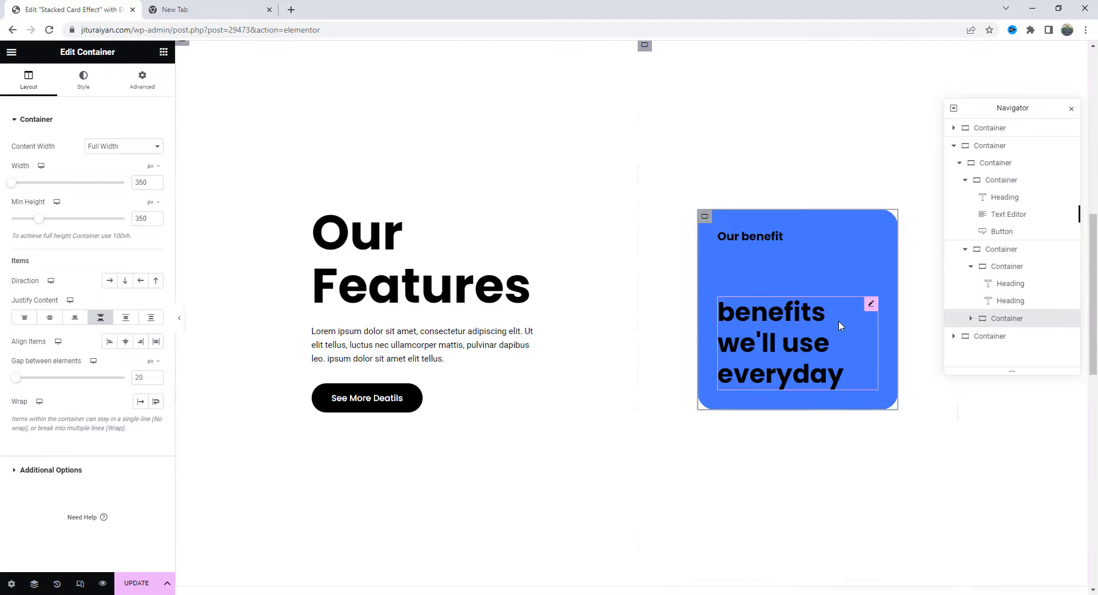
left_click(1068, 269)
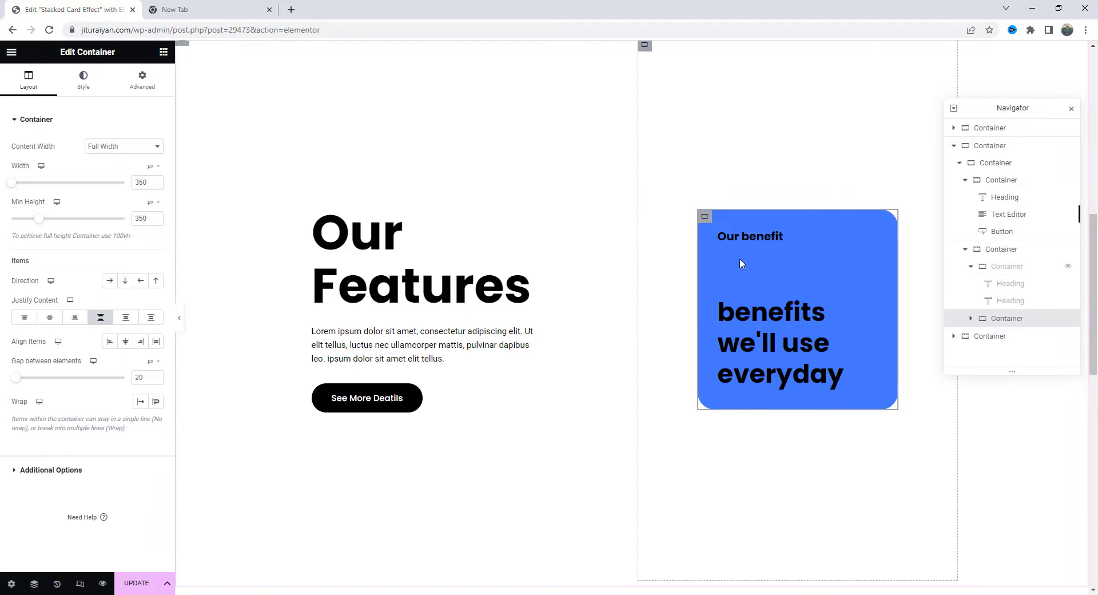
left_click(761, 242)
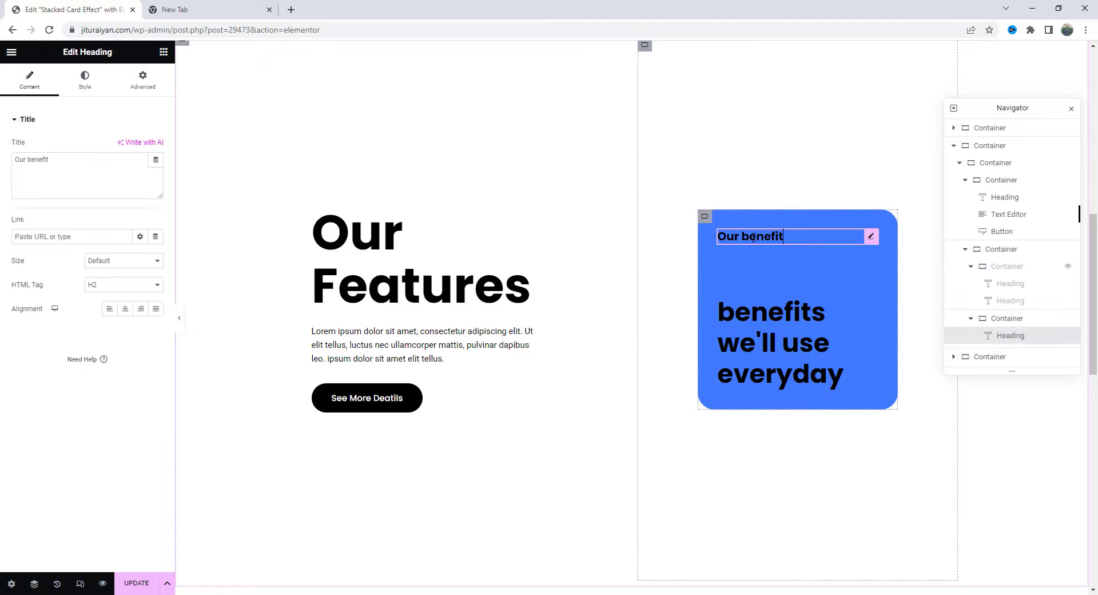
left_click_drag(62, 162, 1, 167)
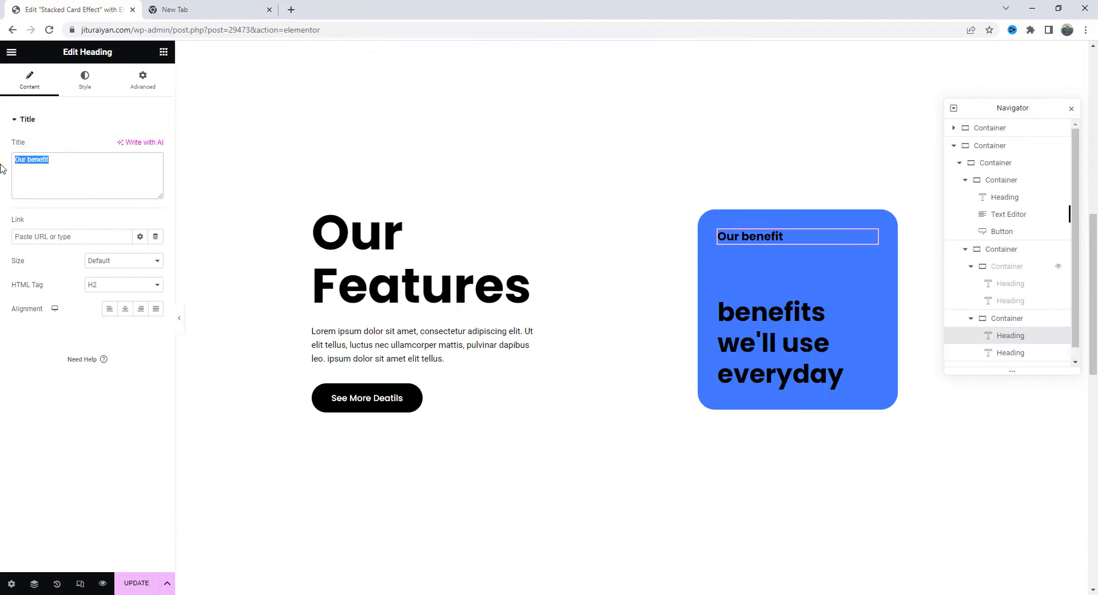
type("Our money")
left_click(817, 376)
triple_click(55, 168)
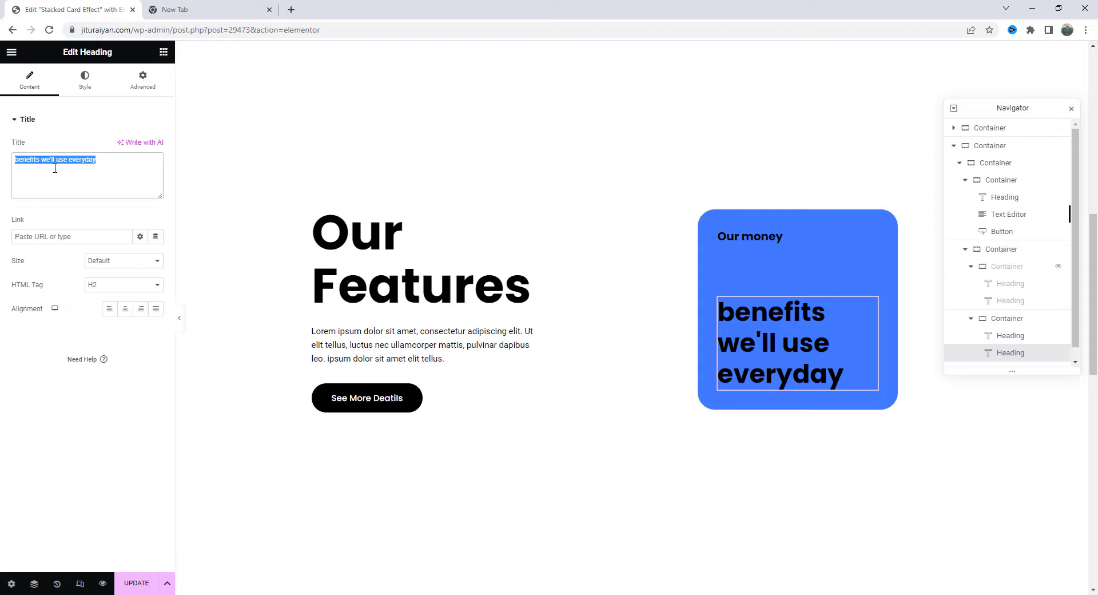
type("promote financial wellbeing.")
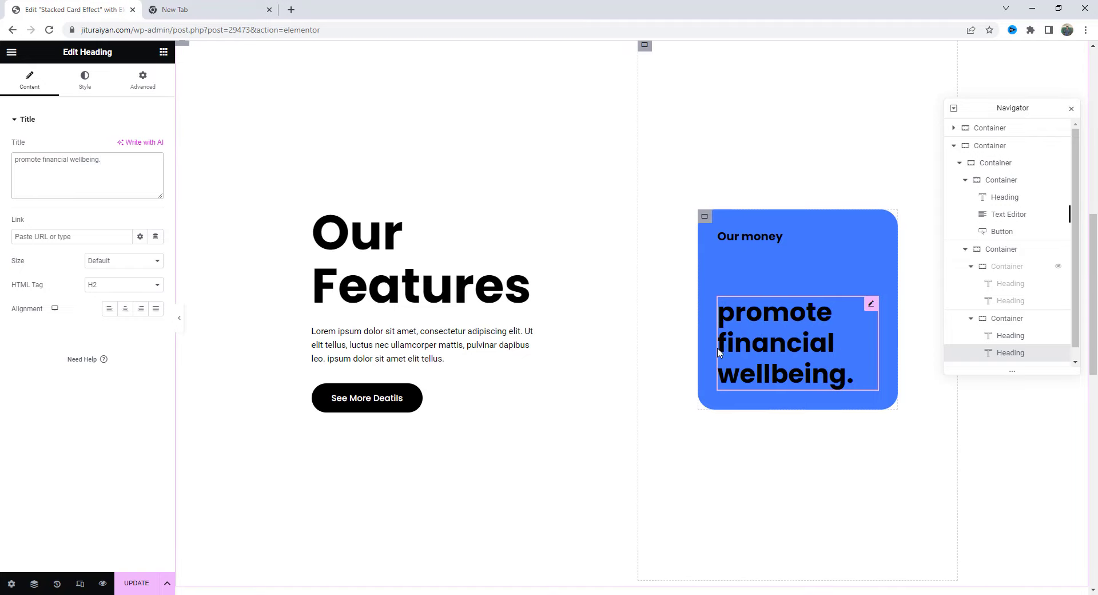
- Set the card container's background colour to red #DD3E58
left_click(705, 218)
left_click(83, 79)
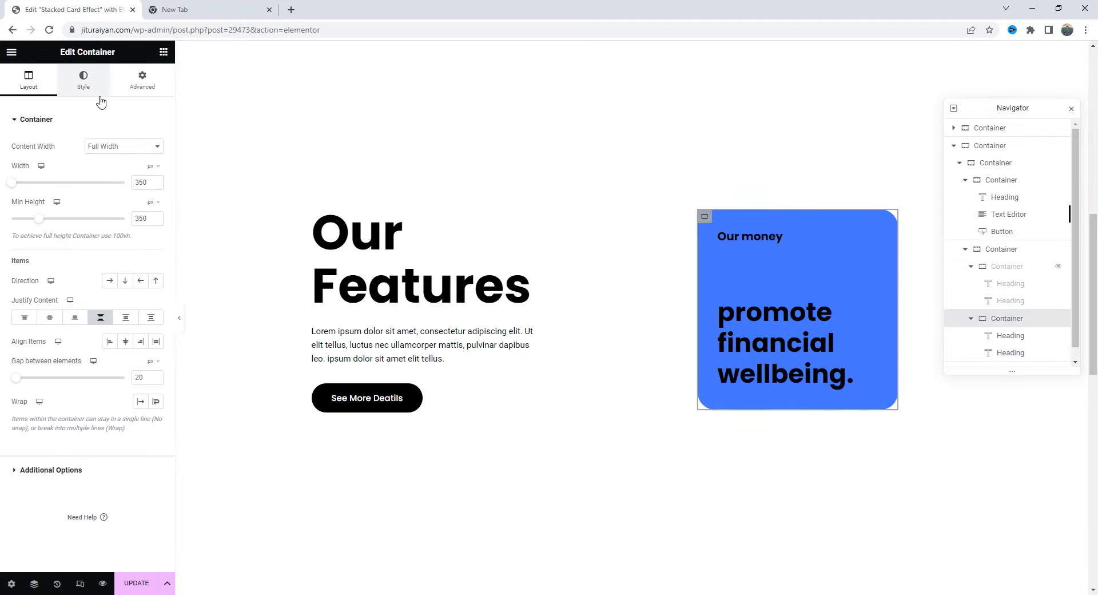
left_click(157, 195)
double_click(123, 358)
type("#DD3E58")
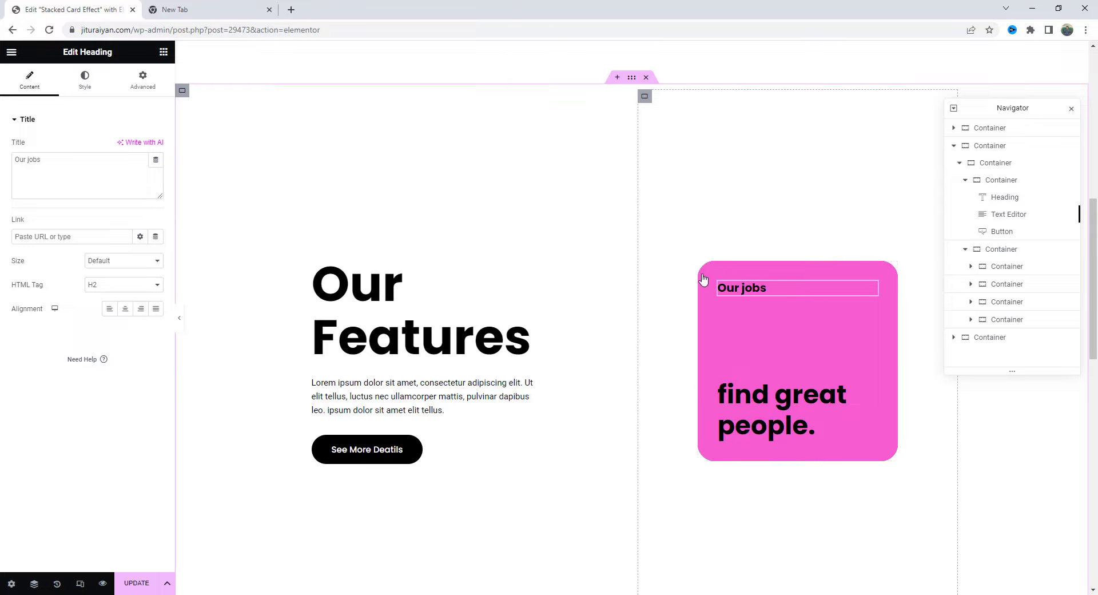
- Add CSS class mdw-stacked-cards to the card column and mdw-stacked-card-area to the outer section
left_click(647, 100)
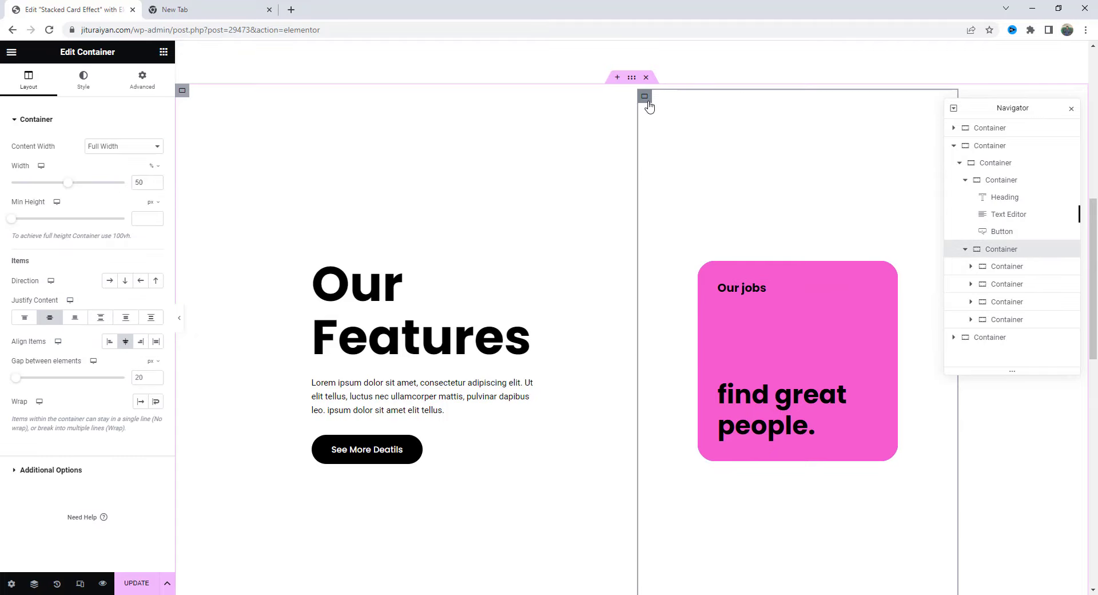
left_click(143, 80)
left_click(117, 424)
type("mdw-stacked-cards")
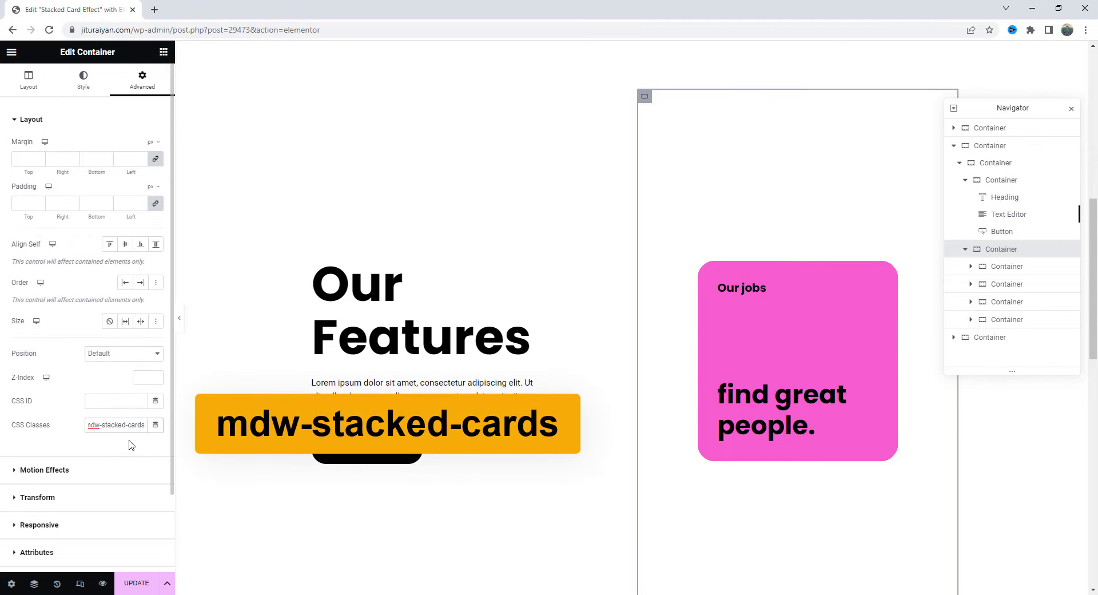
left_click(1004, 147)
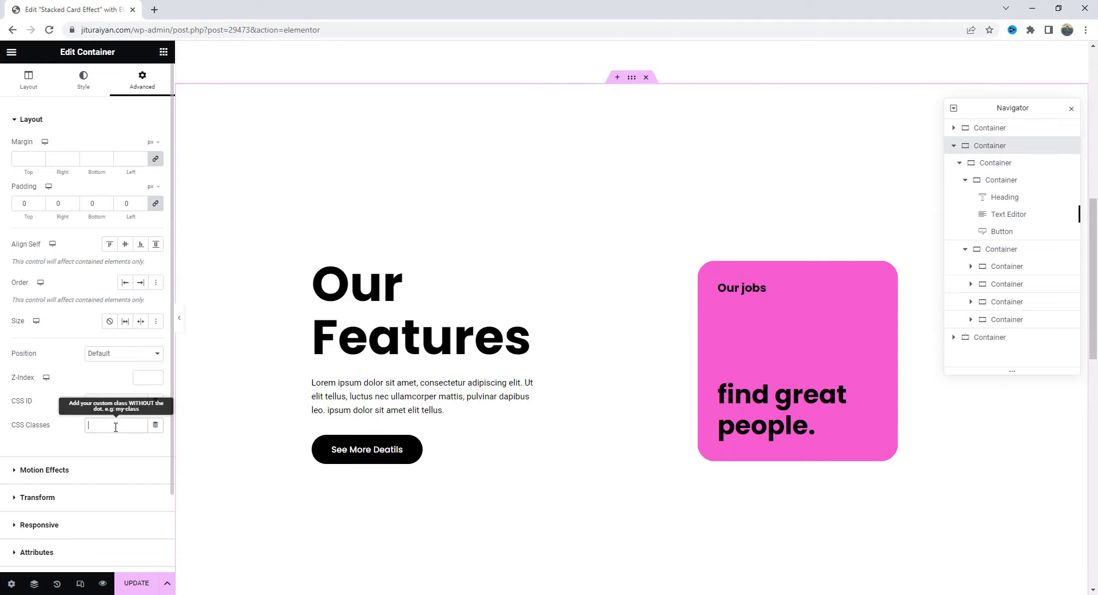
type("mdw-stacked-card-area")
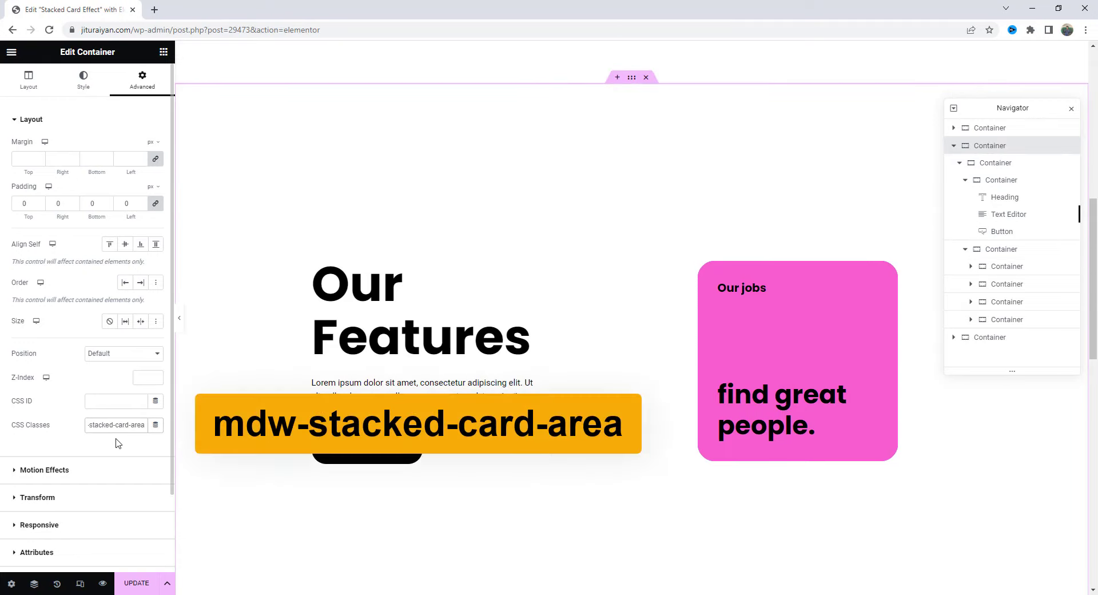
- Paste the stacked-card rules (scroll height 400, rotate 12, sticky children) into the section's Custom CSS
scroll(128, 440, "down", 2)
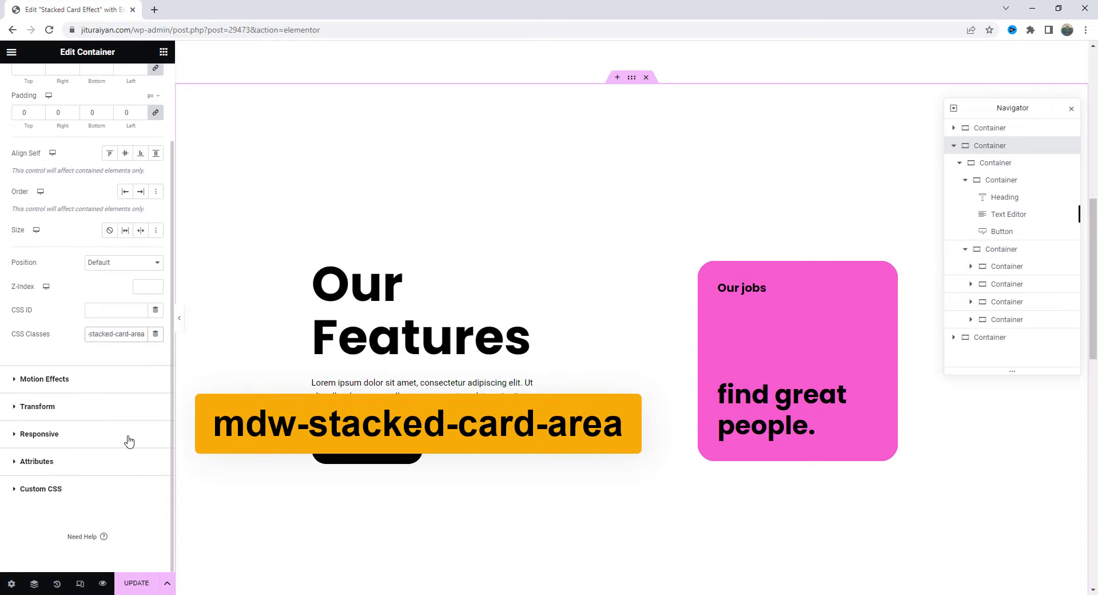
left_click(78, 491)
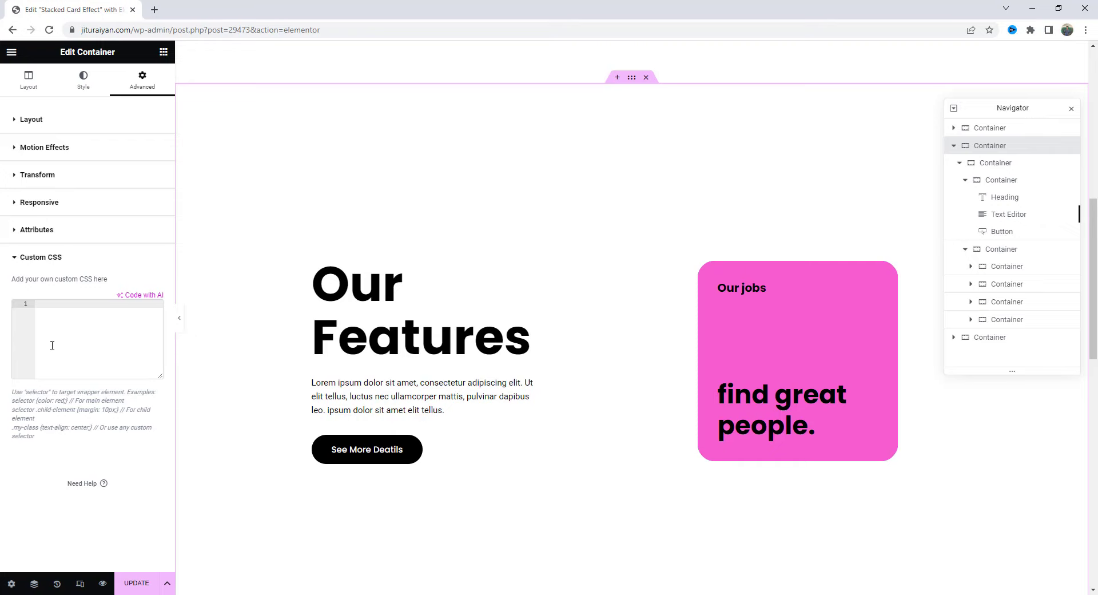
type("selector{     --card-scroll-height: 400;     --card-rotate: 12; } selector .mdw-active-card{     transform: translateY(-100vh) rotate(-60deg) !important;     transition:1s;     visibility: hidden;     transform-origin: bottom left; } selector > .e-con, selector > .e-container, selector > .e-con-inner > .e-con, selector > .e-con-inner > .e-container{     position: sticky;     top:0; }")
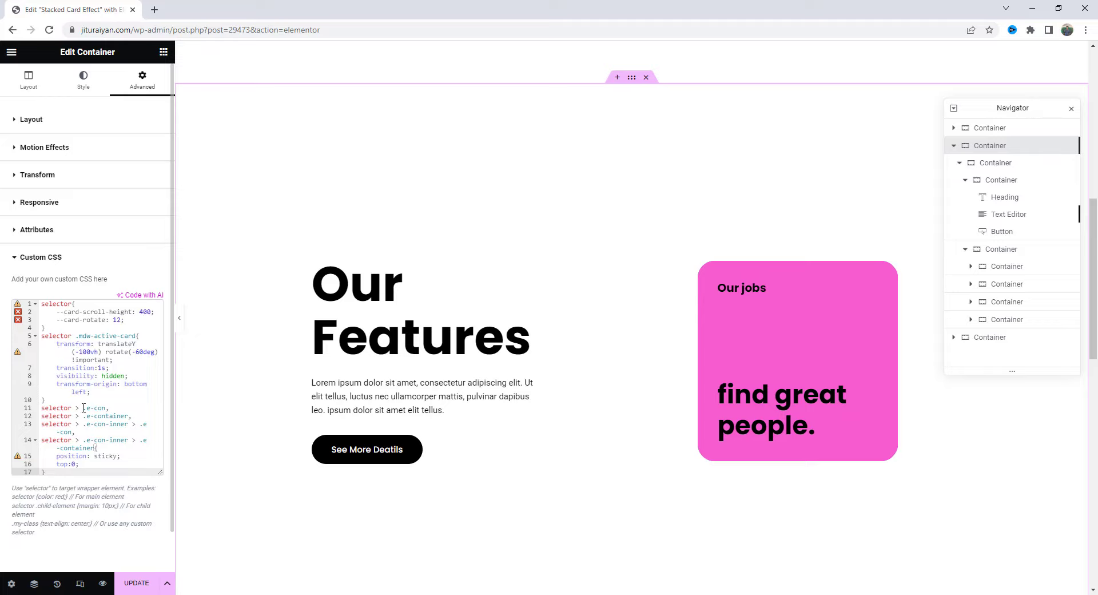
- Put an HTML widget at the top of the card column holding the jQuery 3.5.1 stacked-card script
left_click(164, 55)
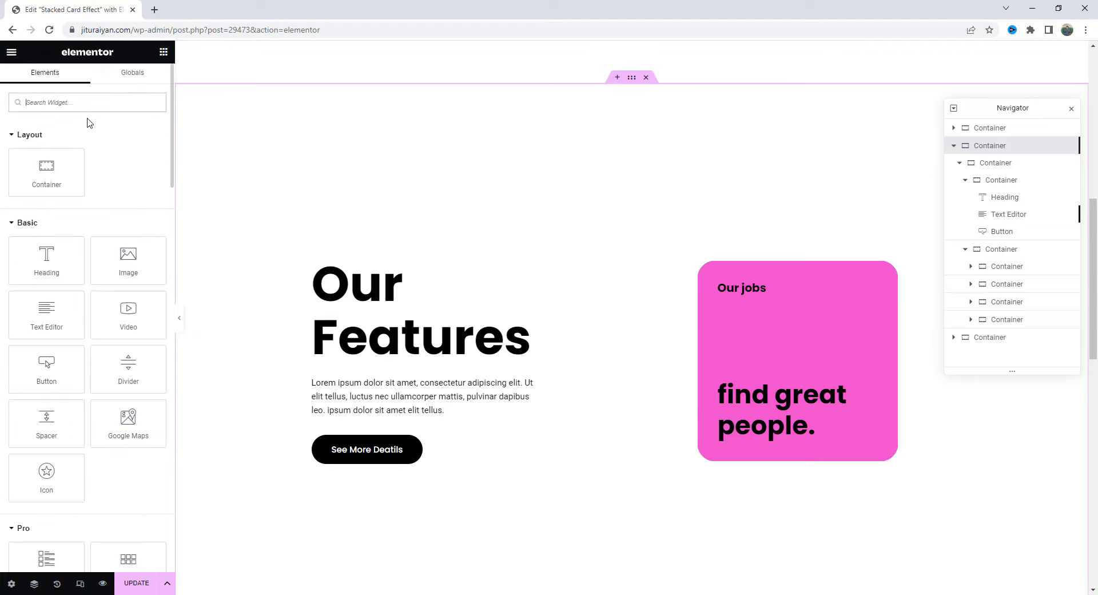
type("ht")
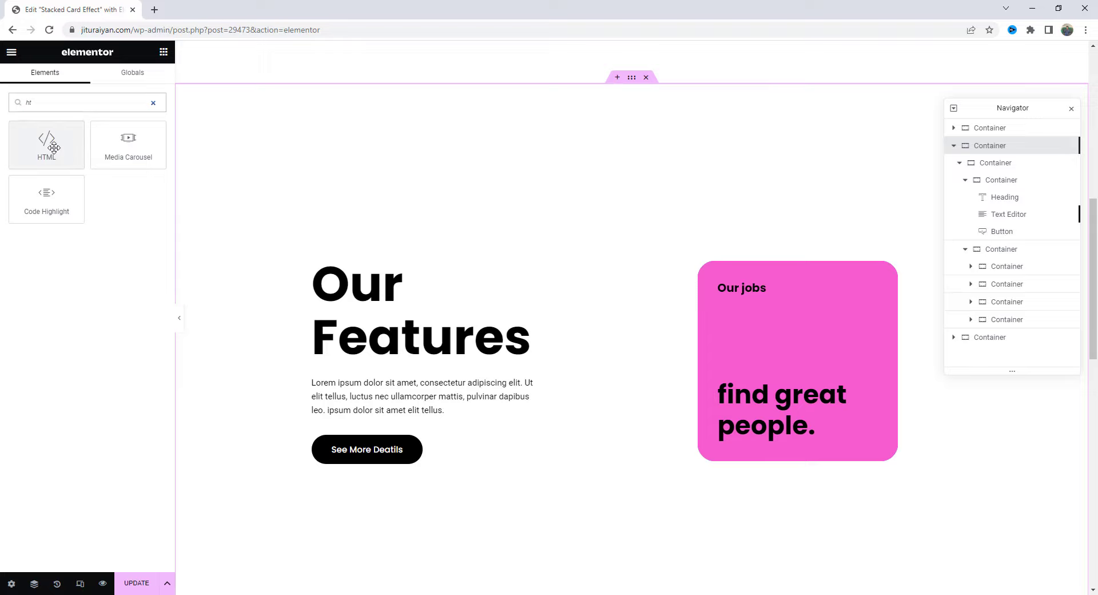
left_click_drag(54, 148, 729, 363)
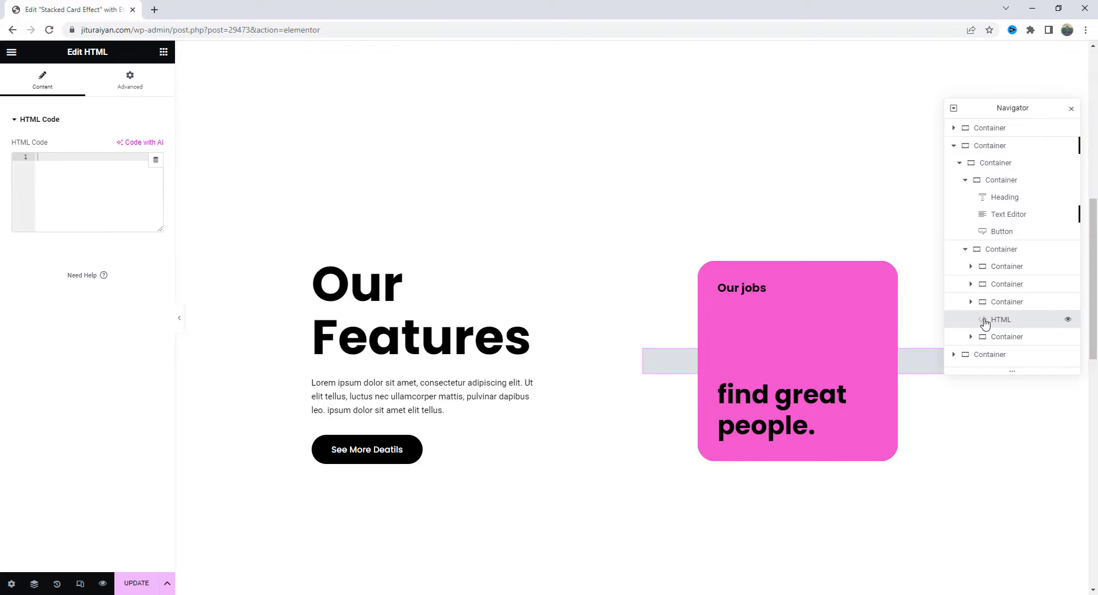
left_click_drag(985, 323, 990, 319)
left_click_drag(996, 278, 988, 275)
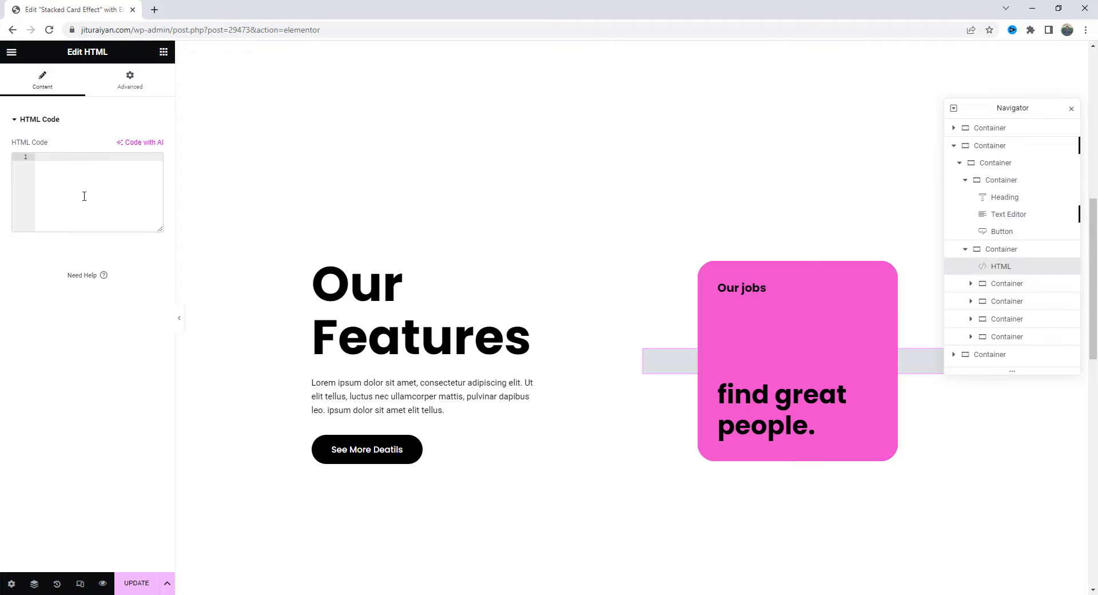
key("ctrl+v")
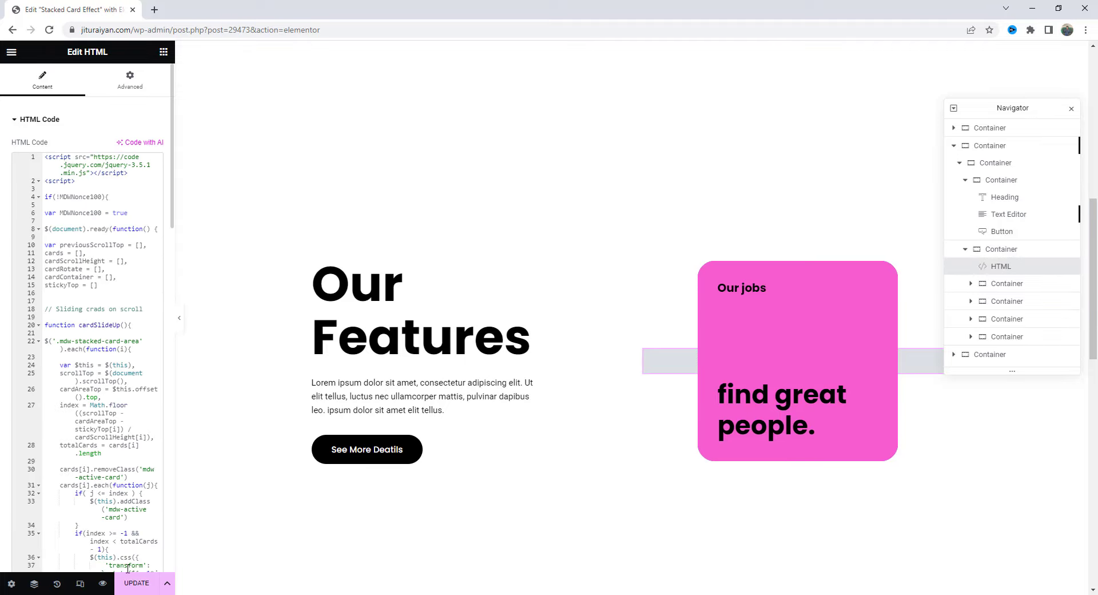
- Update the page, preview it, and scroll through the cards rotating away one by one
left_click(137, 583)
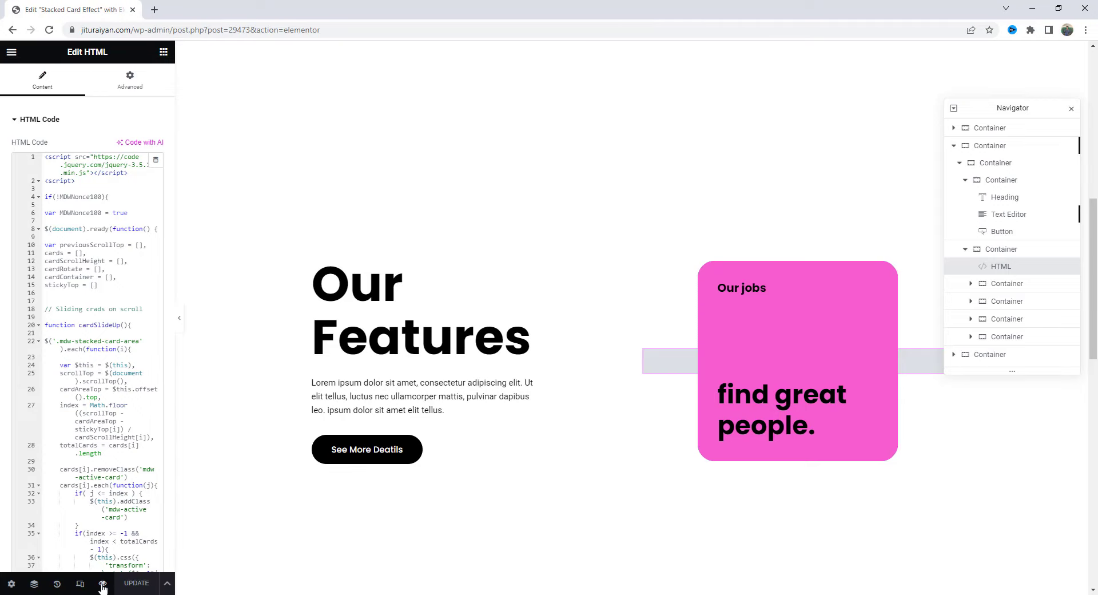
left_click(103, 583)
scroll(368, 348, "down", 5)
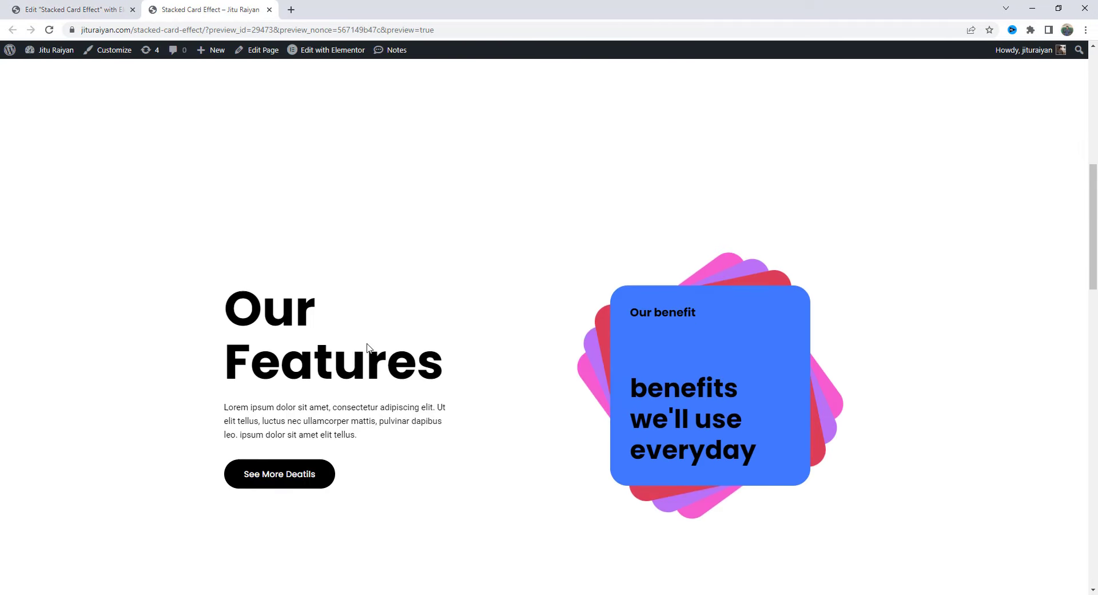
scroll(566, 329, "down", 8)
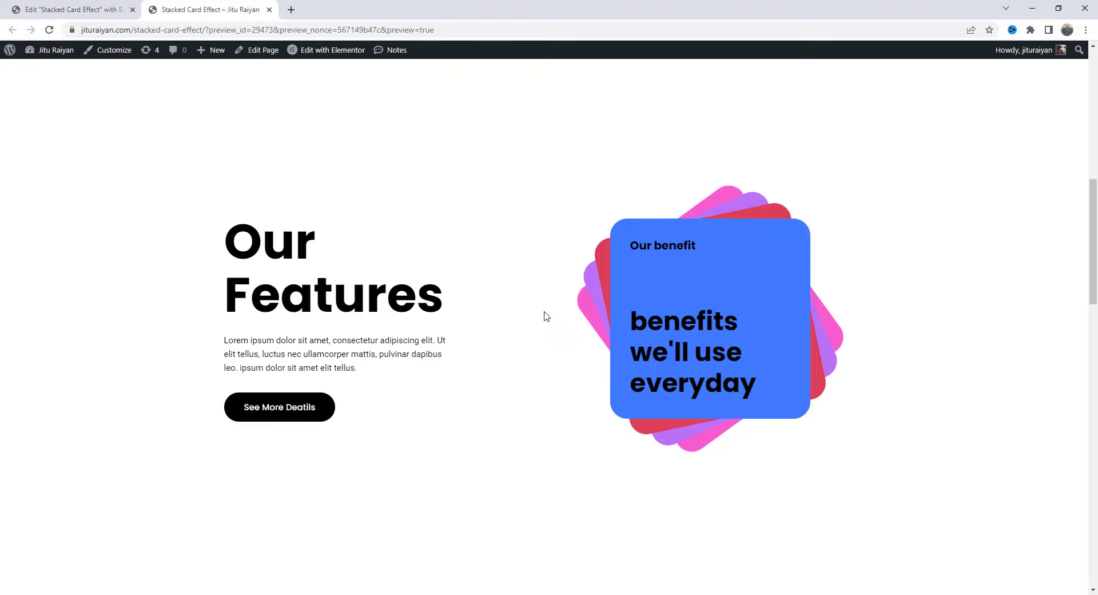
scroll(546, 316, "down", 3)
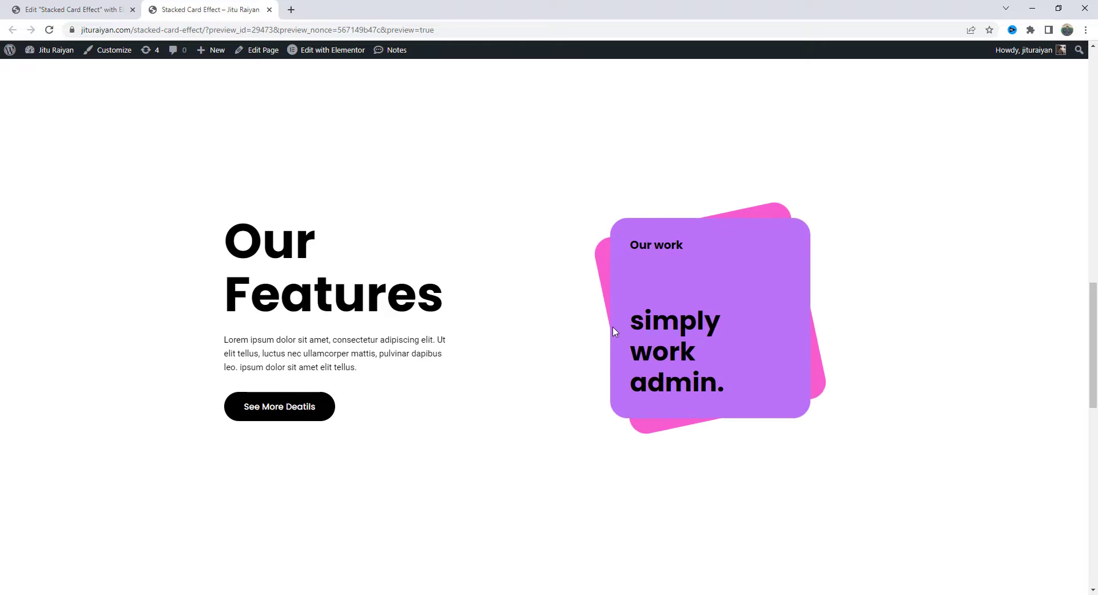
scroll(569, 355, "down", 5)
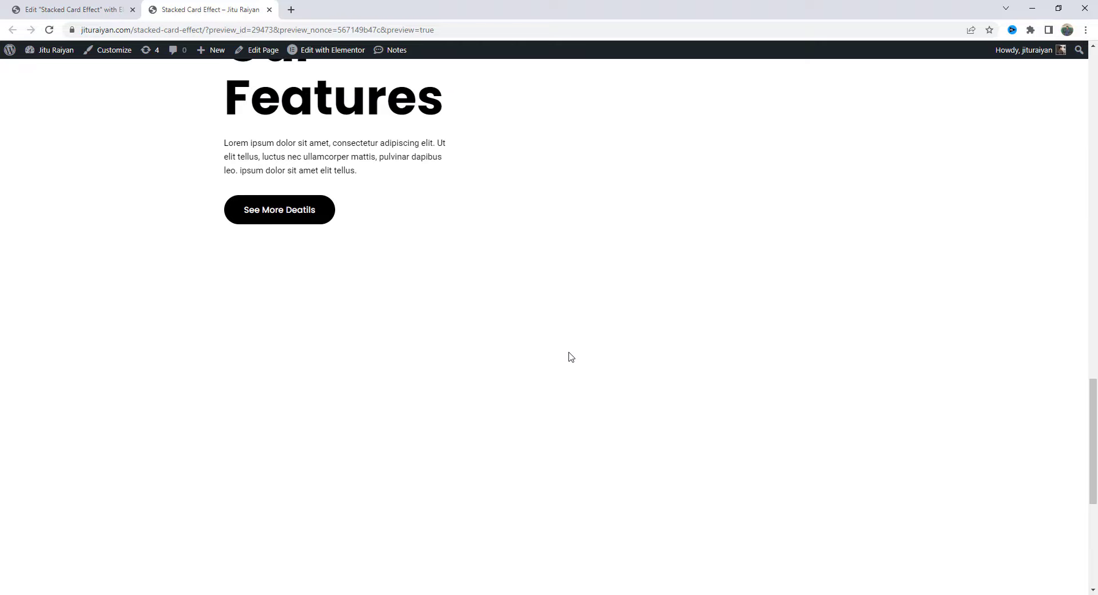
scroll(569, 352, "up", 6)
scroll(570, 349, "up", 3)
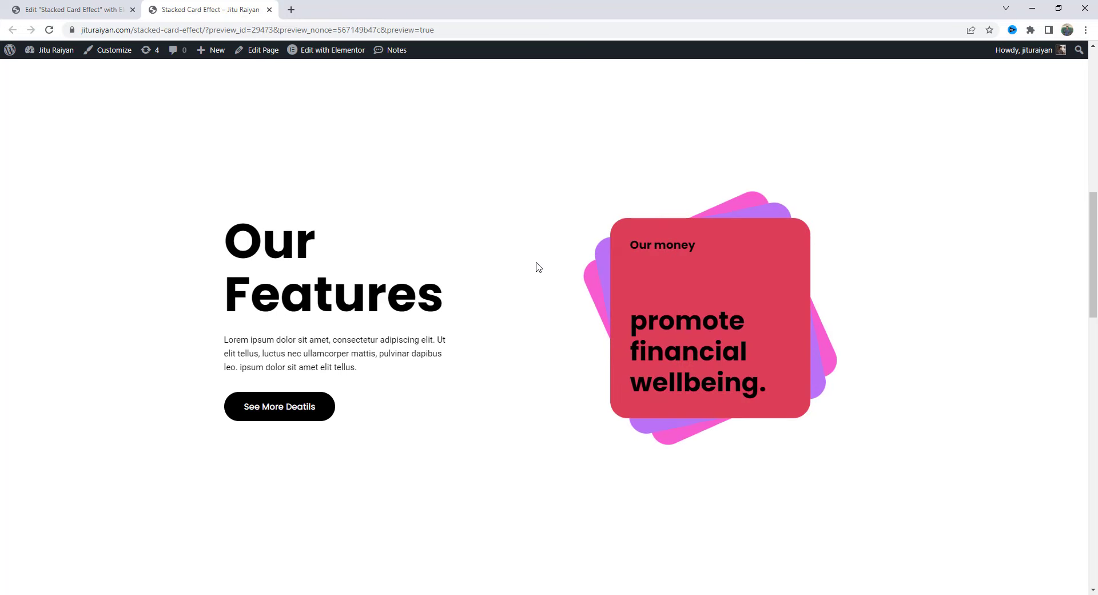
- Reopen the section's Custom CSS in the editor and compare it against the preview
key("ctrl+shift+Tab")
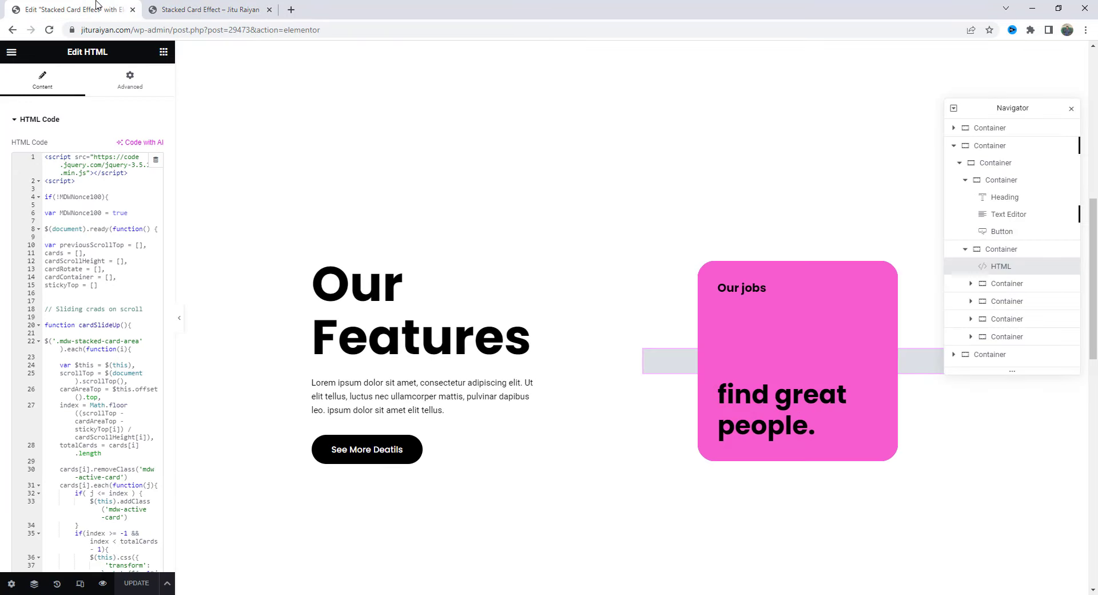
left_click(1016, 152)
scroll(91, 503, "down", 5)
left_click(91, 492)
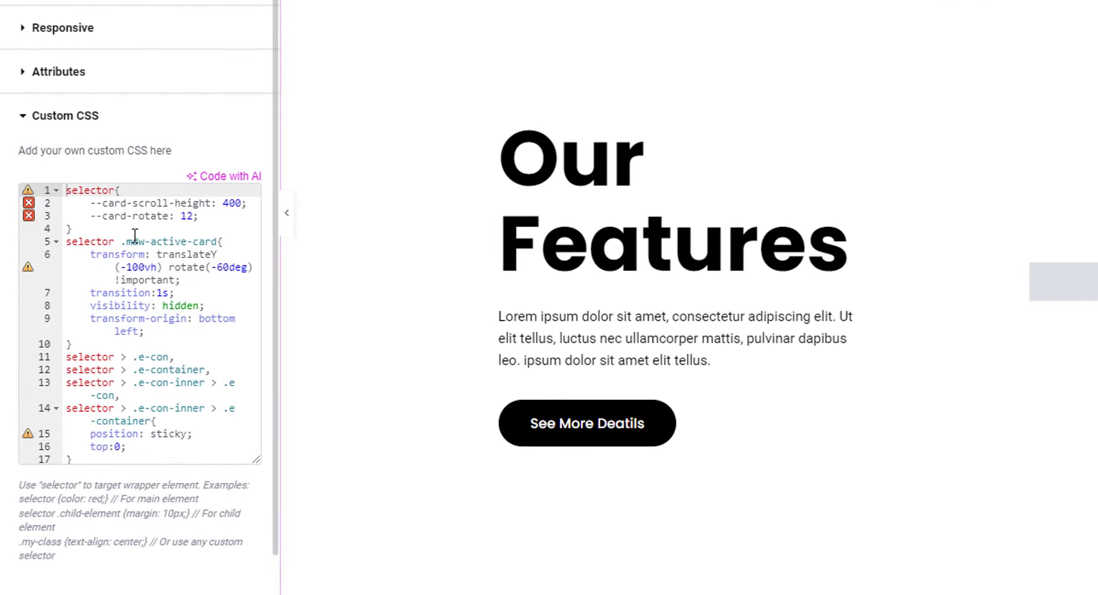
left_click(198, 7)
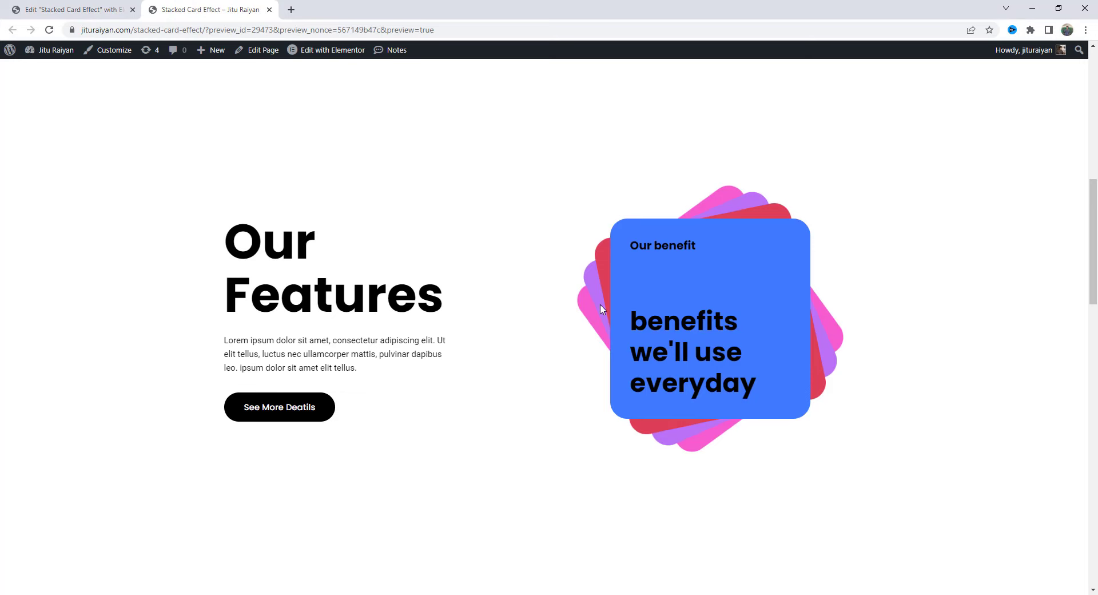
left_click(72, 9)
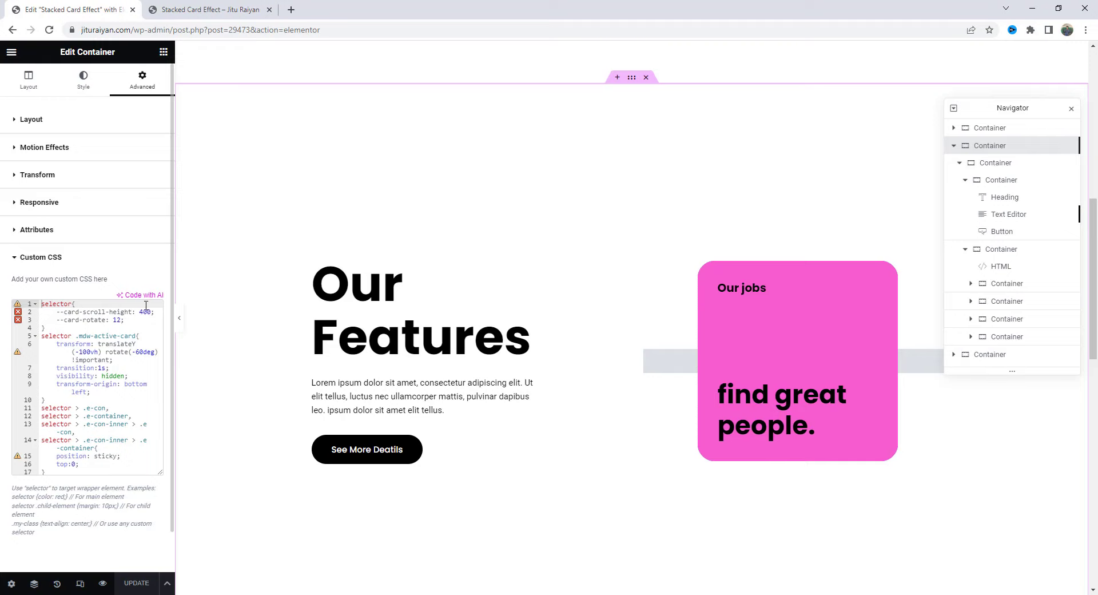
- Scroll the live preview through the 'Our work' and 'Our jobs' cards, then return to the editor
left_click(226, 8)
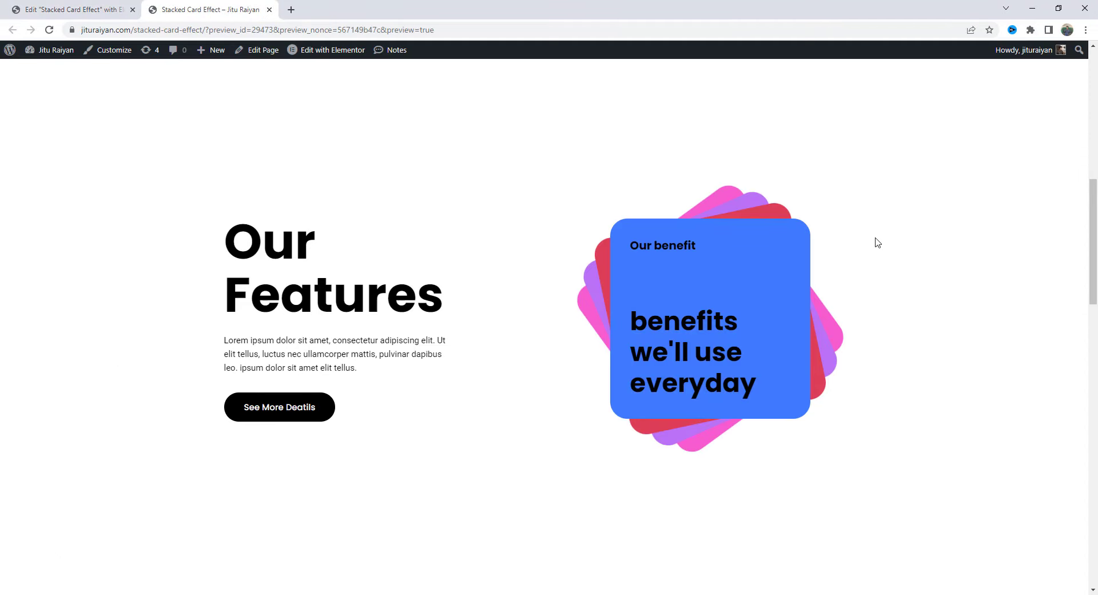
scroll(884, 294, "down", 6)
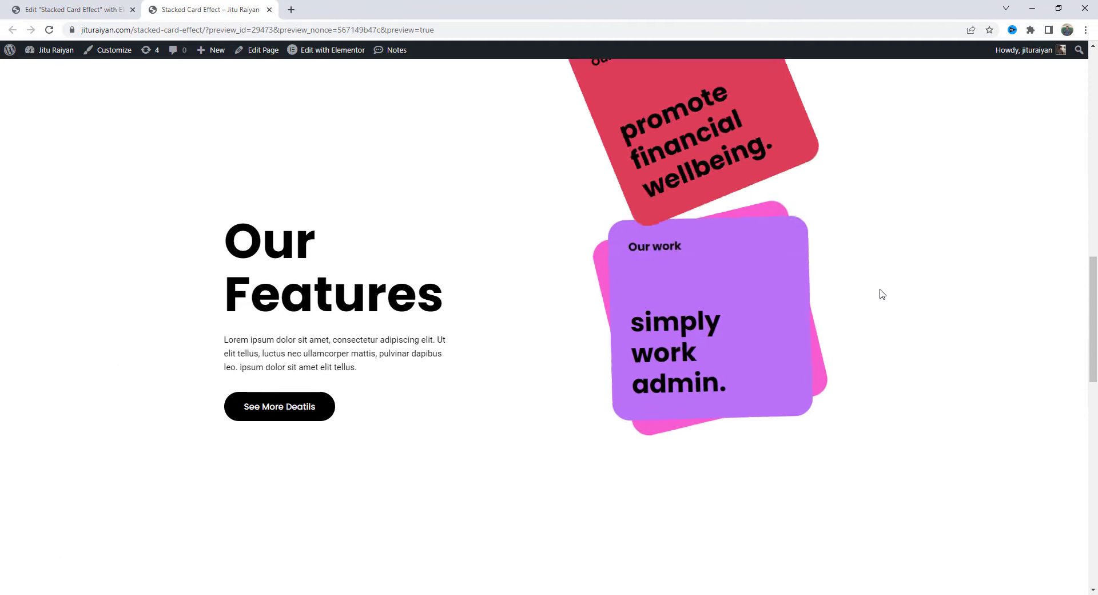
scroll(716, 304, "down", 3)
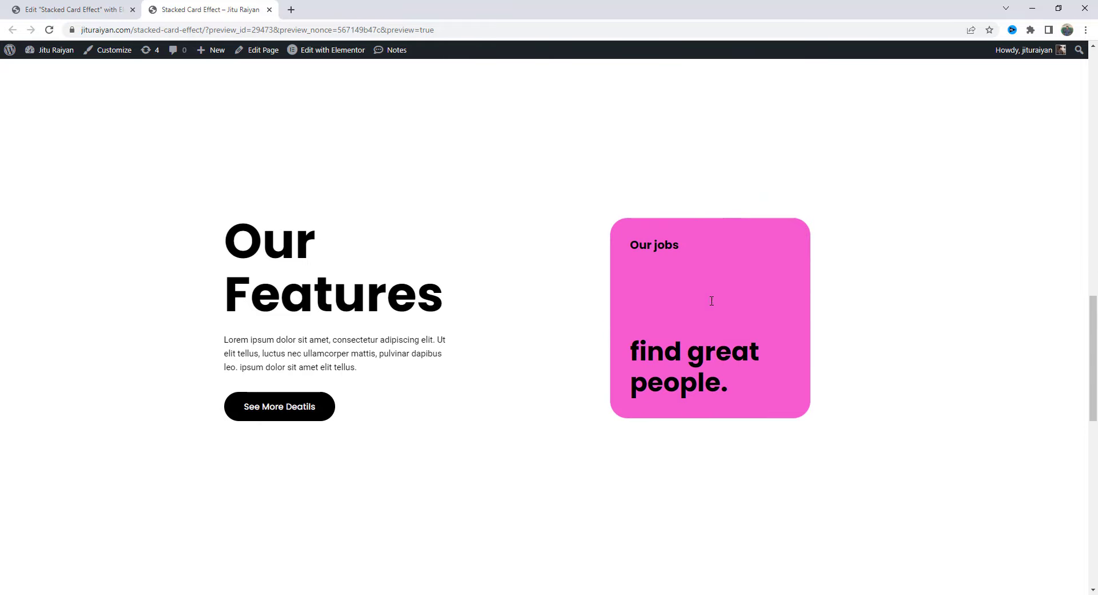
scroll(775, 308, "up", 3)
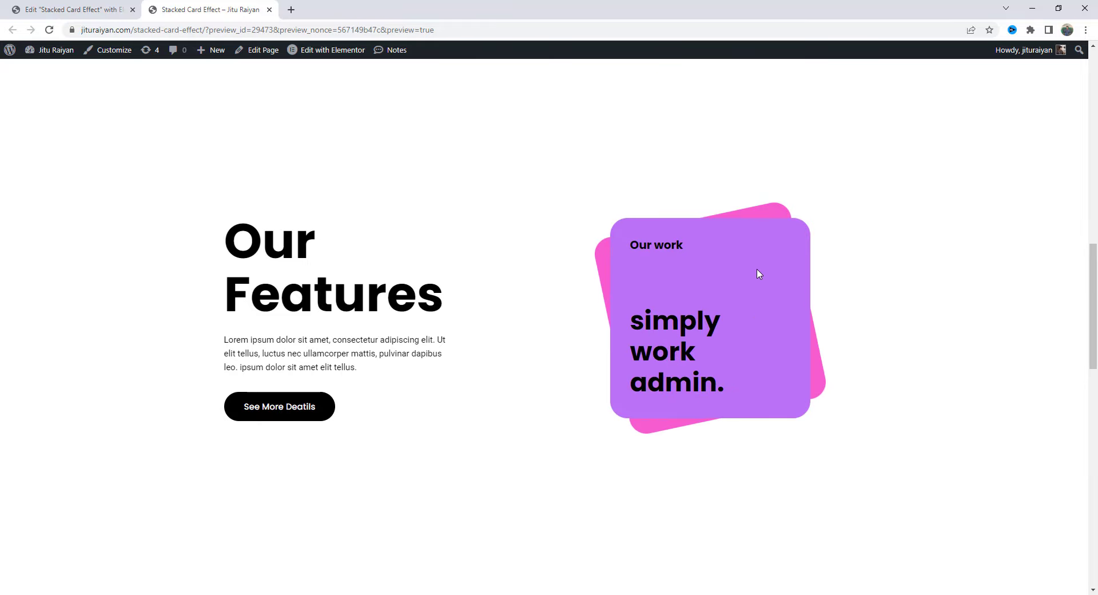
scroll(759, 274, "up", 2)
left_click(41, 9)
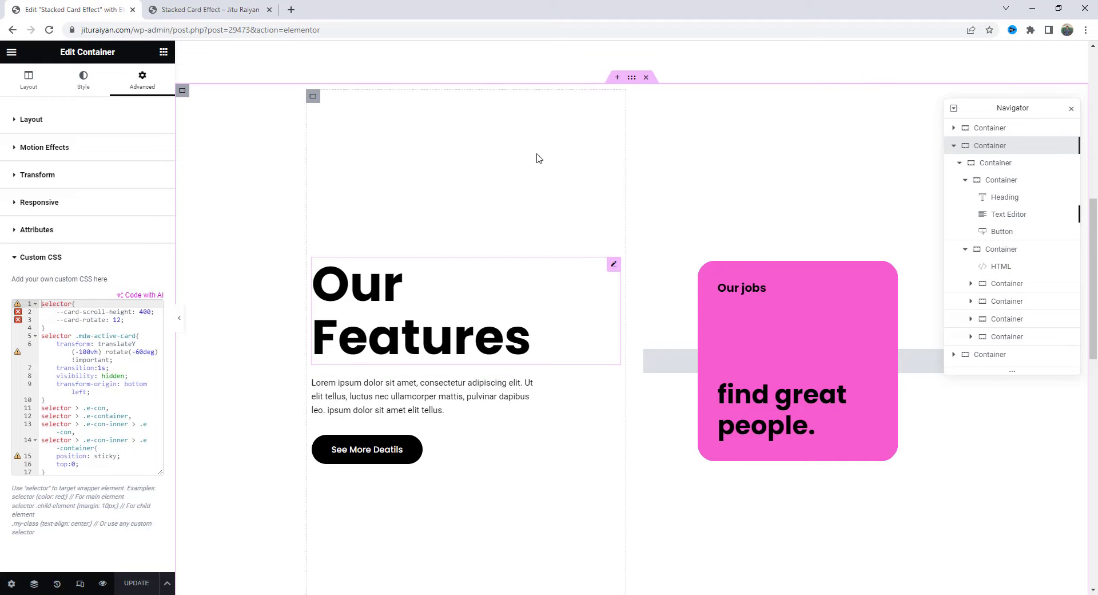
- Preview the page at tablet width, then at 360 px mobile width, scrolling through Our Features
left_click(80, 583)
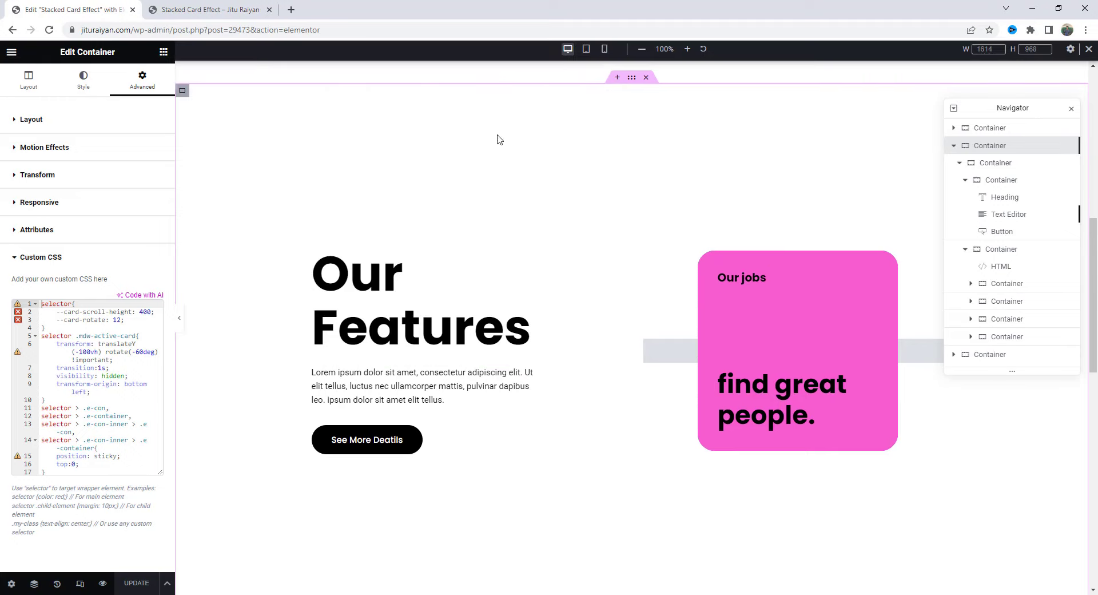
left_click(587, 49)
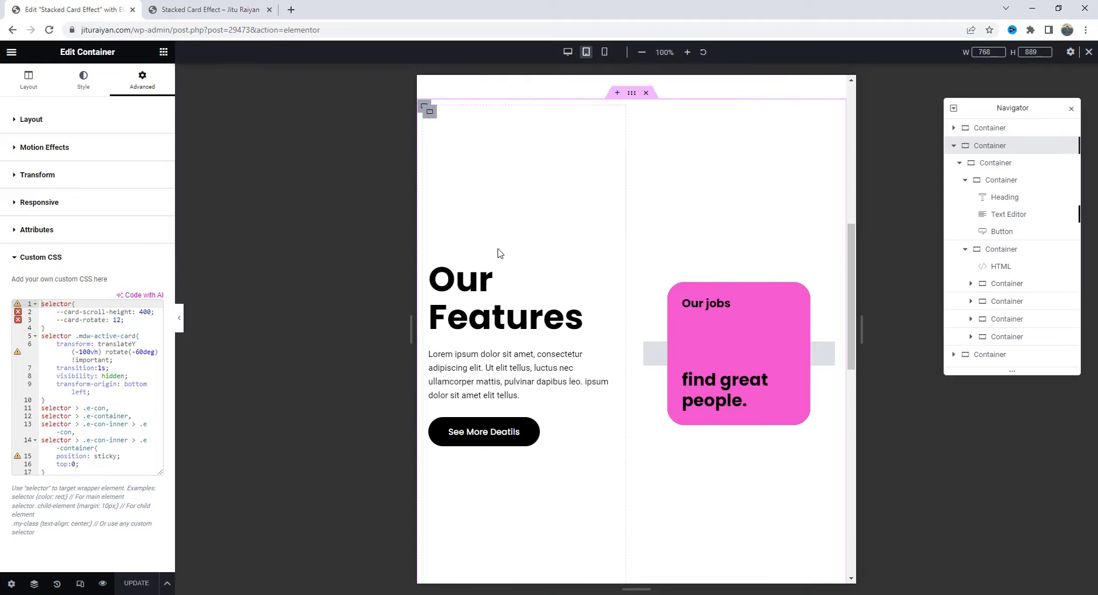
scroll(576, 314, "up", 4)
scroll(600, 343, "down", 2)
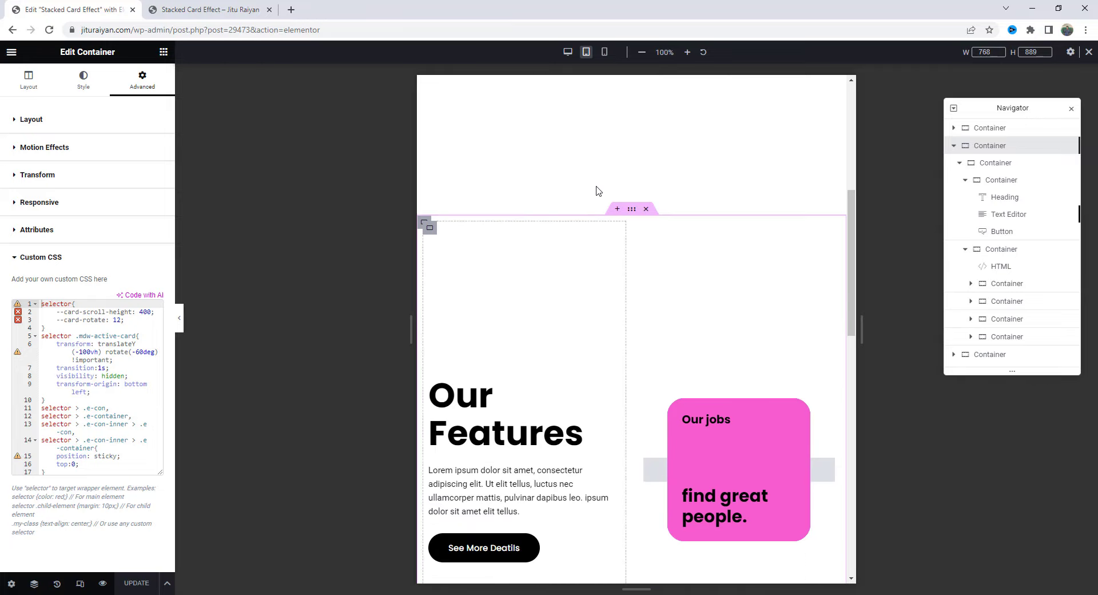
left_click(604, 52)
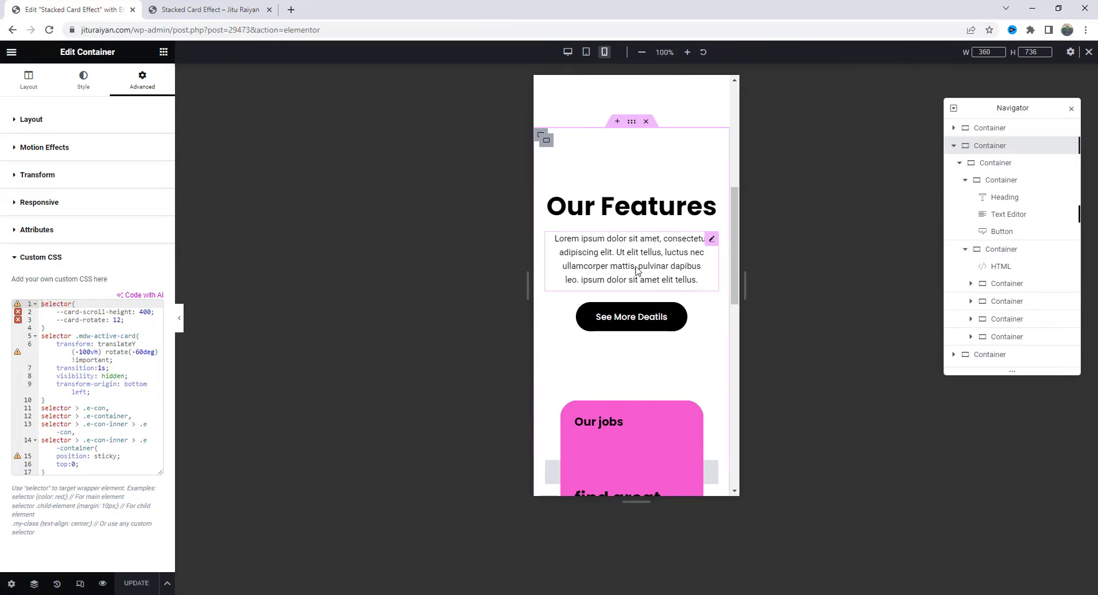
scroll(635, 367, "down", 3)
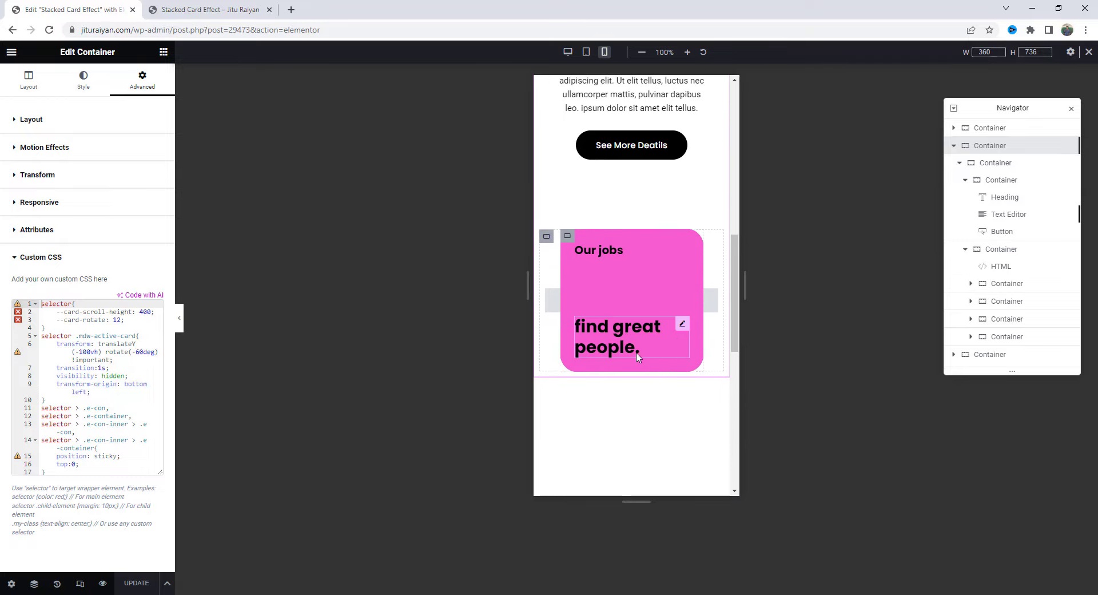
scroll(689, 299, "up", 3)
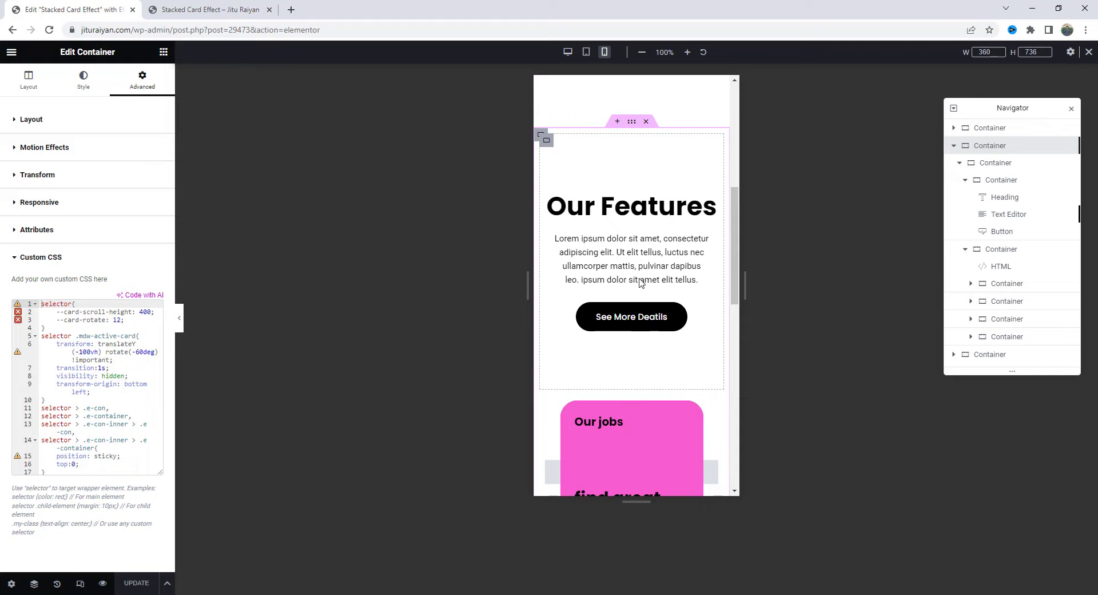
- Set the text-and-cards container's mobile direction to Column - vertical with Justify Content Center
left_click(984, 164)
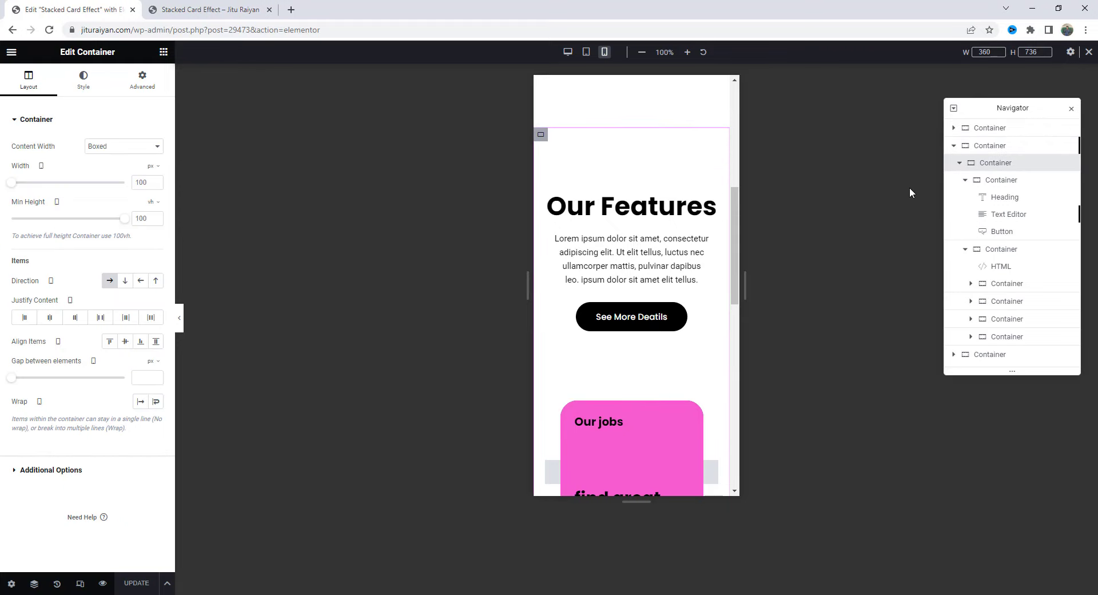
left_click(126, 281)
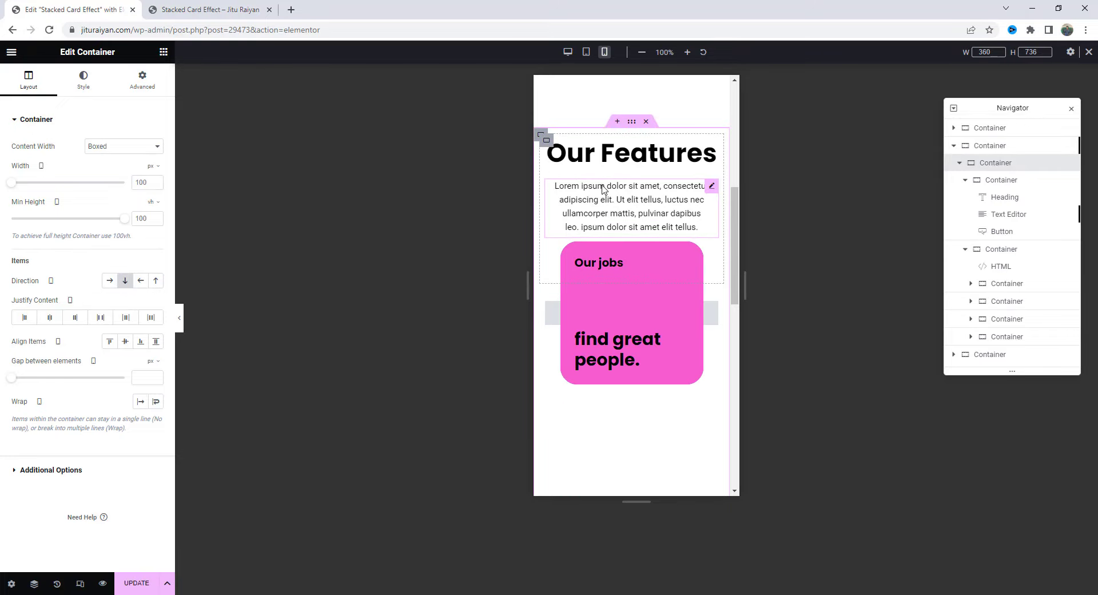
scroll(618, 229, "down", 2)
scroll(639, 324, "up", 1)
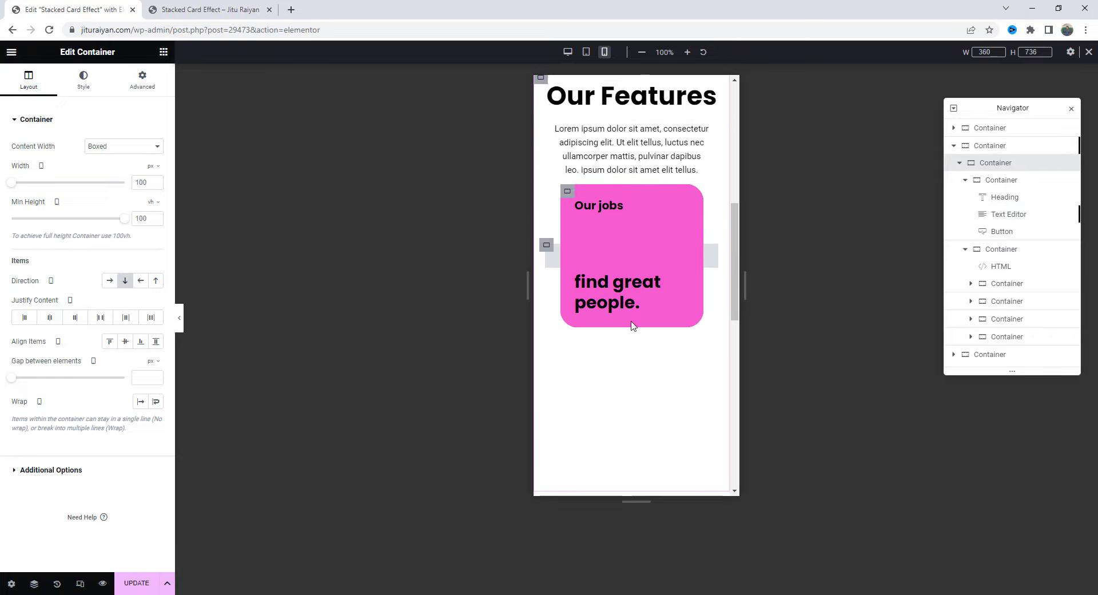
left_click(51, 319)
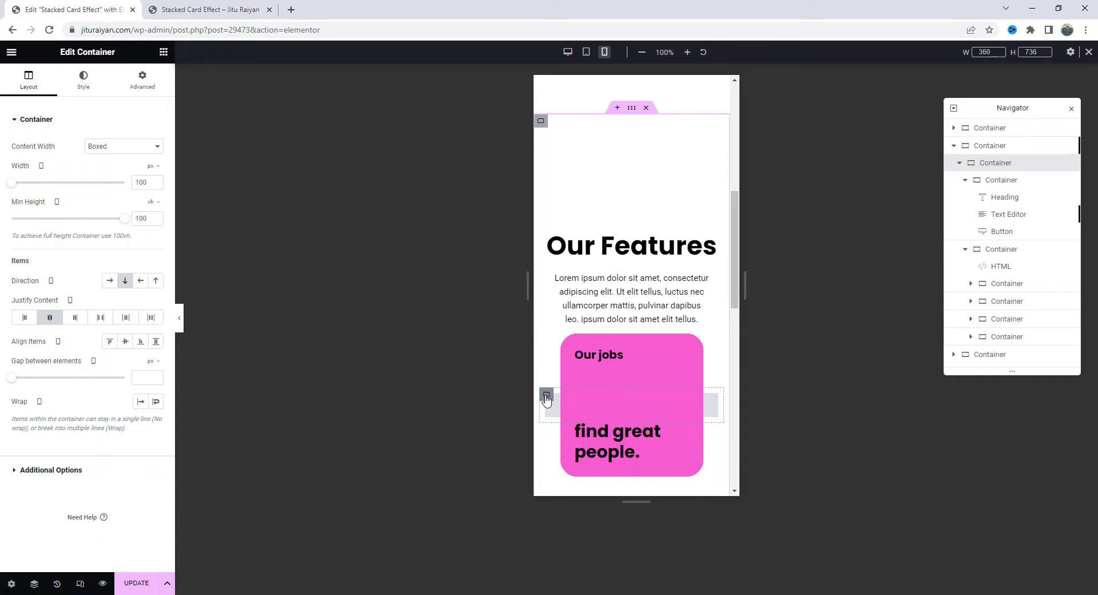
- Give the stacked-cards container a mobile minimum height of 320
left_click(546, 395)
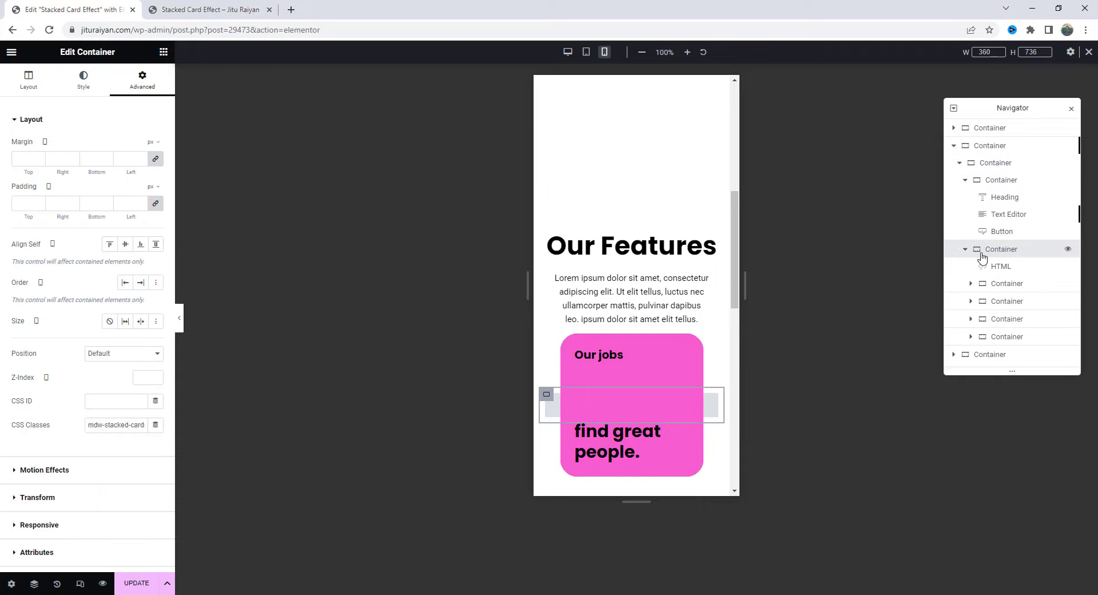
left_click(34, 86)
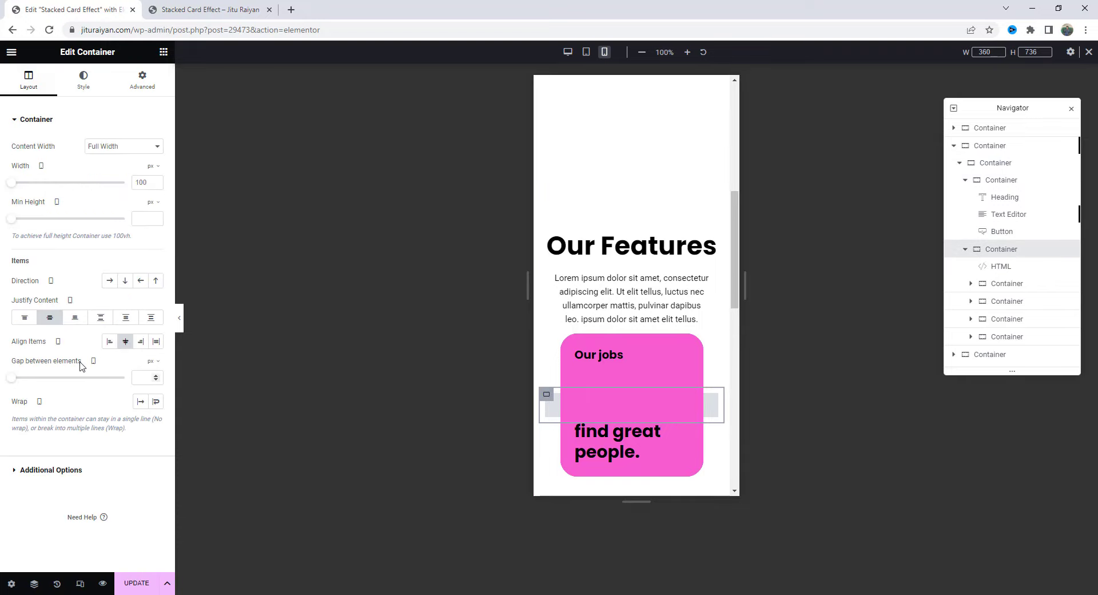
left_click(135, 217)
type("320")
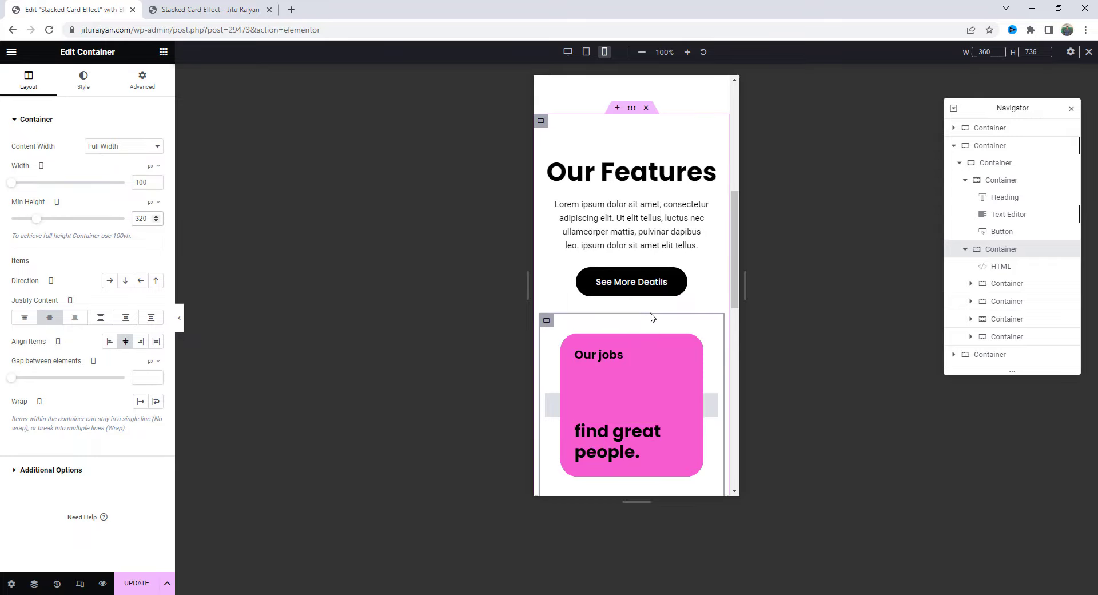
- Set a 40 px gap between the Our Features text and the cards, and shorten the preview height
left_click(996, 162)
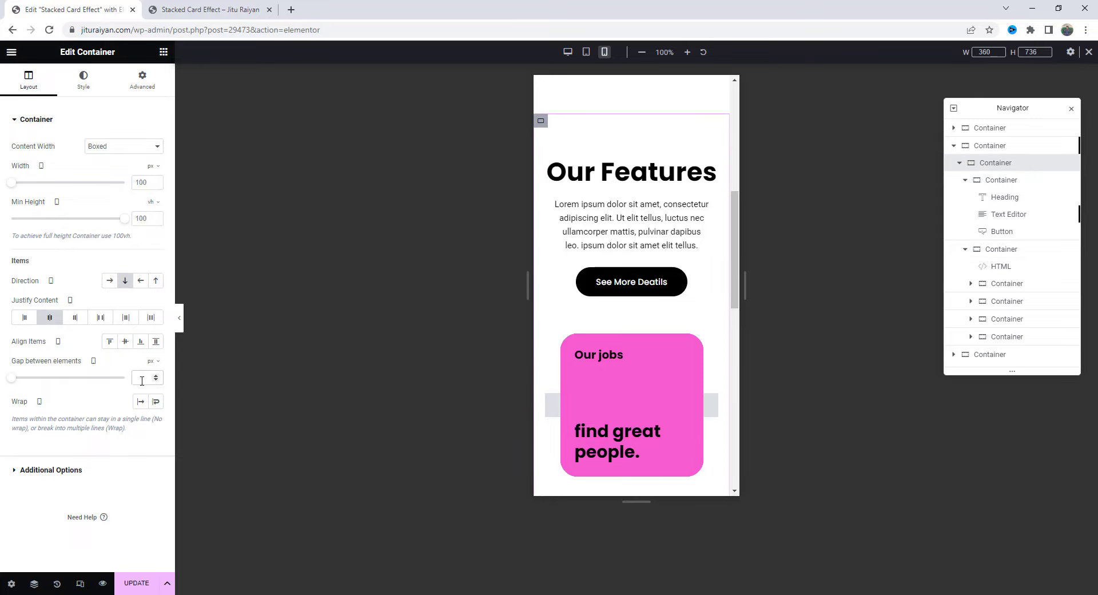
left_click(142, 378)
type("40")
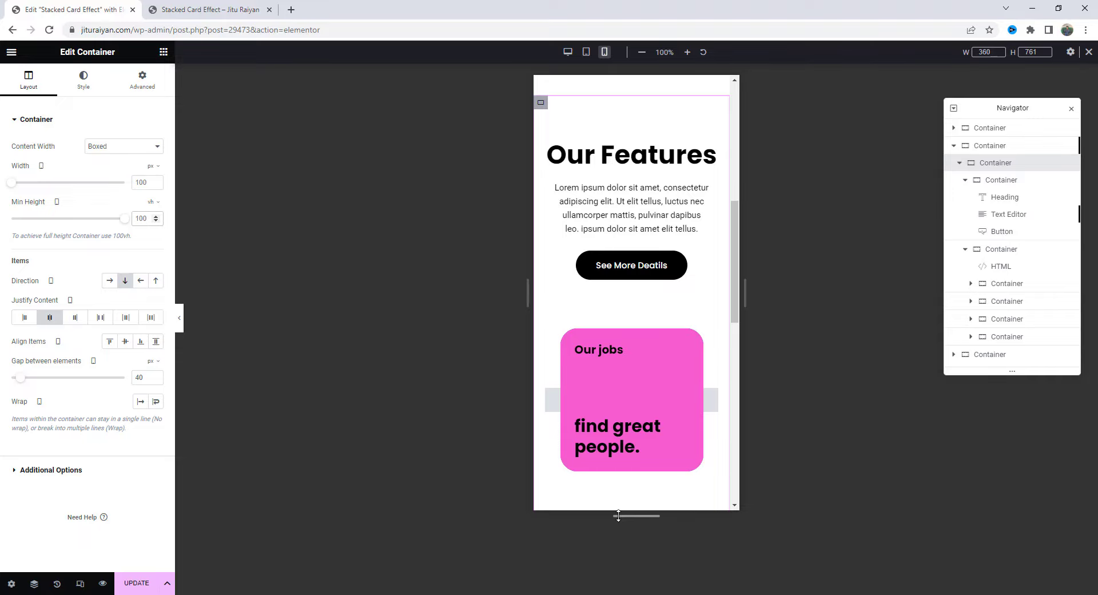
left_click_drag(625, 532, 646, 418)
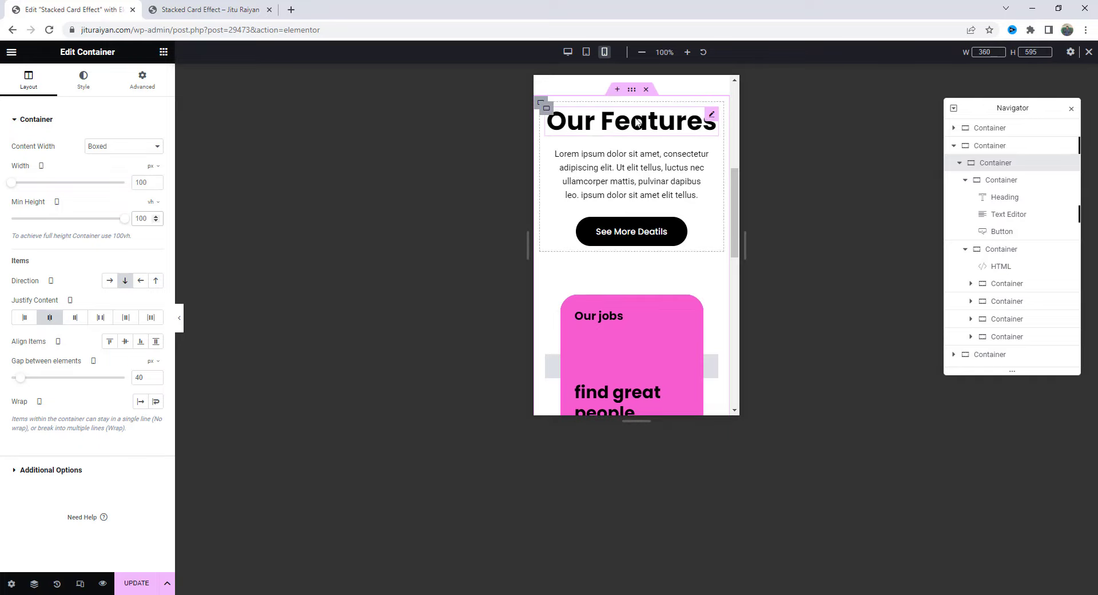
- Under Advanced > Layout, set the mobile container padding to 50 px top/bottom and 10 px left/right
scroll(636, 122, "down", 2)
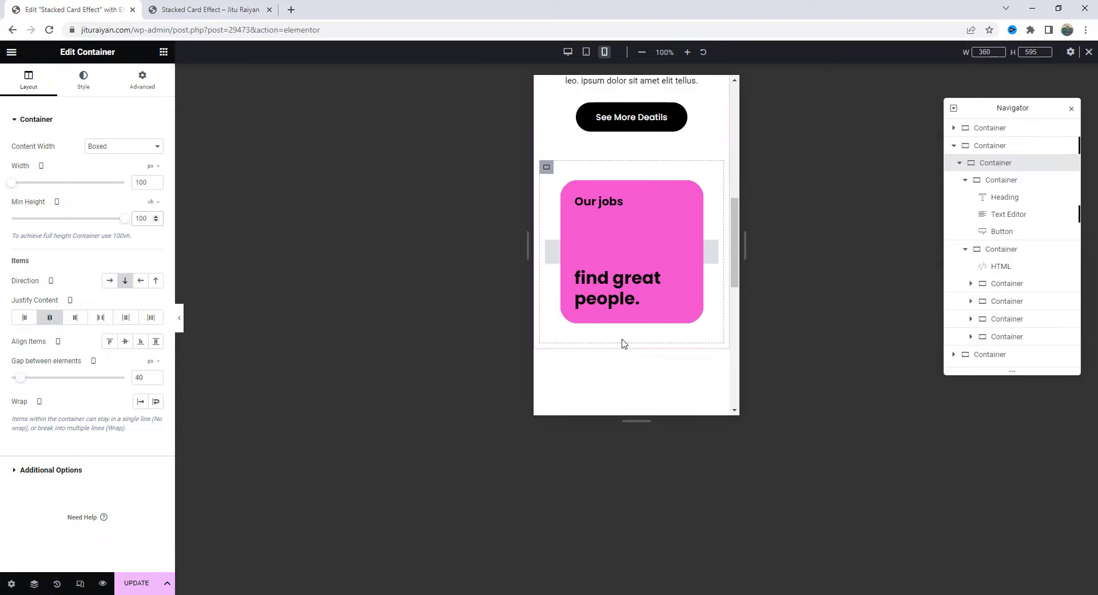
left_click(150, 91)
left_click(129, 202)
type("10")
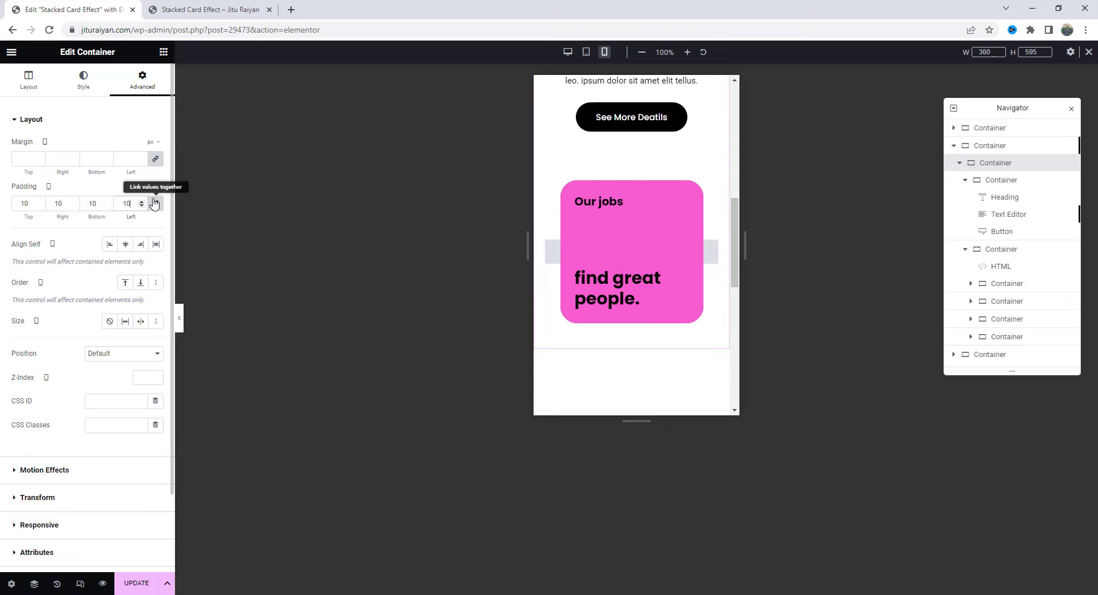
type("50")
key("Tab")
key("Tab")
type("50")
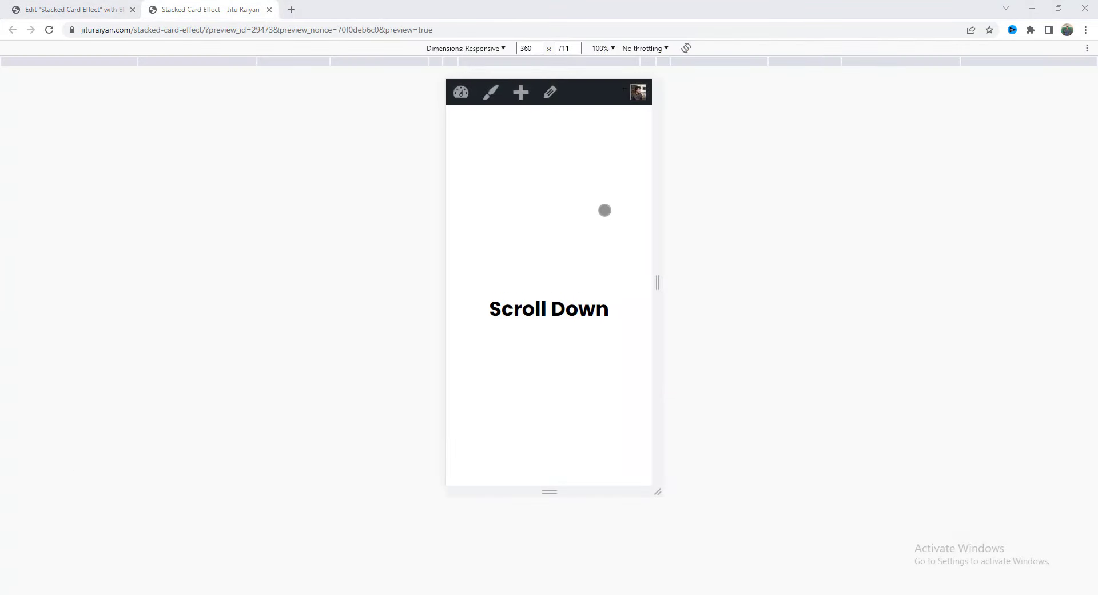
- Scroll the 360 px mobile preview to watch the stacked cards cycle below Our Features
scroll(605, 209, "down", 5)
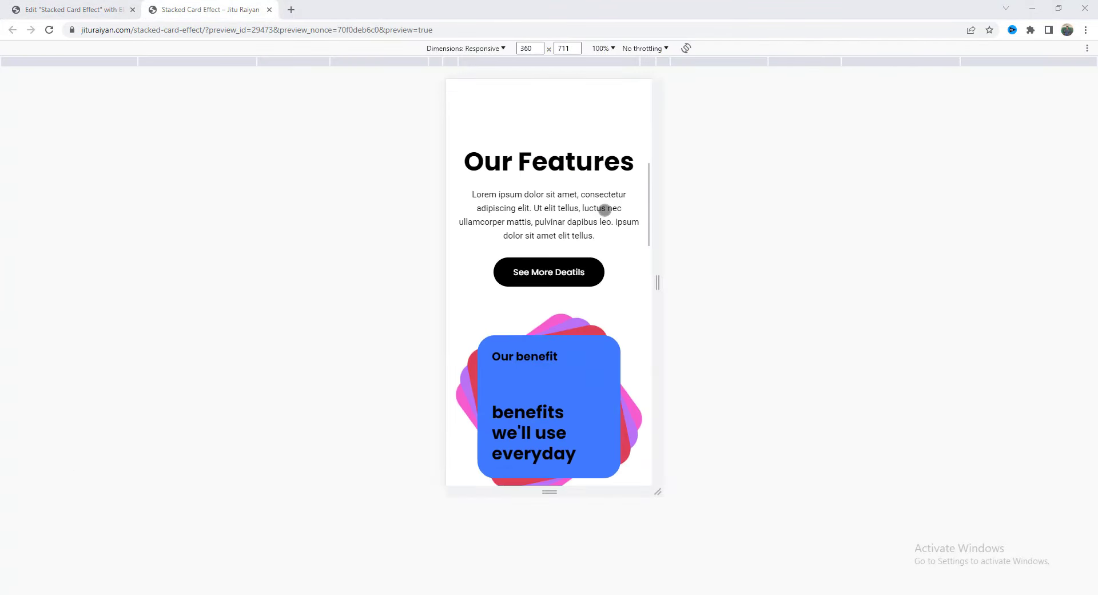
scroll(605, 210, "down", 10)
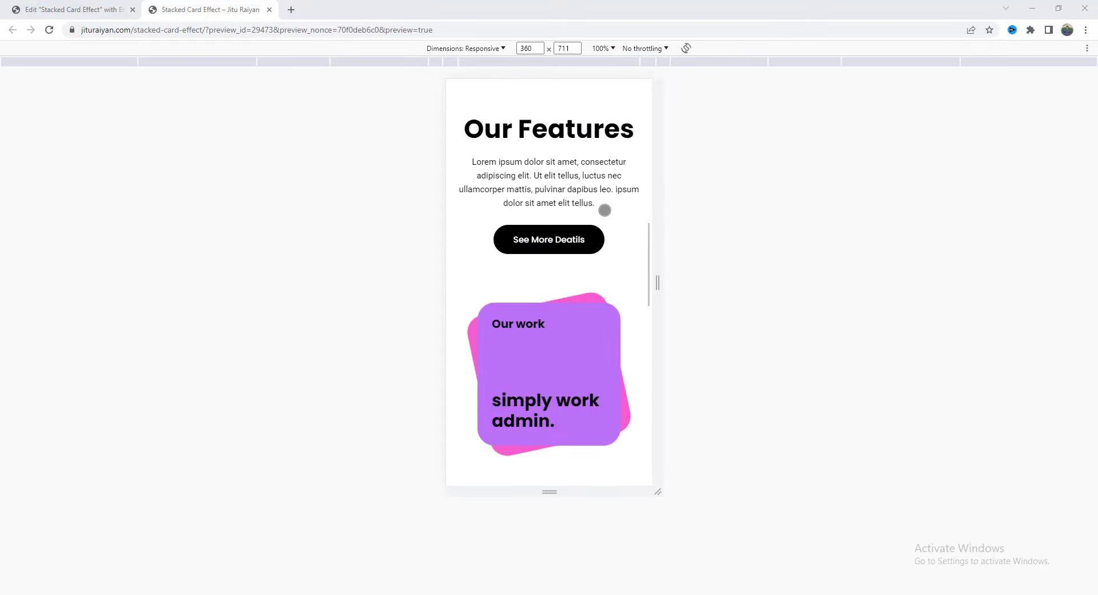
scroll(603, 210, "up", 3)
scroll(602, 209, "up", 10)
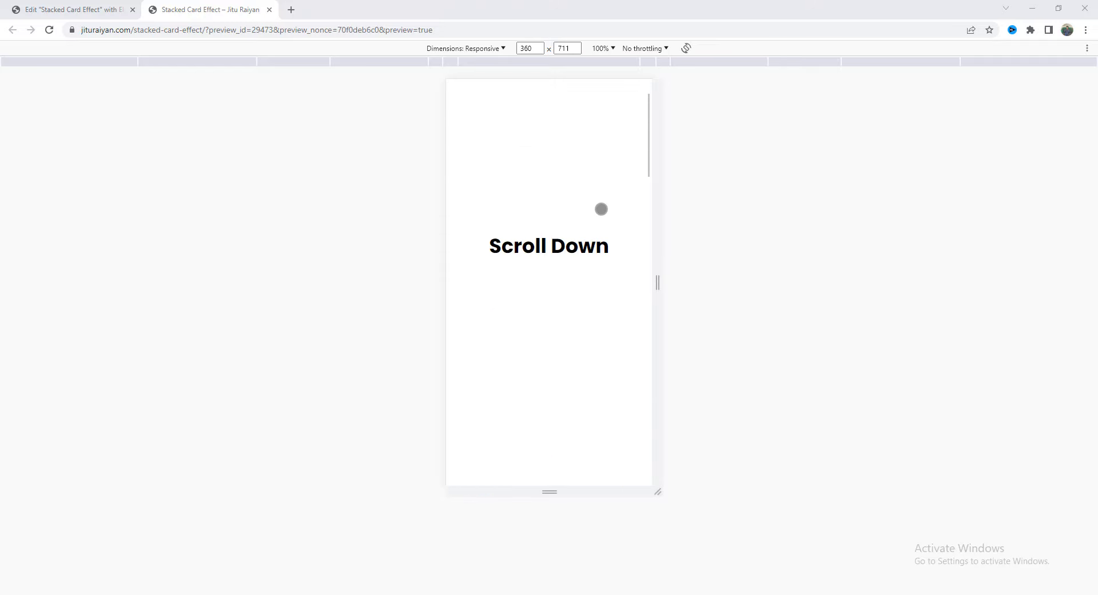
scroll(601, 208, "down", 6)
scroll(601, 209, "down", 2)
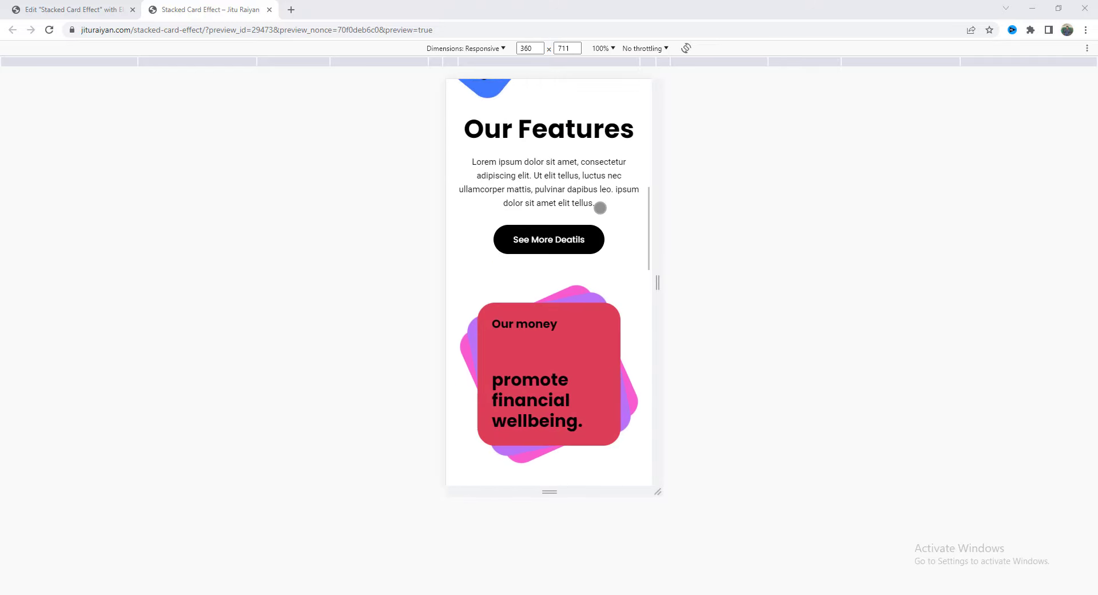